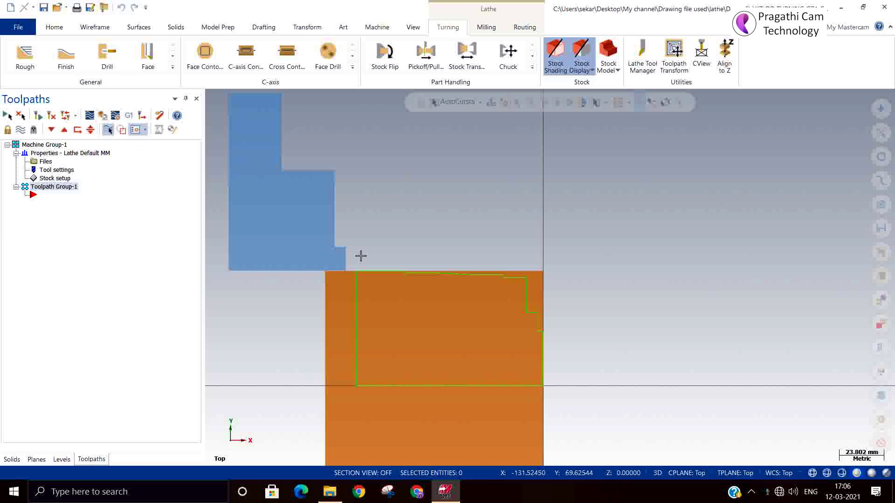
# Step: Start a Canned Rough turning toolpath from the Turning gallery with Wait enabled for chaining
pyautogui.scroll(-2, 546, 237)
pyautogui.scroll(1, 513, 236)
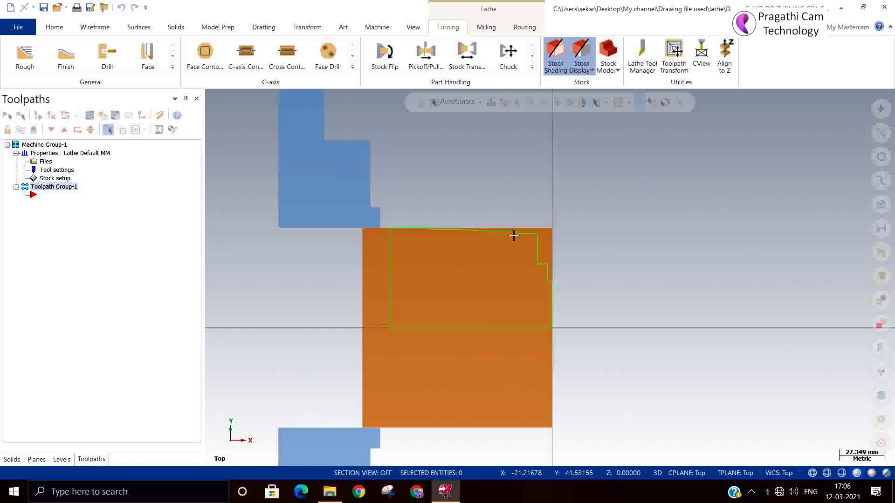
pyautogui.scroll(1, 450, 216)
pyautogui.scroll(4, 401, 243)
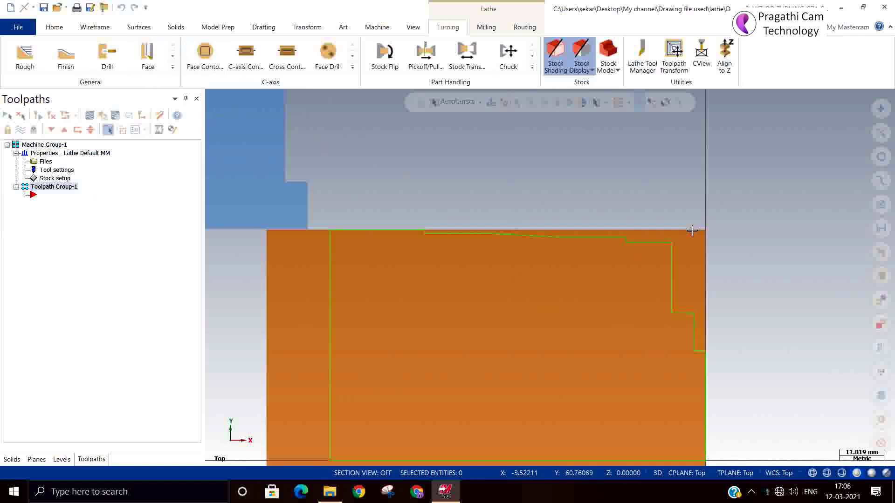
pyautogui.scroll(-1, 647, 257)
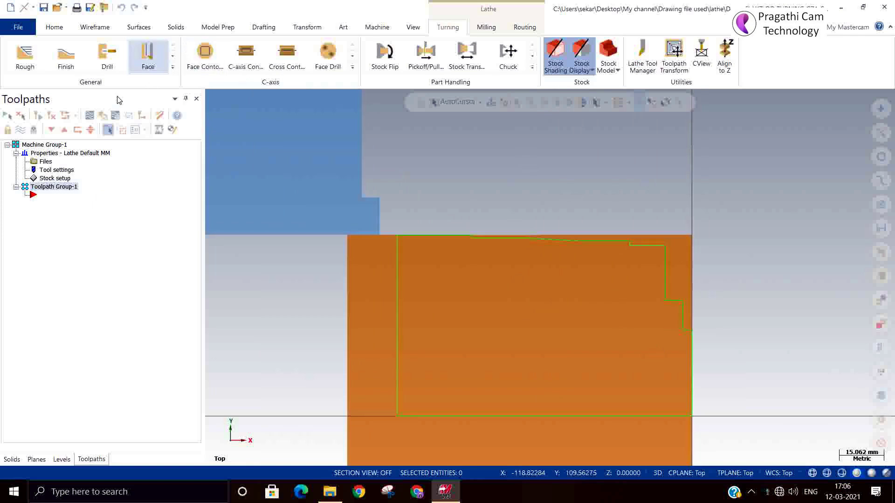
pyautogui.click(173, 67)
pyautogui.click(24, 226)
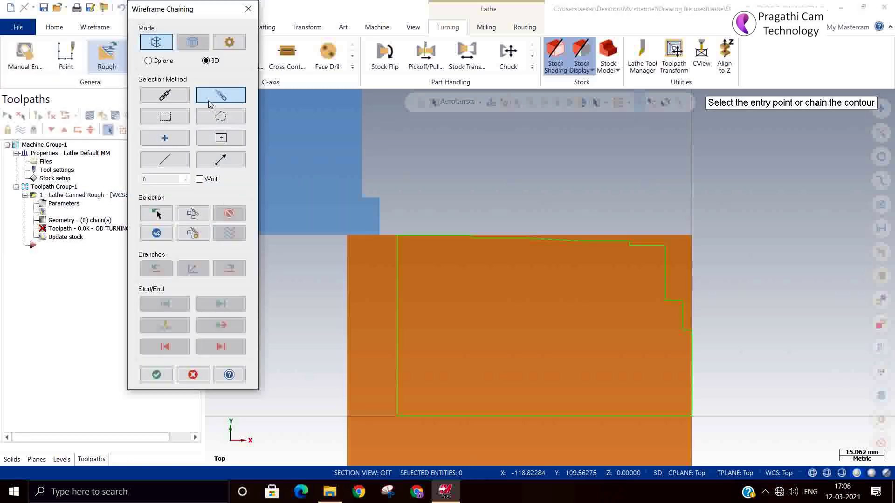
pyautogui.click(201, 179)
# Step: Chain the part's outer profile from the lower-right corner line to the last top-edge entity
pyautogui.scroll(-1, 540, 215)
pyautogui.scroll(6, 675, 387)
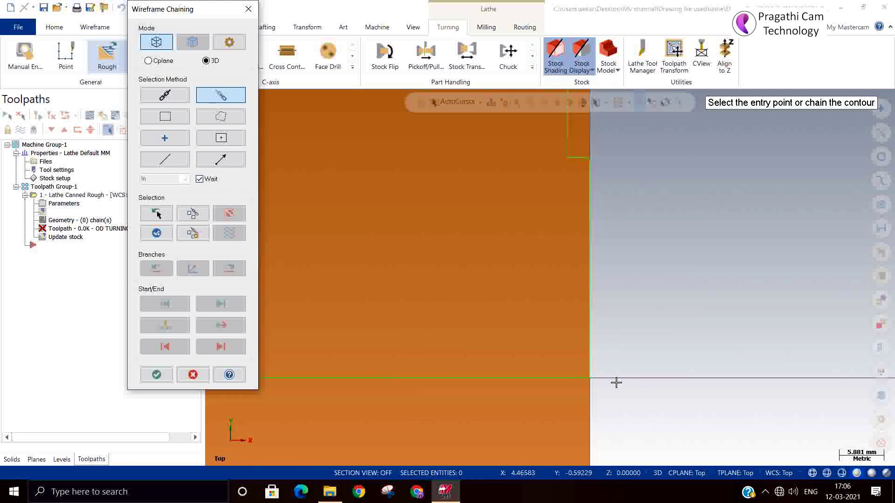
pyautogui.click(585, 371)
pyautogui.scroll(-5, 695, 380)
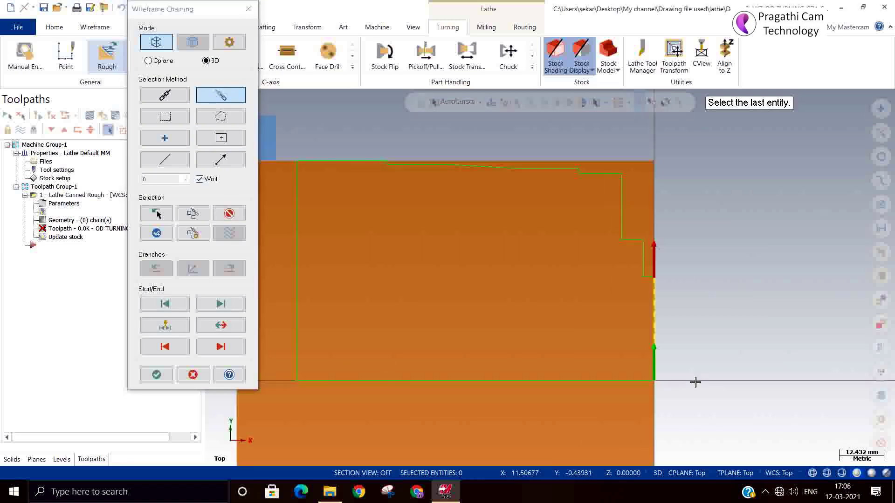
pyautogui.scroll(6, 415, 276)
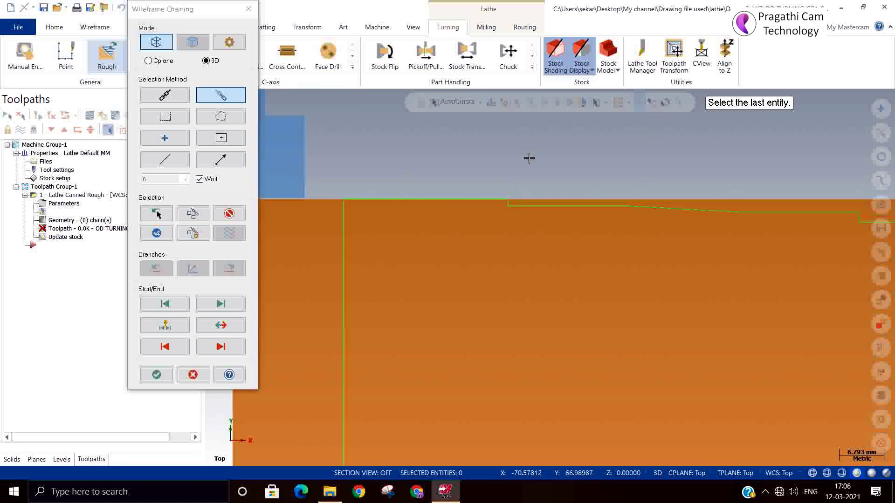
pyautogui.click(490, 254)
pyautogui.scroll(-1, 438, 182)
pyautogui.scroll(-6, 438, 183)
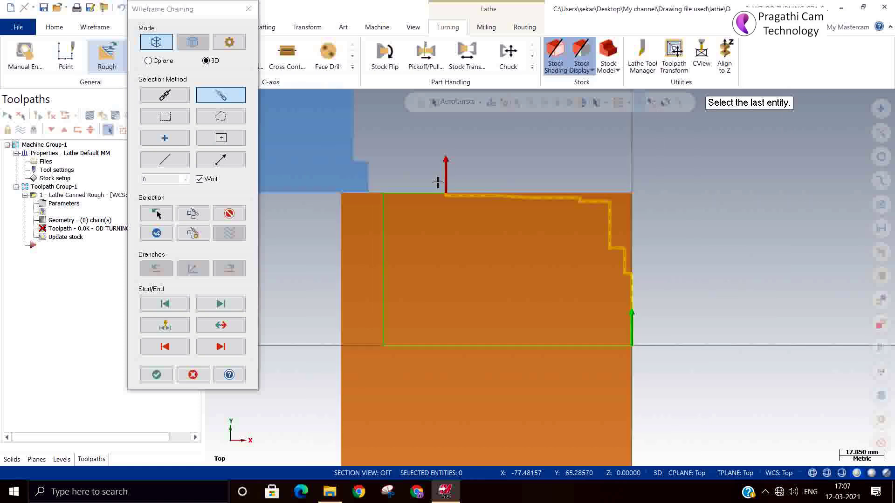
pyautogui.click(157, 375)
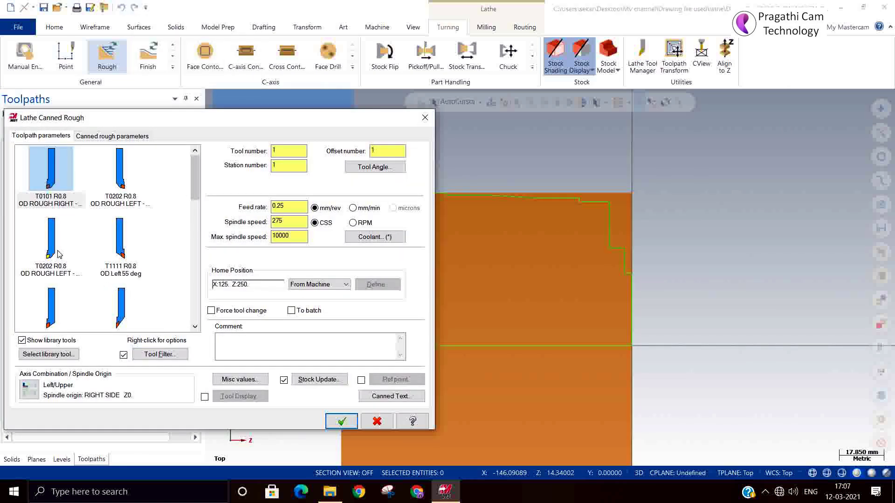
# Step: Assign tool T0202 OD ROUGH LEFT - 80 DEG with flood coolant to the canned rough
pyautogui.click(57, 251)
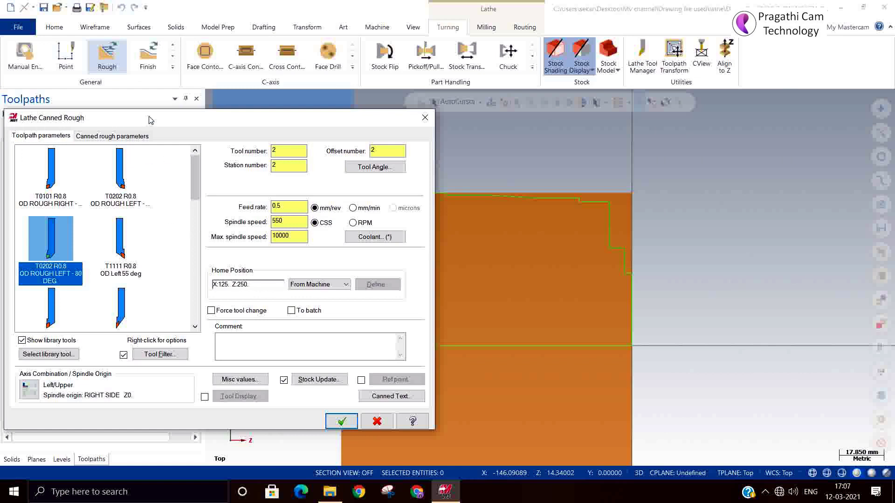
pyautogui.moveTo(147, 119); pyautogui.dragTo(207, 62)
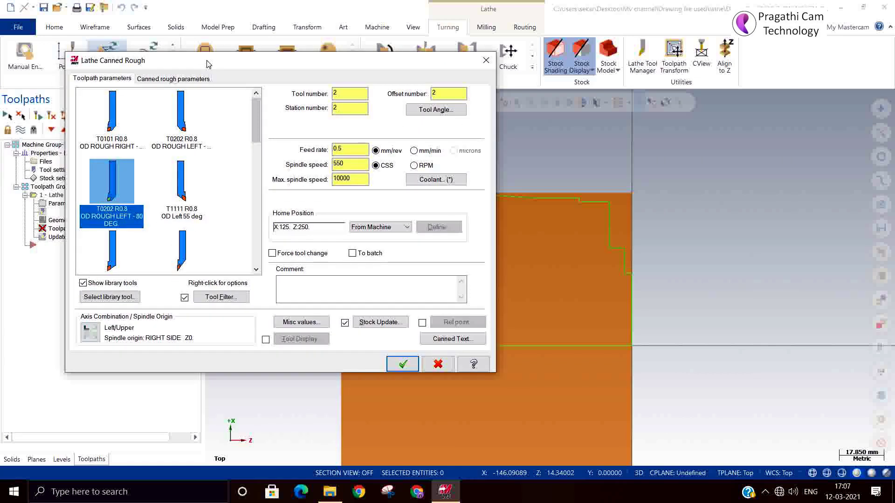
pyautogui.click(434, 181)
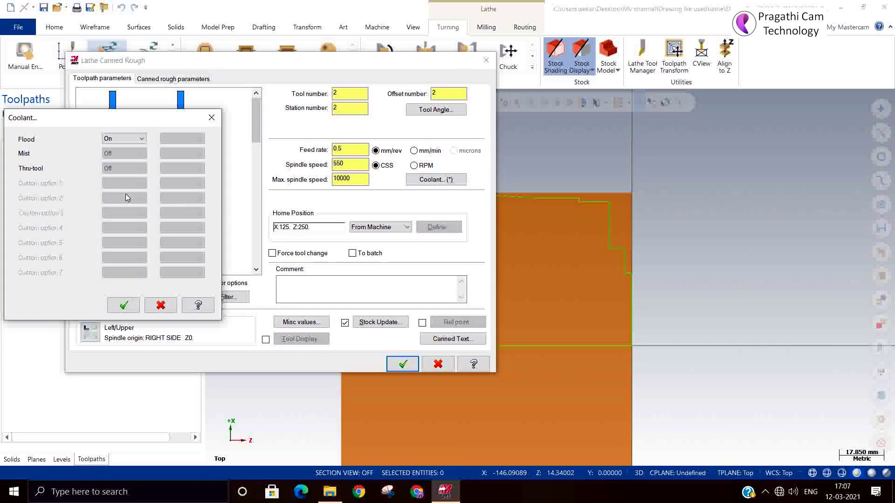
pyautogui.click(122, 305)
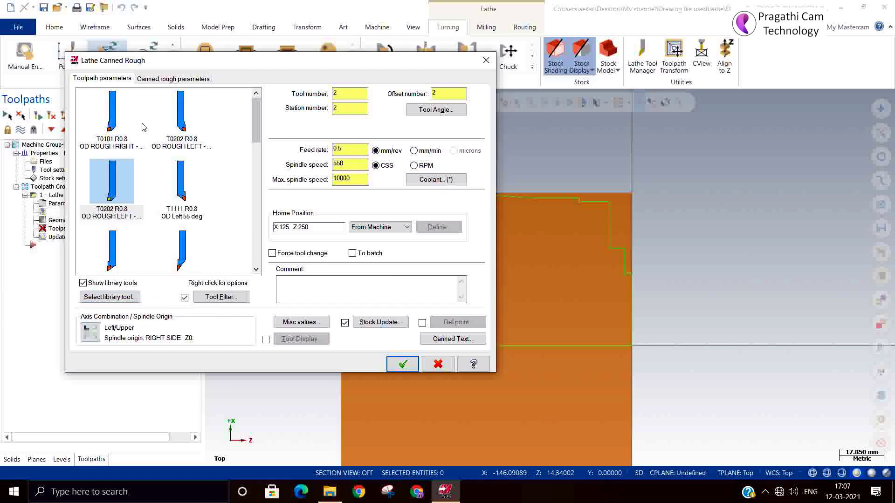
pyautogui.click(164, 81)
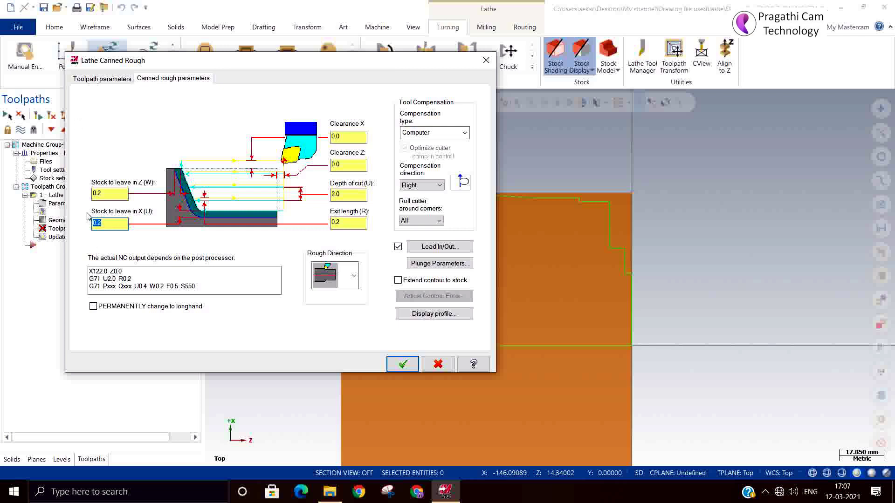
# Step: Enter Clearance X 2, Clearance Z 2 and depth of cut 1, then generate the G71 toolpath
pyautogui.click(357, 140)
pyautogui.moveTo(354, 139); pyautogui.dragTo(326, 147)
pyautogui.write('2')
pyautogui.moveTo(346, 164); pyautogui.dragTo(331, 164)
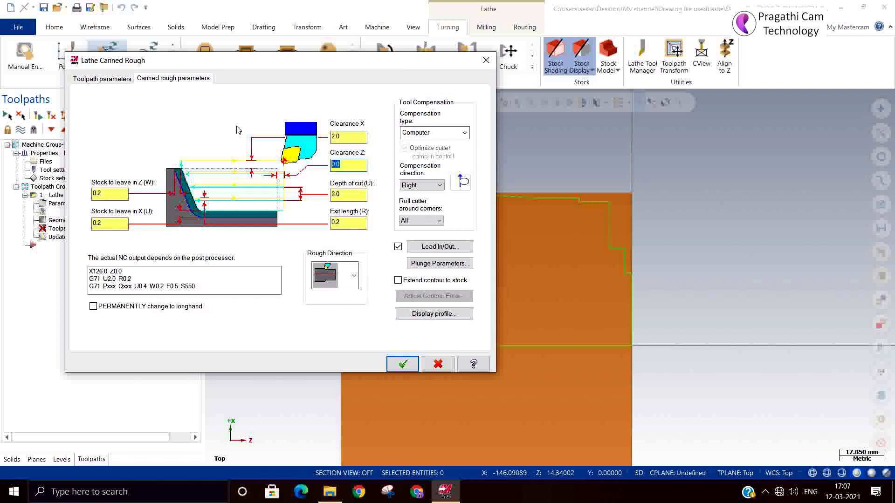
pyautogui.write('2')
pyautogui.press('Tab')
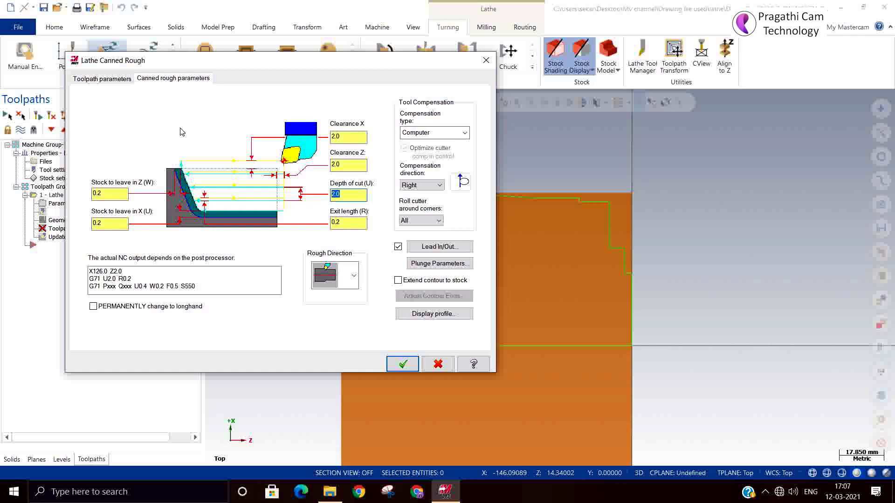
pyautogui.write('1')
pyautogui.click(338, 225)
pyautogui.click(343, 225)
pyautogui.click(404, 365)
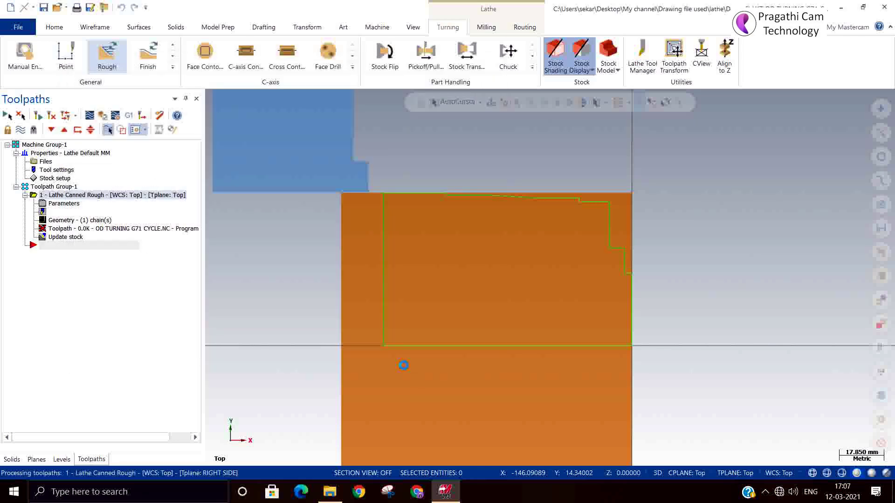
# Step: Backplot the G71 canned rough toolpath and play through all its stepped roughing passes
pyautogui.scroll(-2, 379, 354)
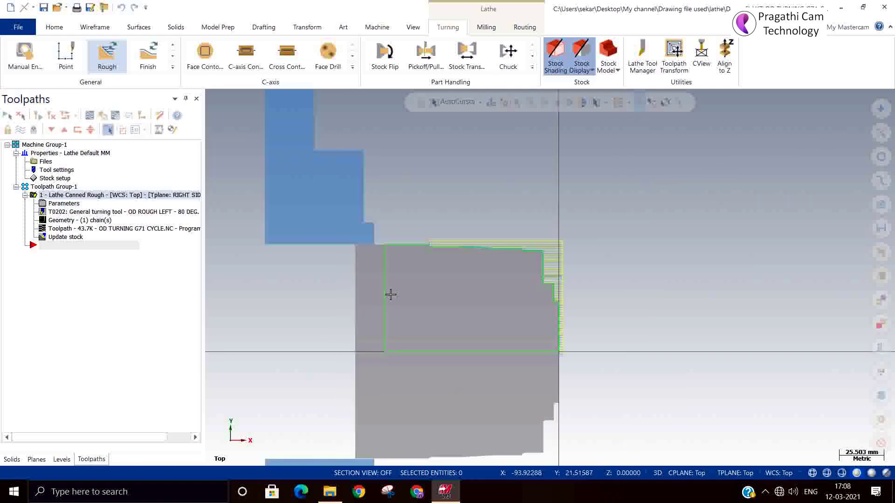
pyautogui.scroll(-1, 391, 294)
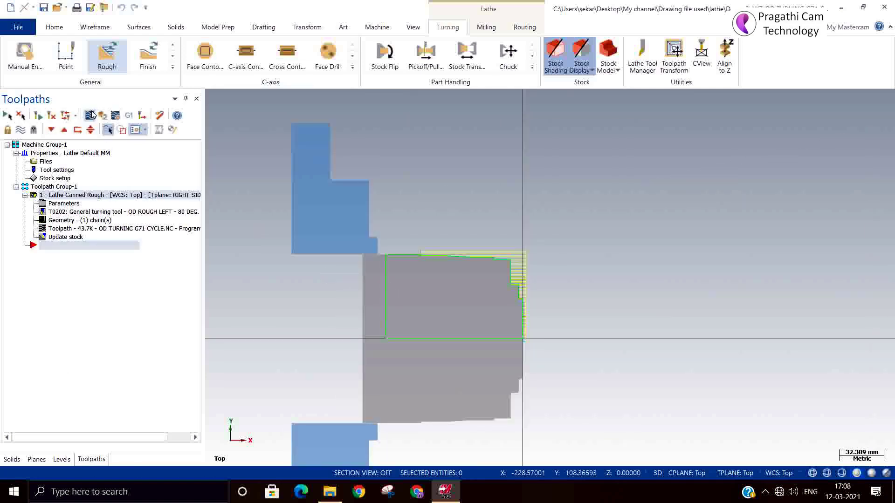
pyautogui.click(90, 115)
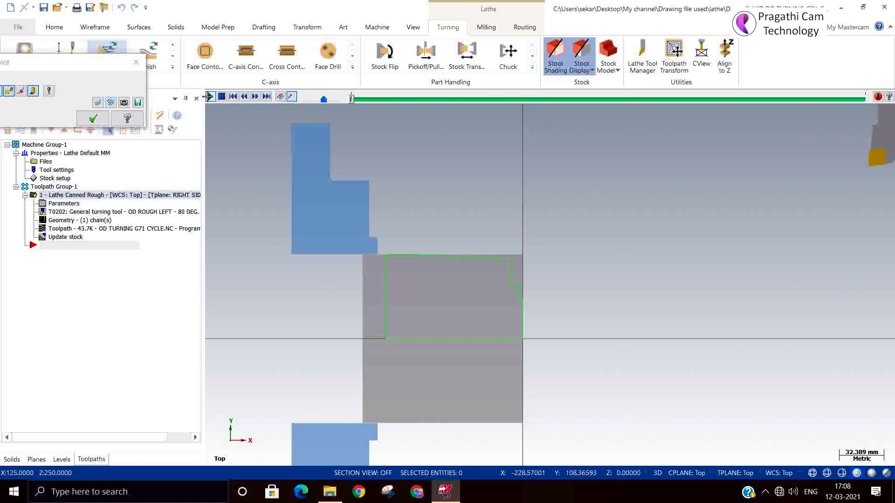
pyautogui.click(209, 97)
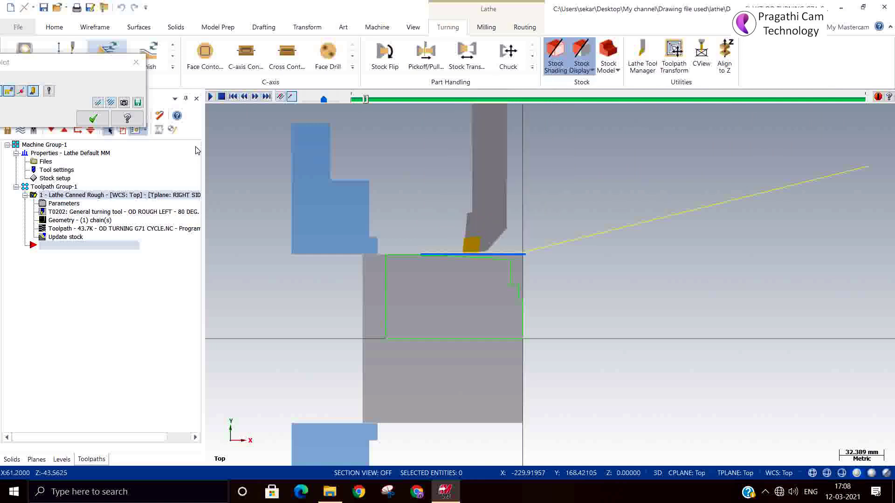
pyautogui.scroll(3, 356, 191)
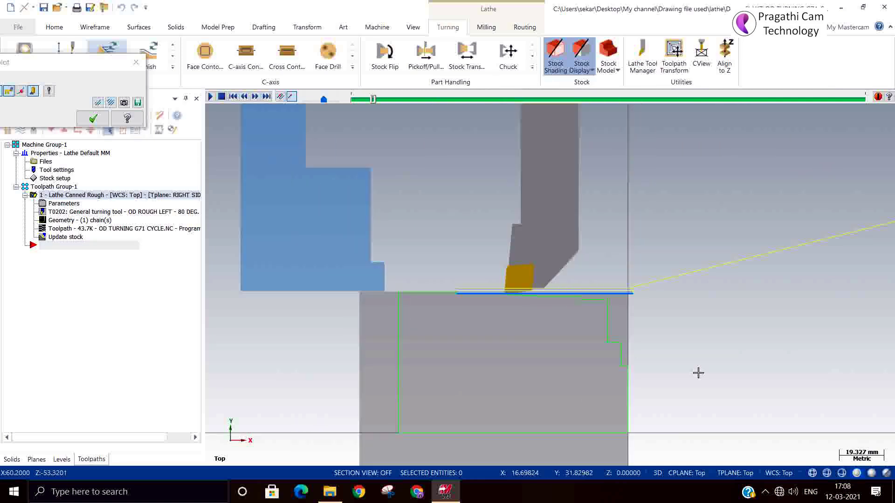
pyautogui.scroll(2, 618, 318)
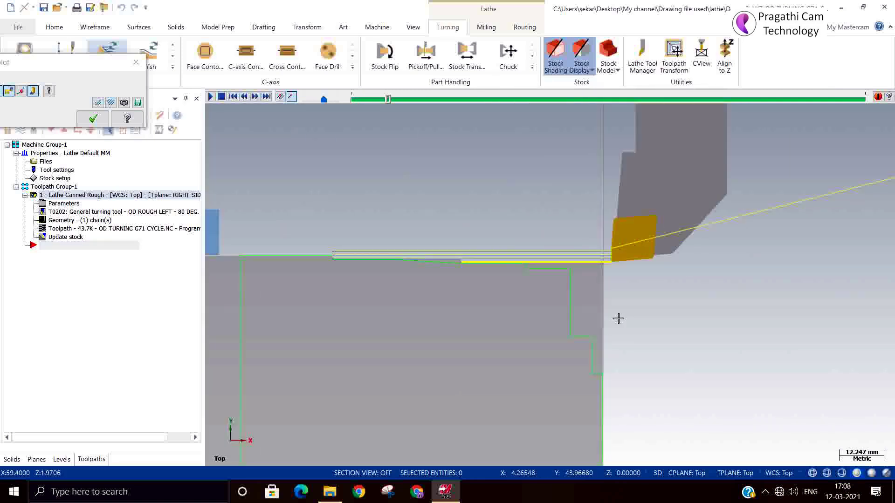
pyautogui.scroll(1, 454, 276)
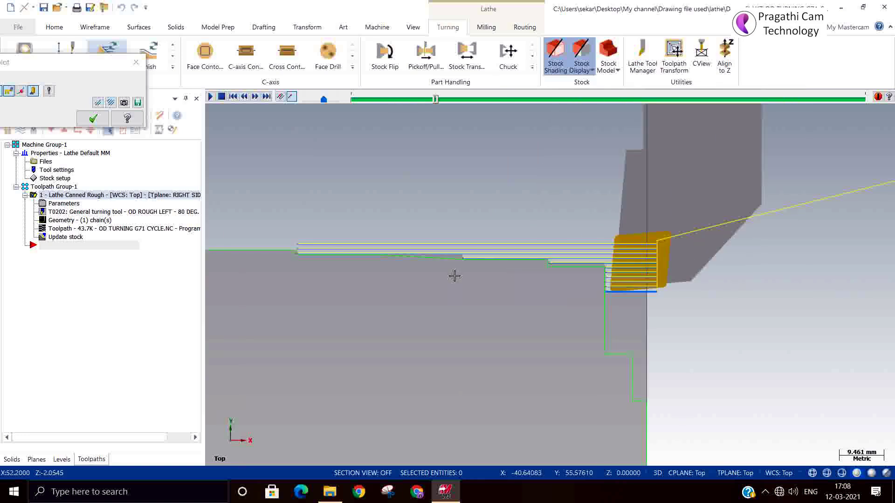
pyautogui.scroll(-1, 406, 217)
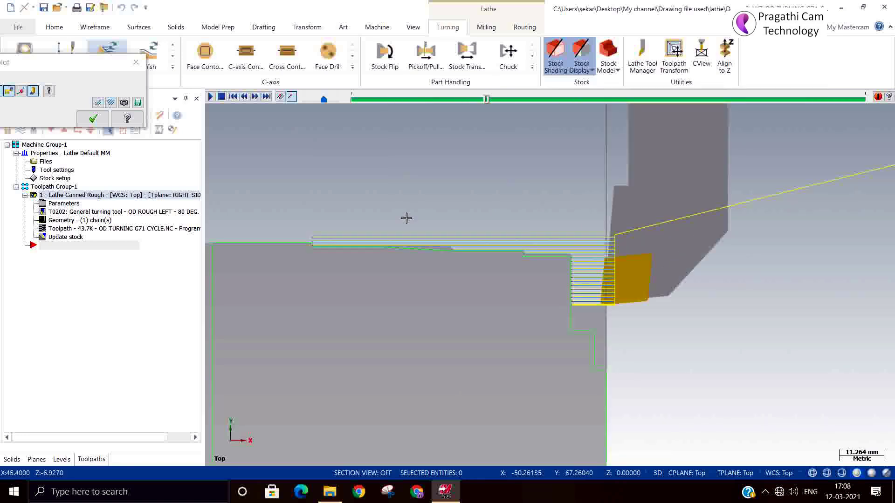
pyautogui.scroll(-1, 446, 250)
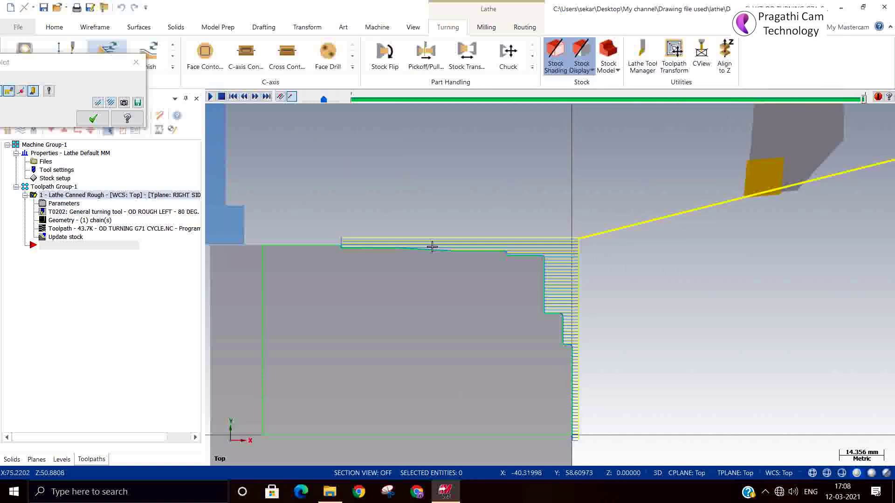
# Step: Add a Lathe Canned Finish operation using tool T2222 OD FINISH LEFT - 35 DEG
pyautogui.click(93, 118)
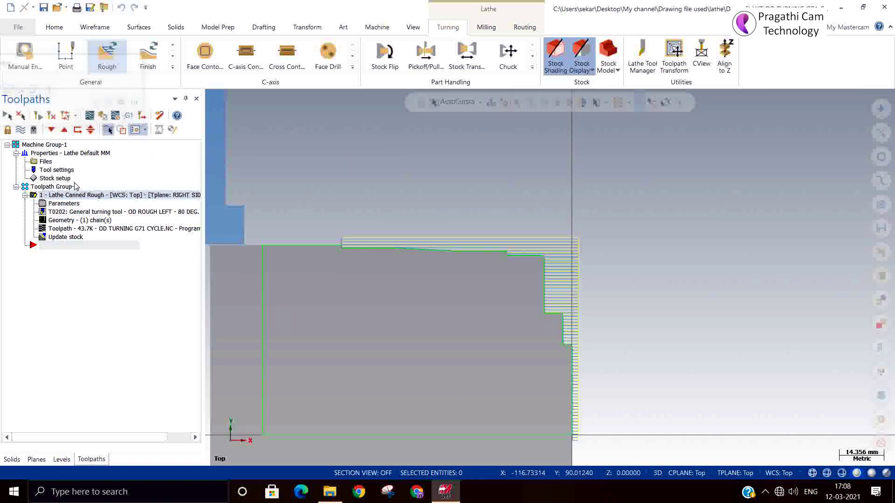
pyautogui.rightClick(59, 261)
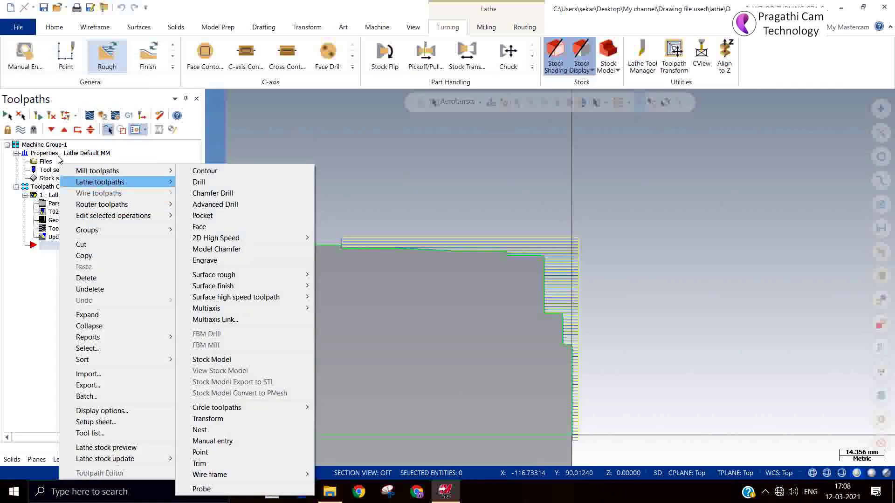
pyautogui.click(155, 64)
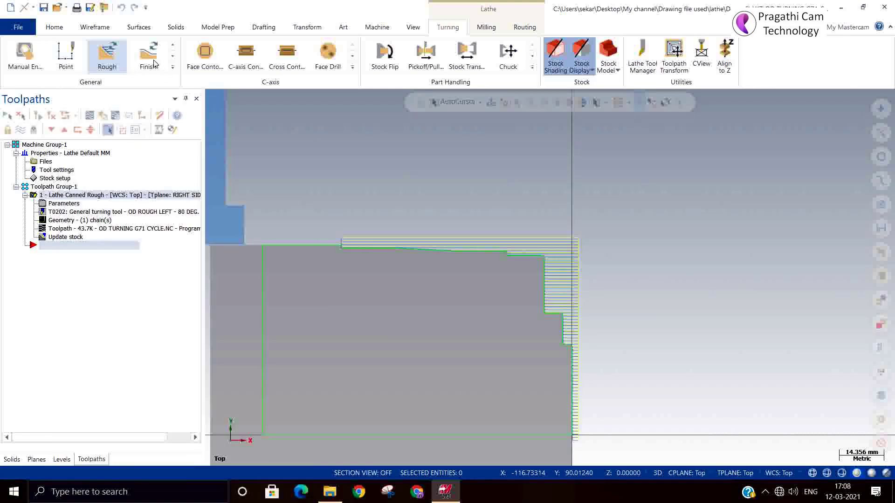
pyautogui.click(150, 55)
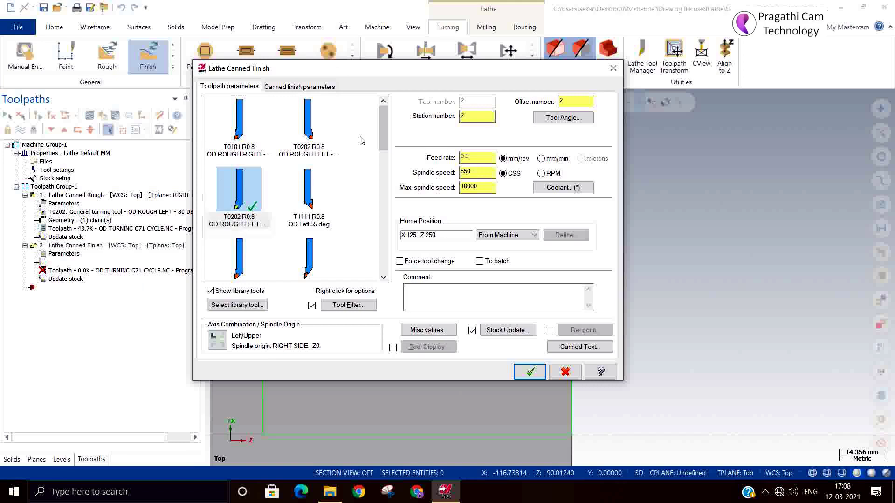
pyautogui.moveTo(385, 127); pyautogui.dragTo(381, 162)
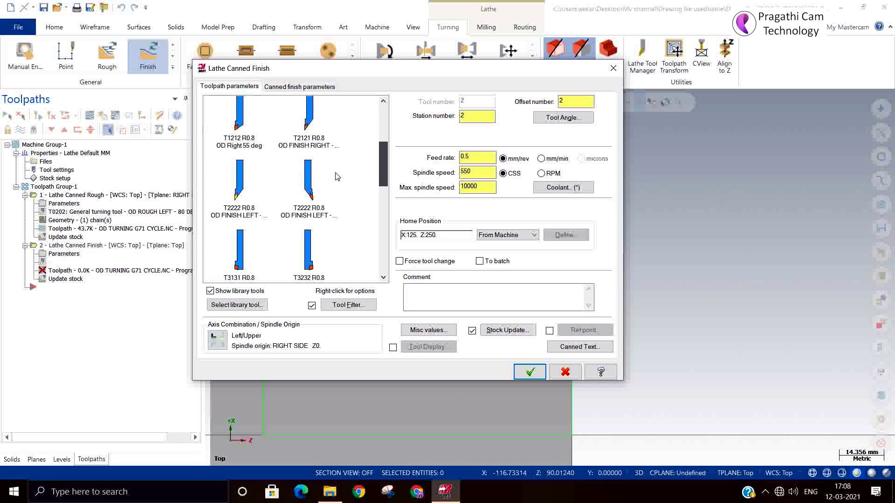
pyautogui.click(259, 199)
pyautogui.click(278, 88)
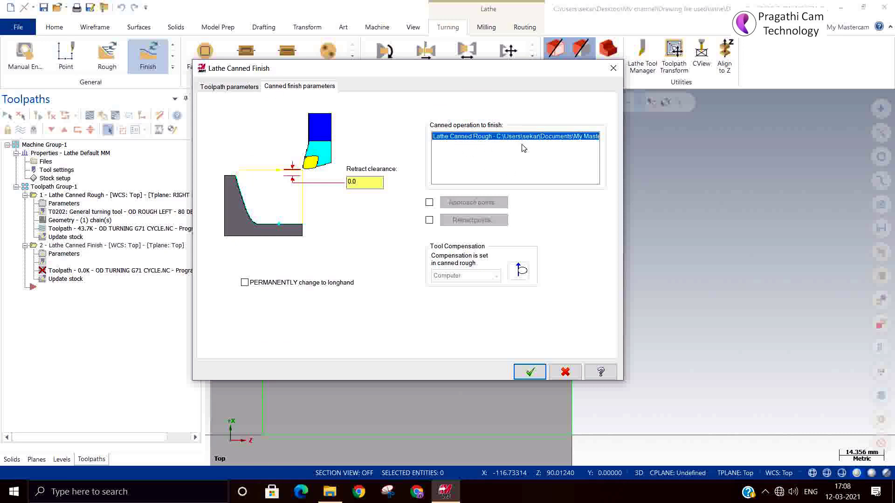
pyautogui.click(534, 374)
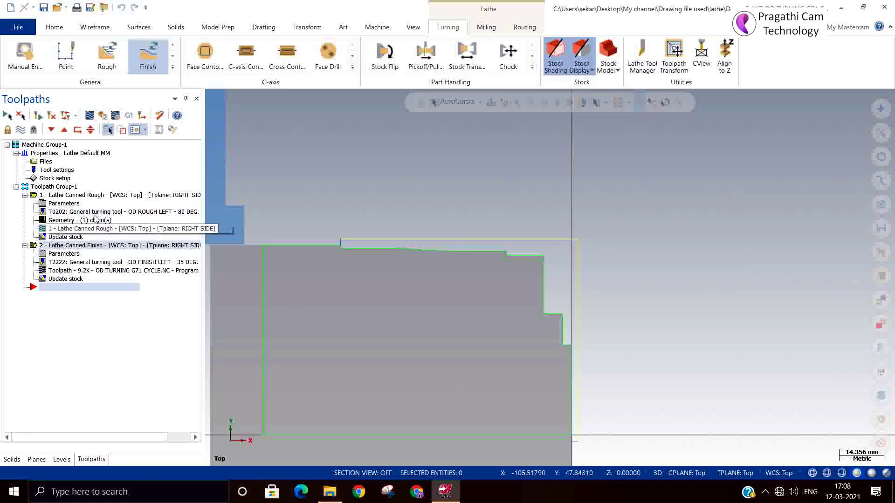
# Step: Post all of Toolpath Group-1 to OD TURNING G71 CYCLE.NC under the suggested name
pyautogui.click(42, 186)
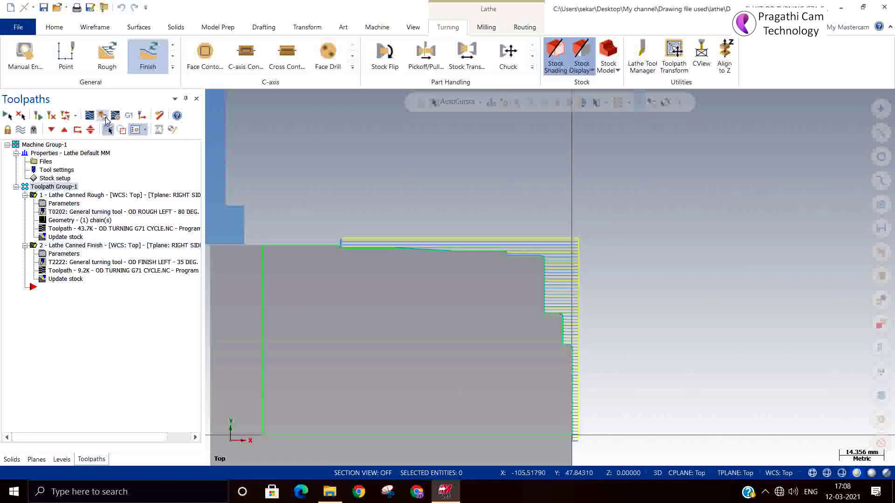
pyautogui.click(126, 116)
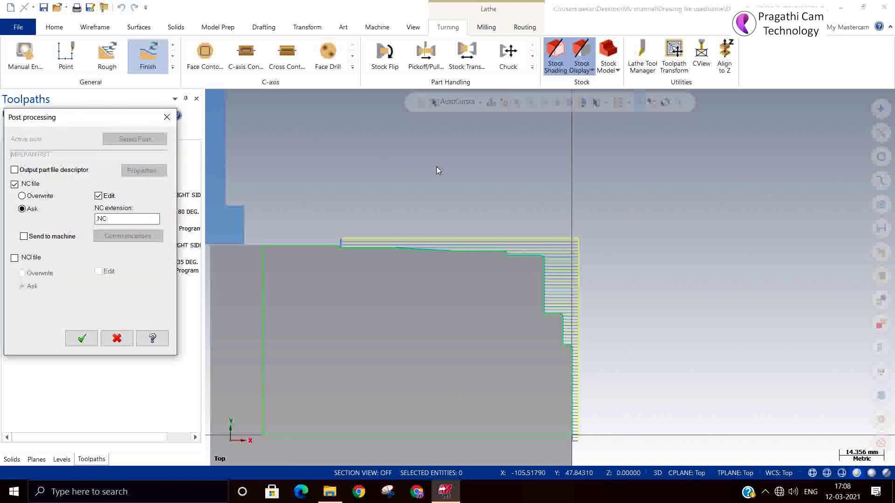
pyautogui.click(82, 339)
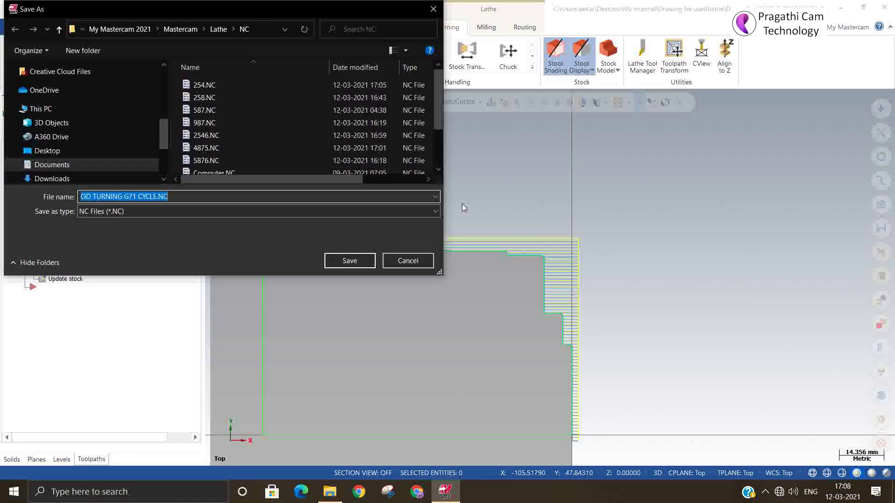
pyautogui.press('Return')
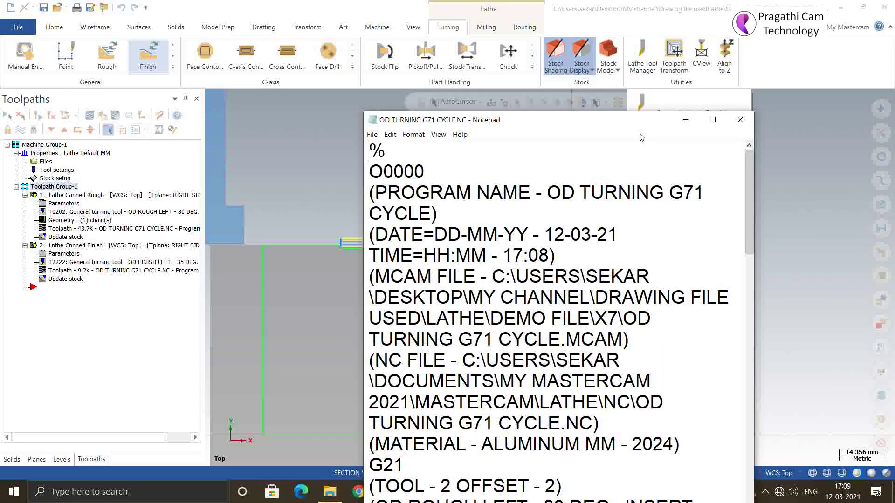
# Step: Maximize Notepad and highlight the G71 U1. depth, the P100 reference and the N100 line
pyautogui.click(712, 120)
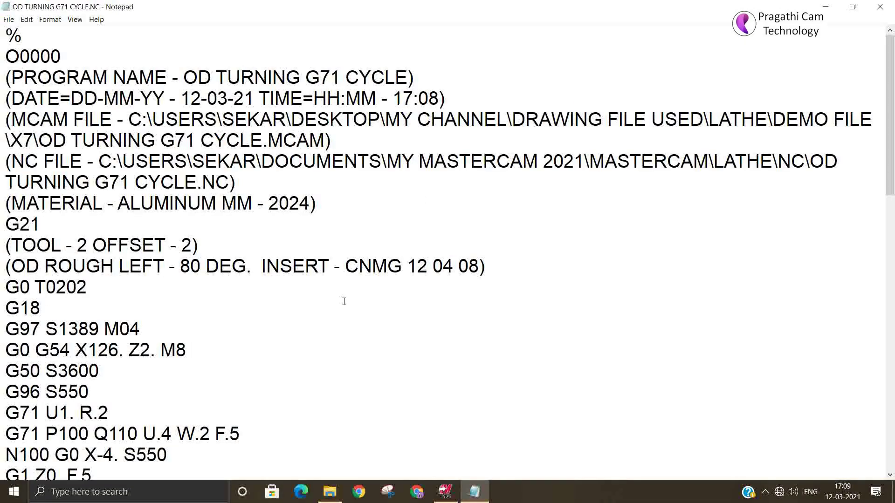
pyautogui.scroll(-2, 344, 302)
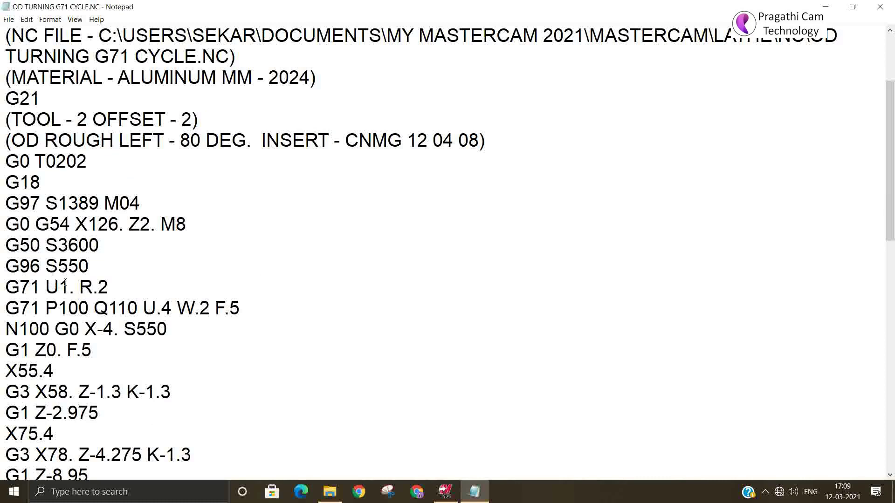
pyautogui.moveTo(65, 282); pyautogui.dragTo(57, 286)
pyautogui.moveTo(58, 308); pyautogui.dragTo(138, 308)
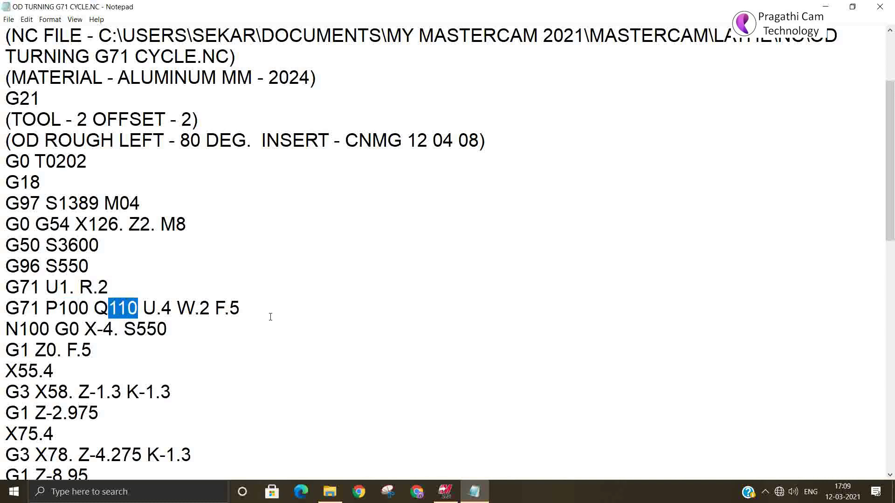
pyautogui.moveTo(51, 328); pyautogui.dragTo(7, 327)
# Step: Highlight the N110 contour end line and scroll through the remaining program blocks
pyautogui.scroll(-6, 194, 345)
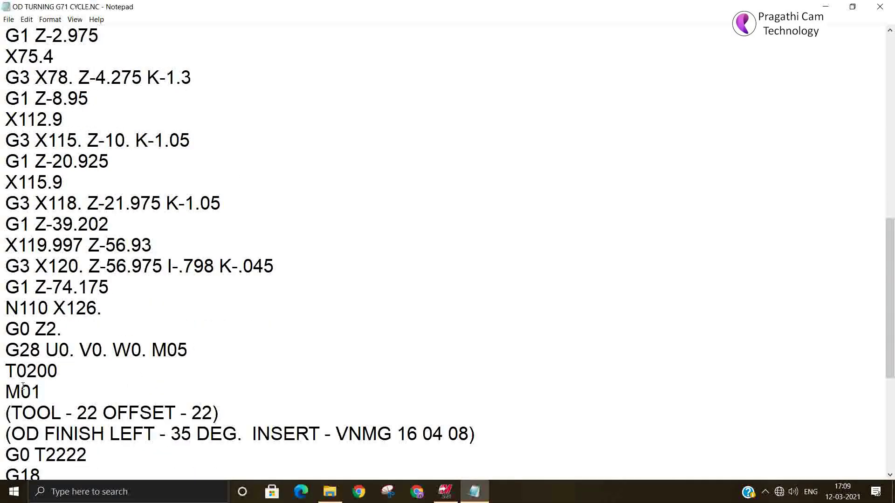
pyautogui.moveTo(45, 307); pyautogui.dragTo(7, 308)
pyautogui.scroll(4, 151, 341)
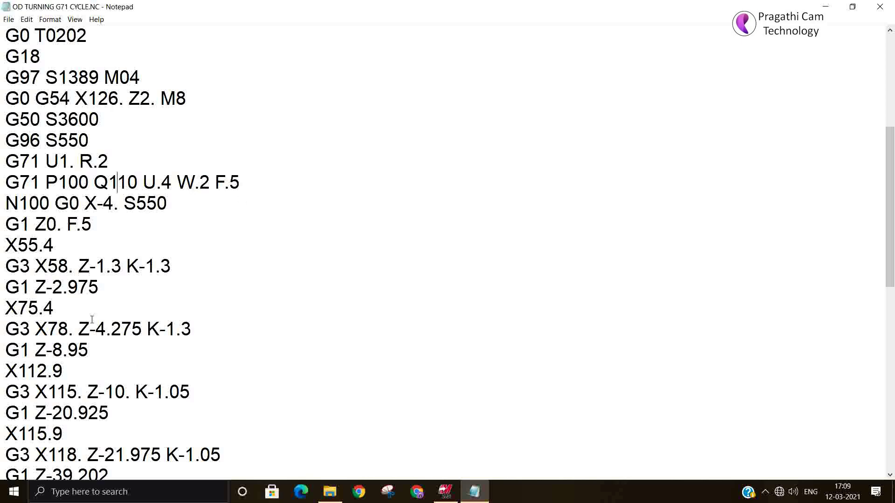
pyautogui.scroll(-7, 91, 319)
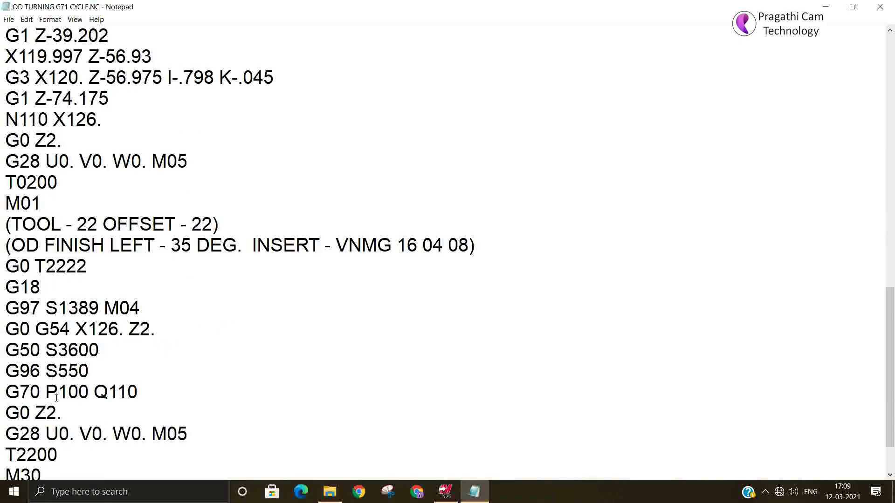
pyautogui.scroll(-1, 48, 403)
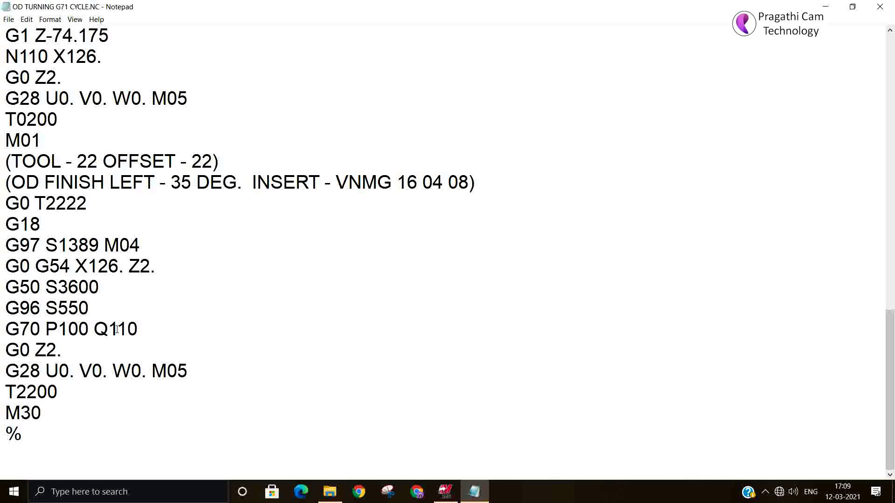
pyautogui.moveTo(34, 334); pyautogui.dragTo(4, 332)
pyautogui.scroll(5, 161, 345)
pyautogui.scroll(4, 161, 345)
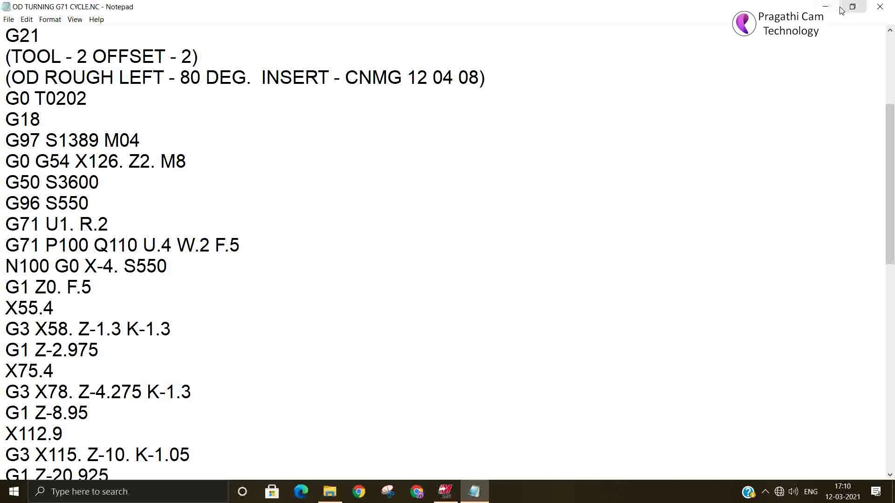
# Step: Close Notepad and permanently convert the canned rough operation to longhand
pyautogui.click(881, 7)
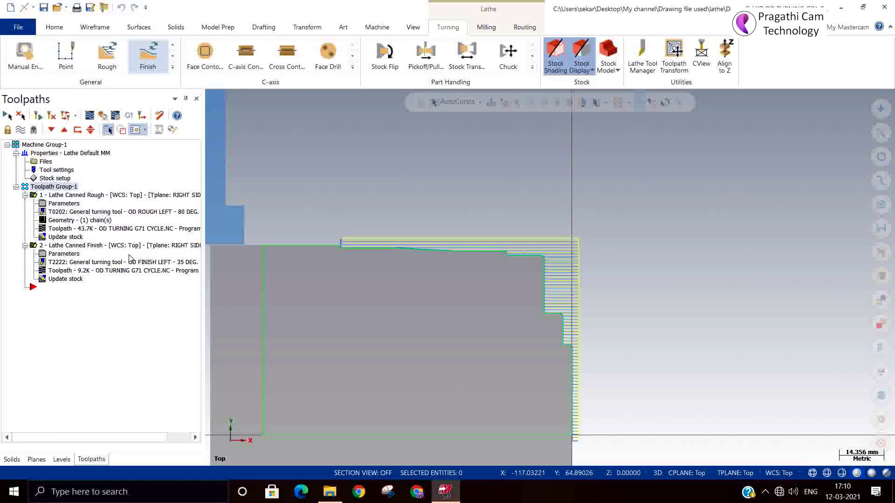
pyautogui.click(45, 205)
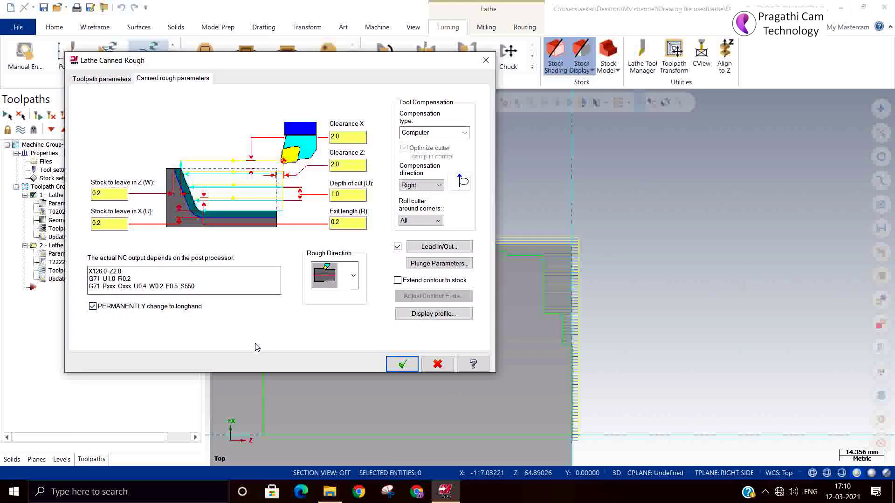
pyautogui.click(402, 364)
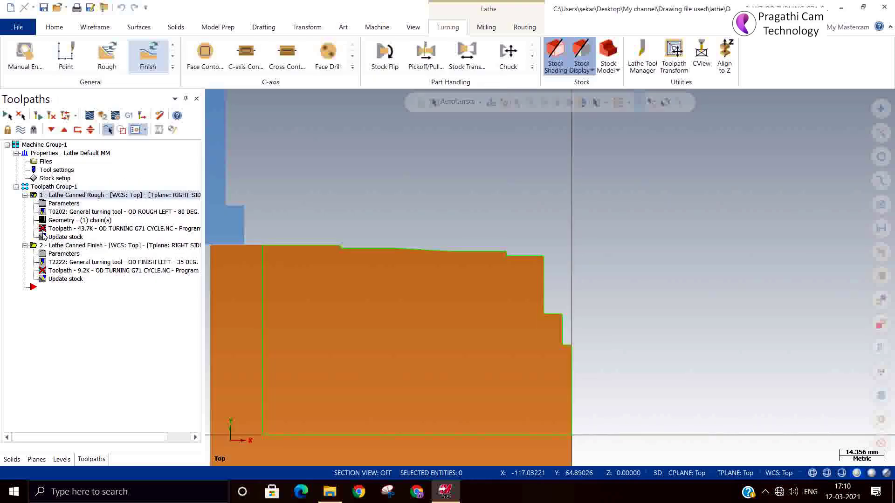
pyautogui.click(43, 205)
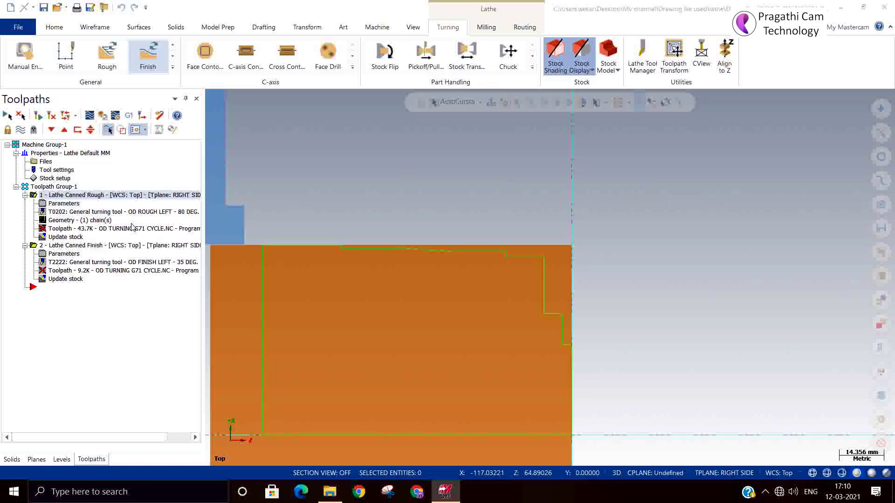
pyautogui.click(109, 308)
pyautogui.click(402, 364)
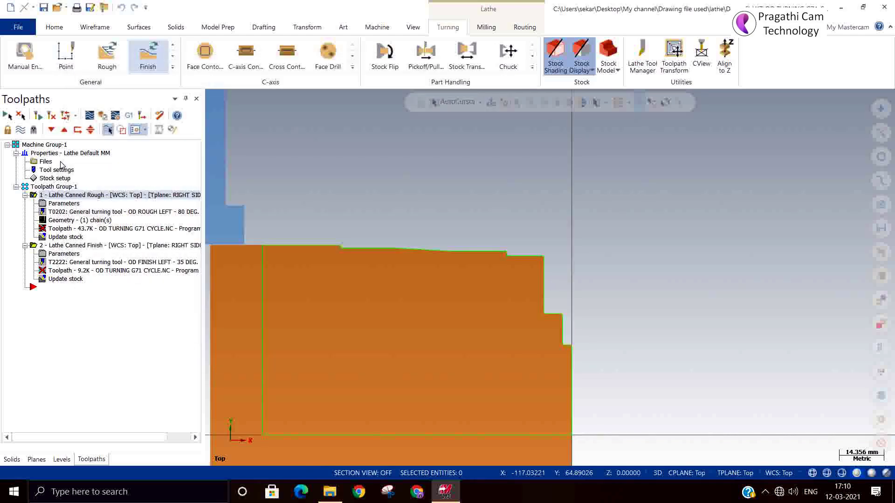
# Step: Regenerate the dirty operations and post both to NC code again
pyautogui.click(52, 116)
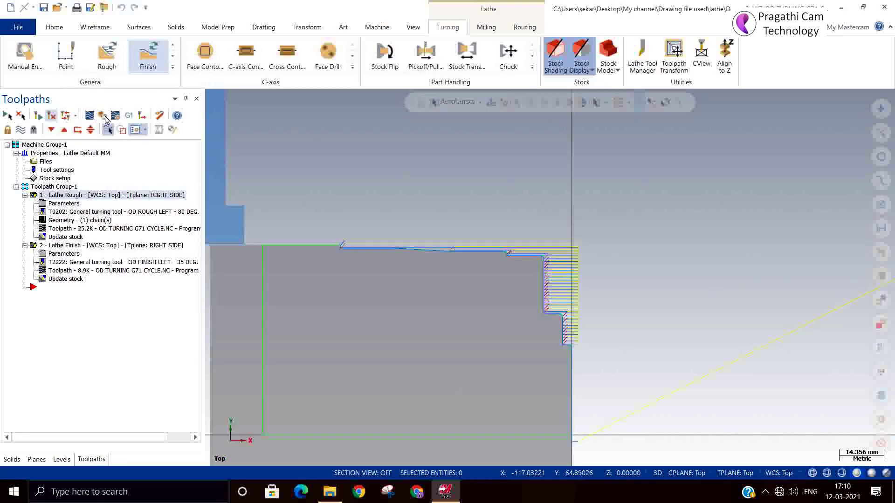
pyautogui.click(129, 116)
pyautogui.click(82, 338)
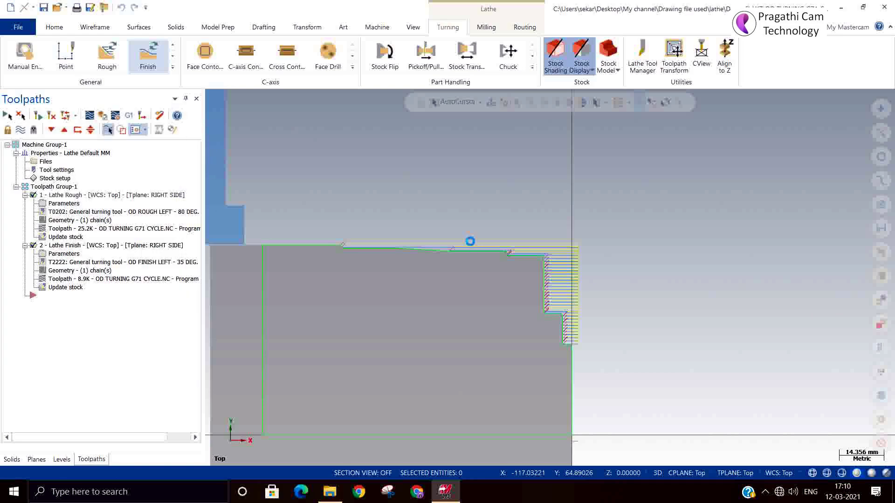
# Step: Save the longhand program as 245.NC, review its G0/G1 passes in Notepad, then close it
pyautogui.write('245')
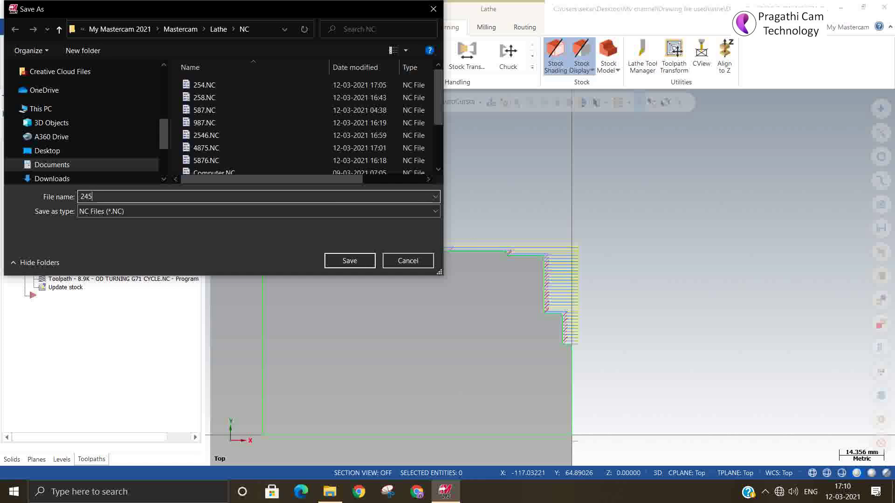
pyautogui.press('Return')
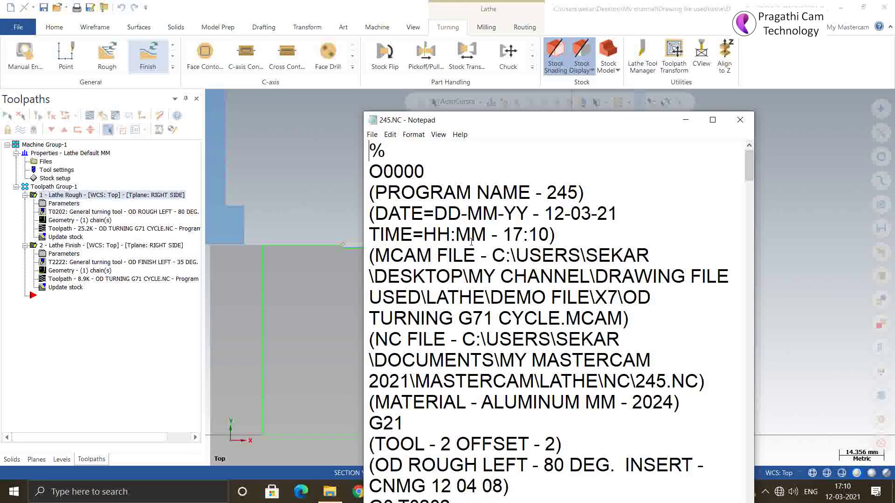
pyautogui.click(712, 120)
pyautogui.scroll(-5, 495, 373)
pyautogui.scroll(3, 489, 380)
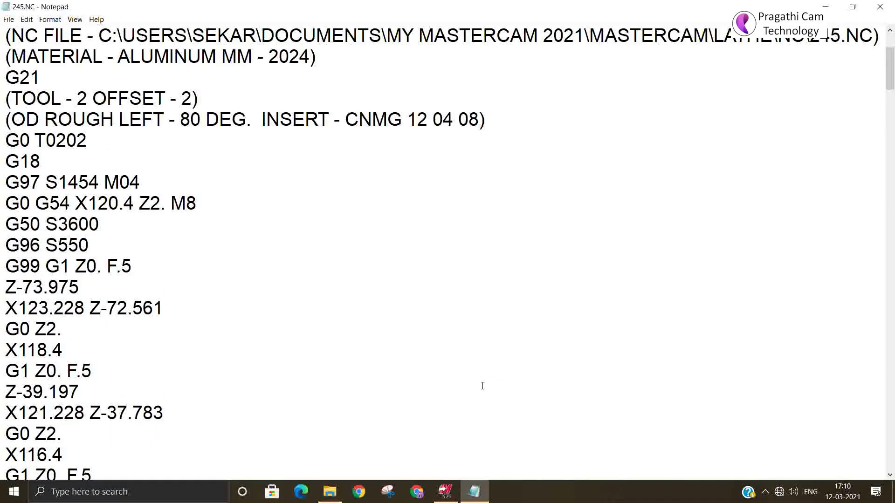
pyautogui.scroll(-16, 482, 386)
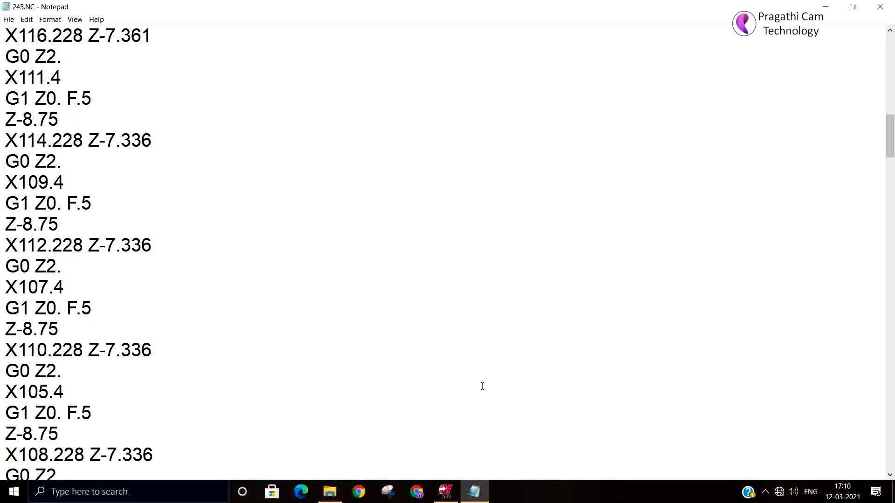
pyautogui.click(879, 7)
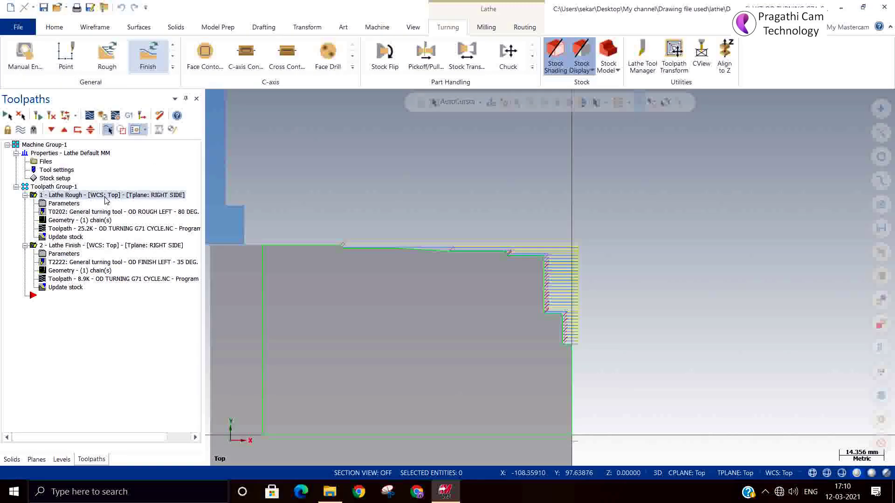
# Step: Look over the Lathe Rough tool and parameter pages, then accept to regenerate the roughing passes
pyautogui.click(60, 209)
pyautogui.click(668, 36)
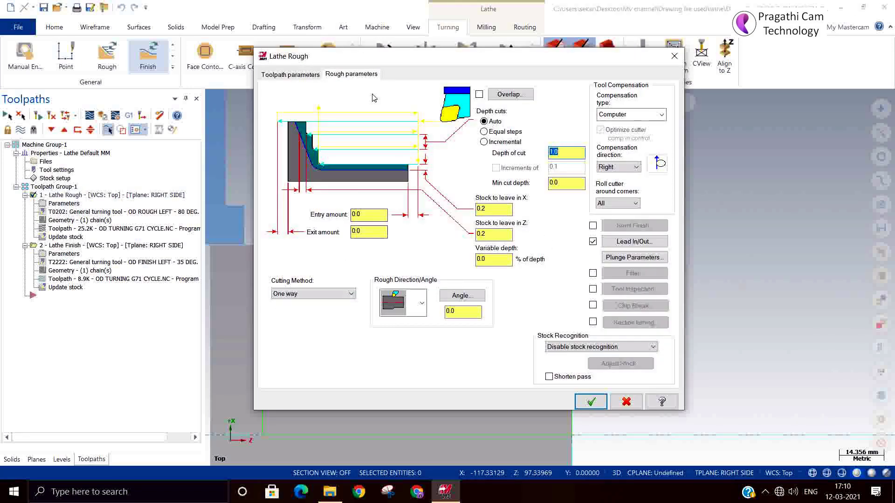
pyautogui.click(300, 73)
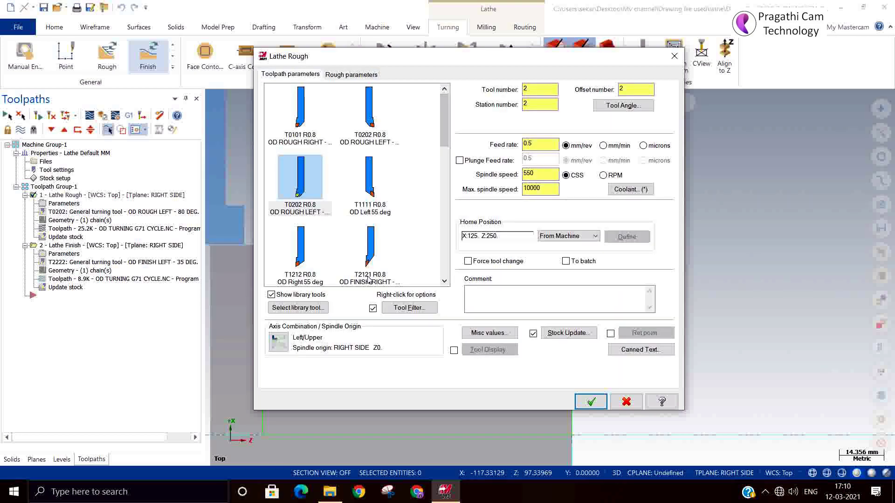
pyautogui.click(352, 75)
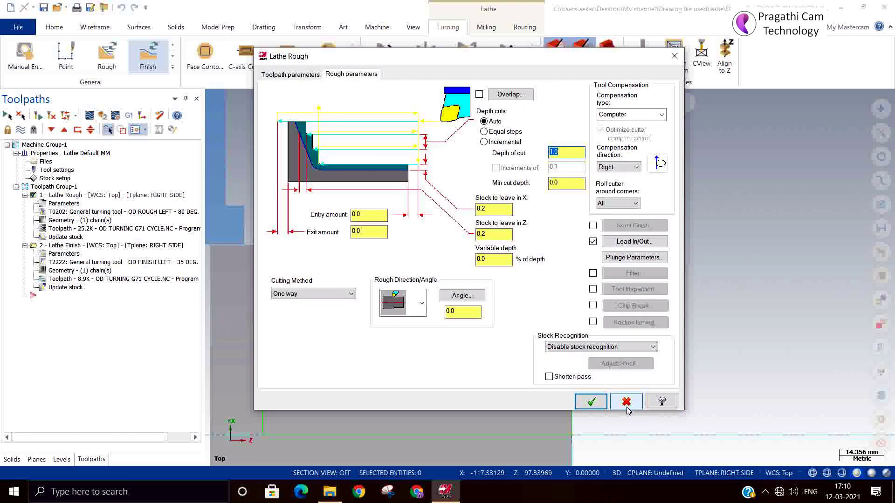
pyautogui.press('Return')
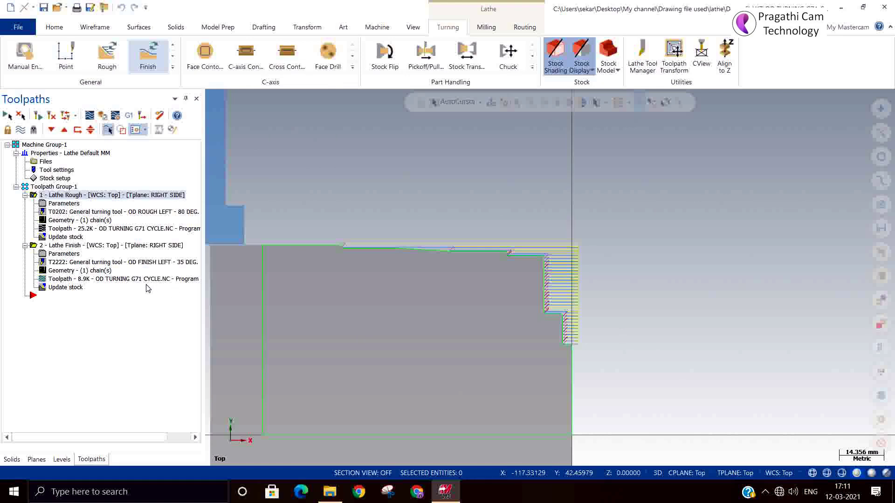
# Step: Delete the Lathe Rough and Lathe Finish operations in Toolpath Group-1 and confirm
pyautogui.click(61, 189)
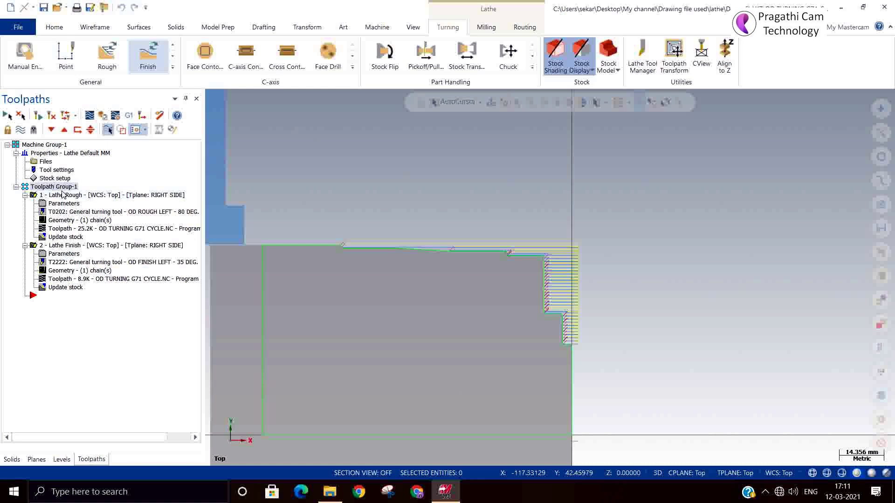
pyautogui.press('Delete')
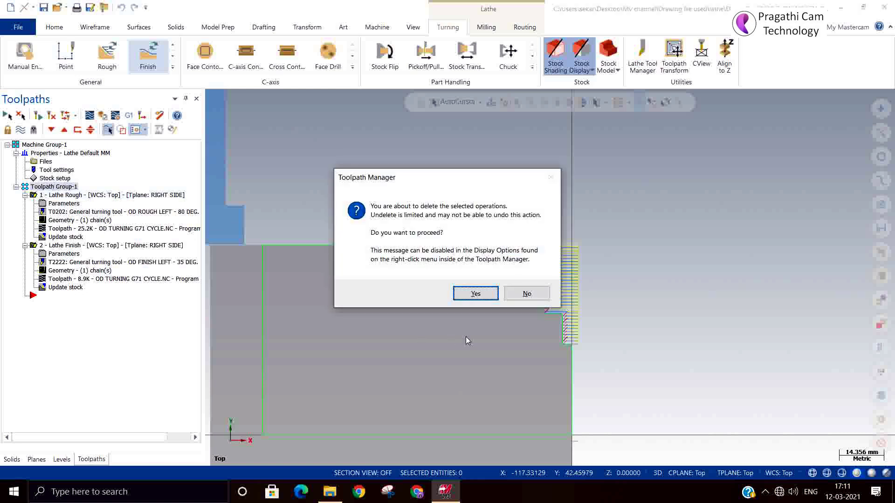
pyautogui.click(476, 294)
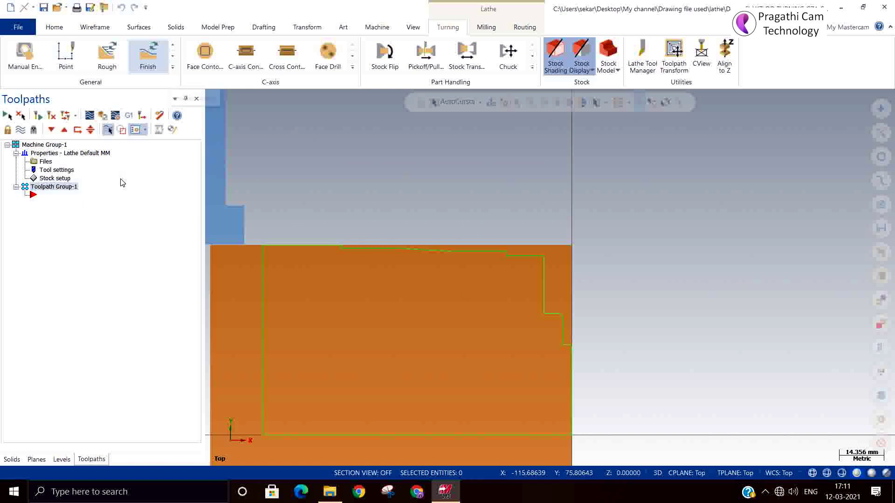
# Step: Start a canned rough toolpath chained from the top contour edge to the right vertical edge
pyautogui.click(112, 66)
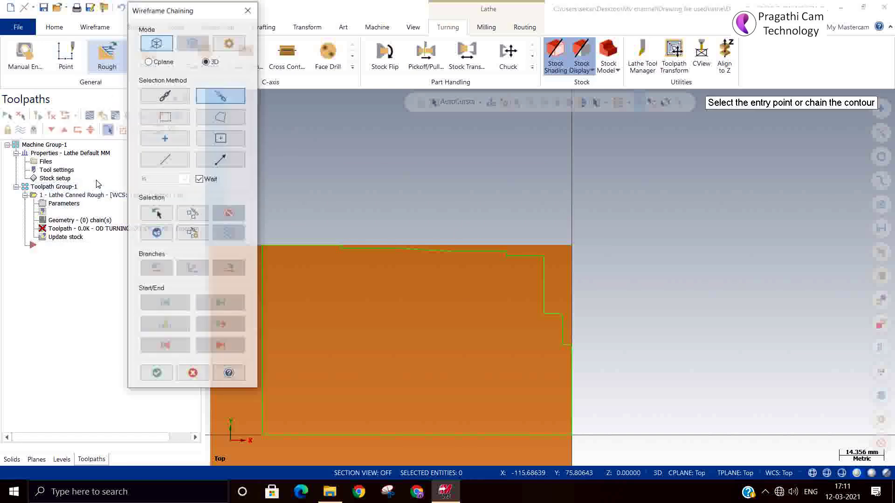
pyautogui.scroll(1, 484, 234)
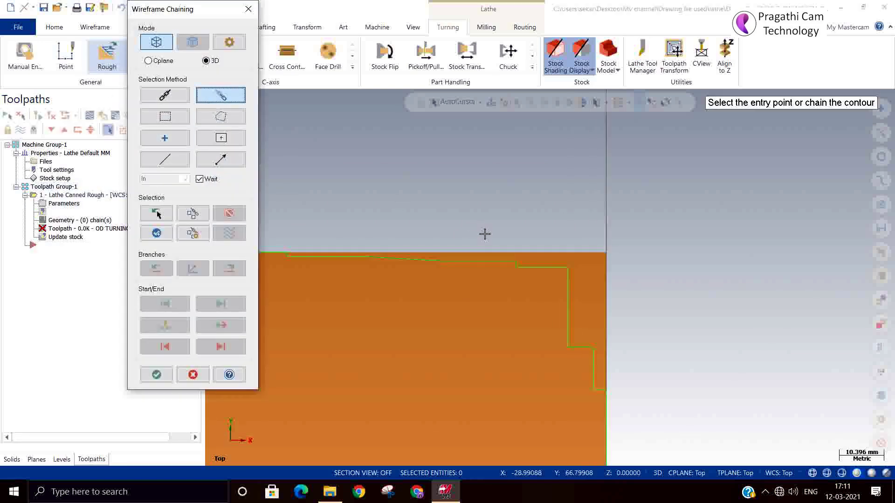
pyautogui.scroll(4, 544, 312)
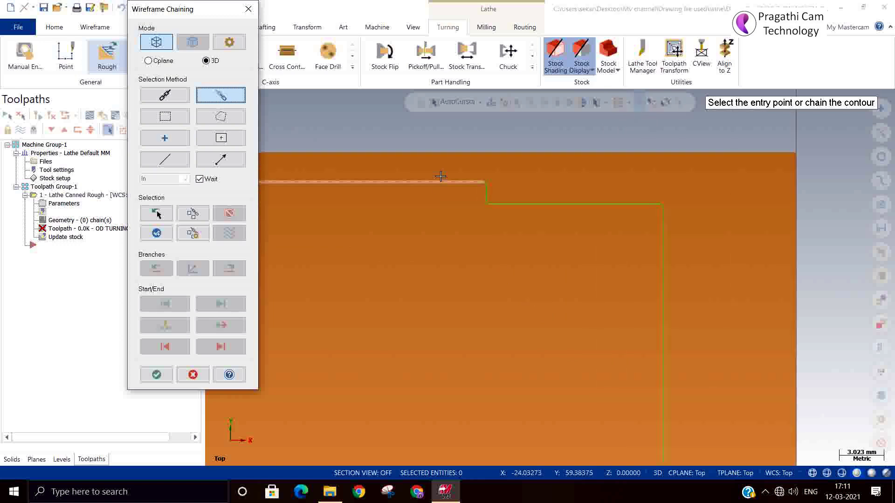
pyautogui.scroll(1, 512, 184)
pyautogui.scroll(-1, 643, 193)
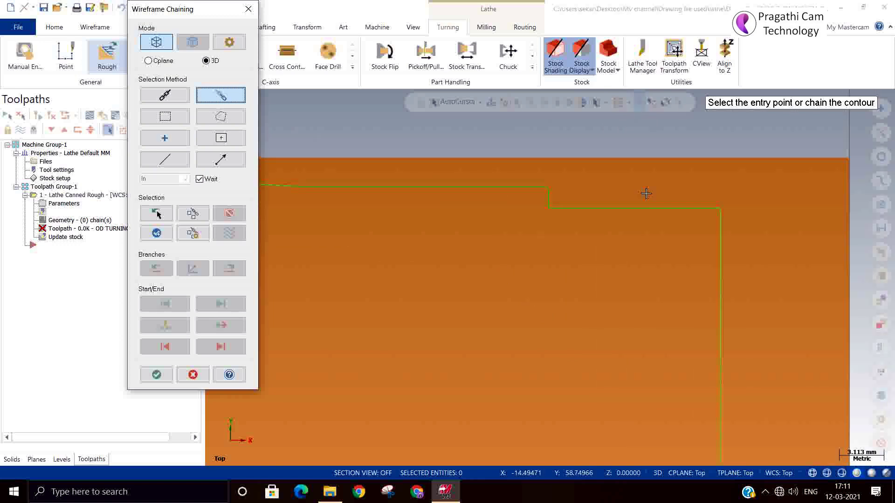
pyautogui.scroll(-3, 645, 194)
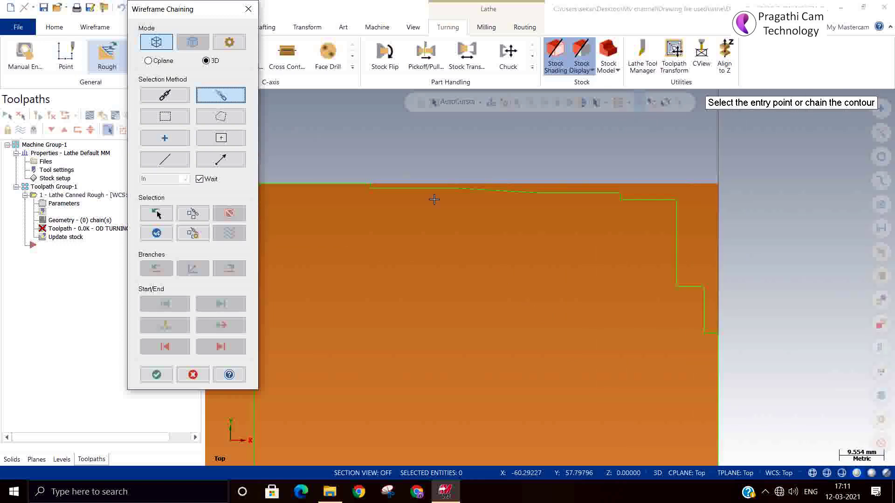
pyautogui.scroll(3, 372, 184)
pyautogui.click(390, 182)
pyautogui.scroll(-2, 349, 170)
pyautogui.scroll(-2, 354, 177)
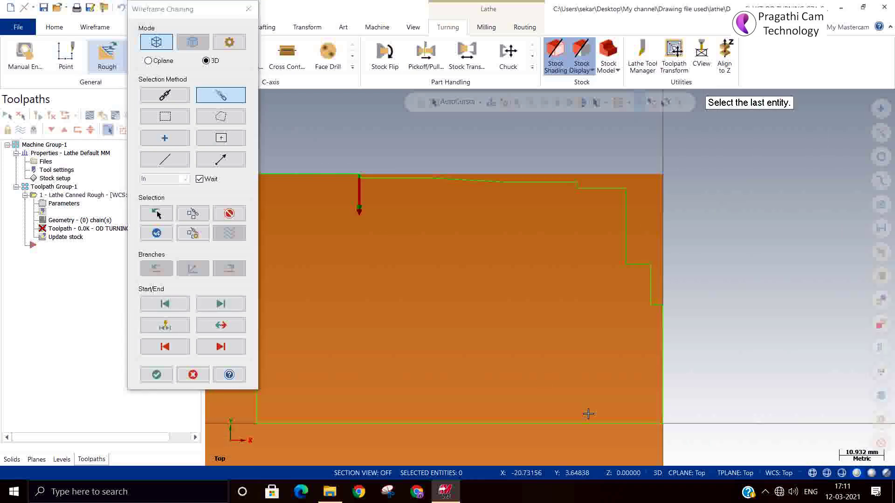
pyautogui.click(667, 406)
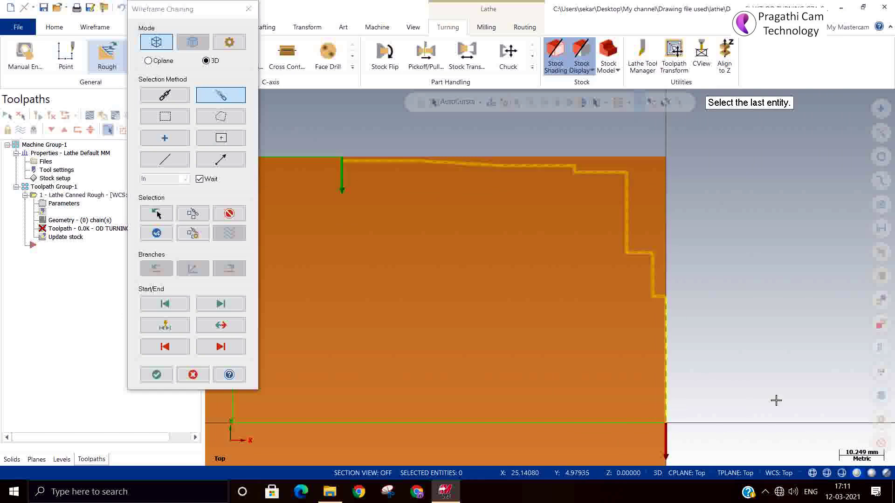
pyautogui.click(157, 376)
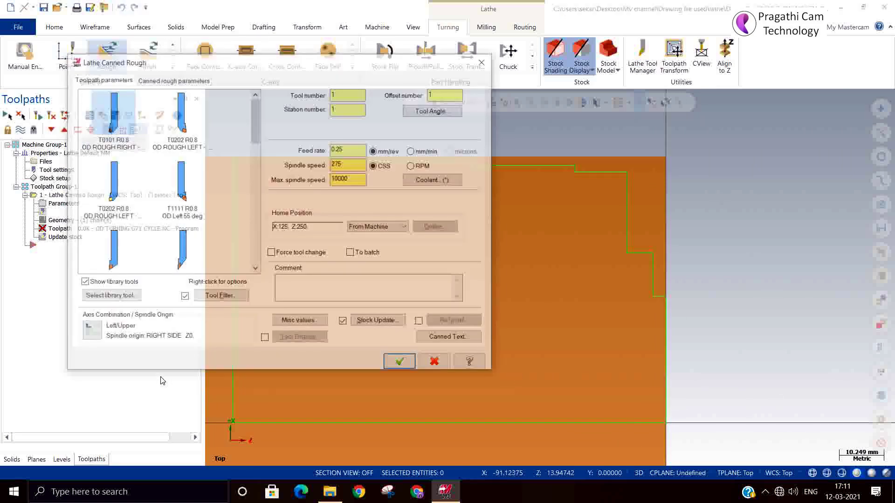
# Step: Use tool T0202 with G72 face-direction roughing and Right compensation, then generate the toolpath
pyautogui.click(112, 186)
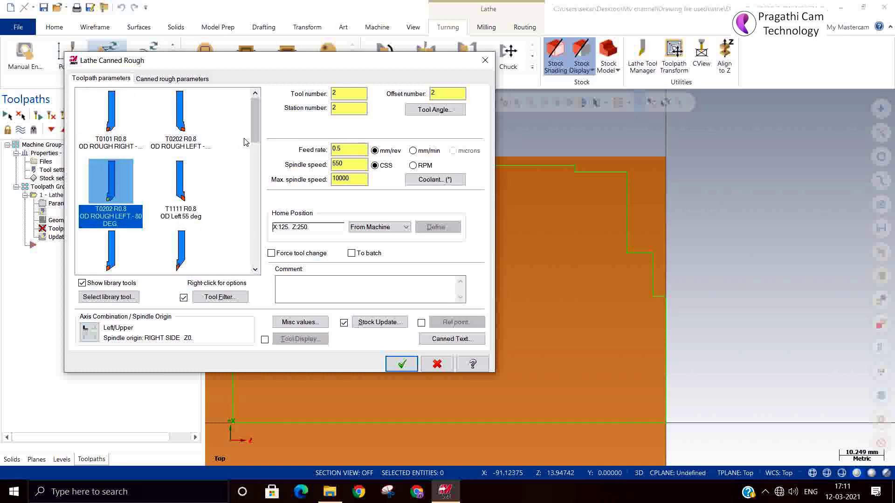
pyautogui.click(173, 78)
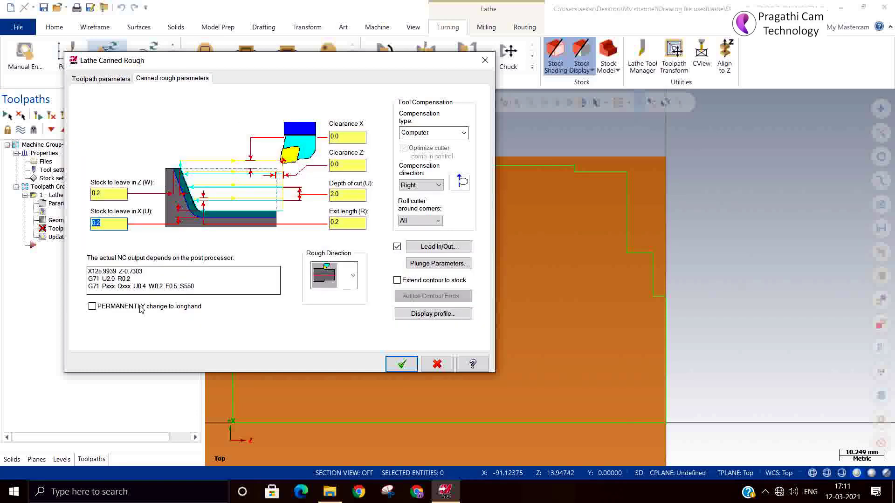
pyautogui.click(352, 278)
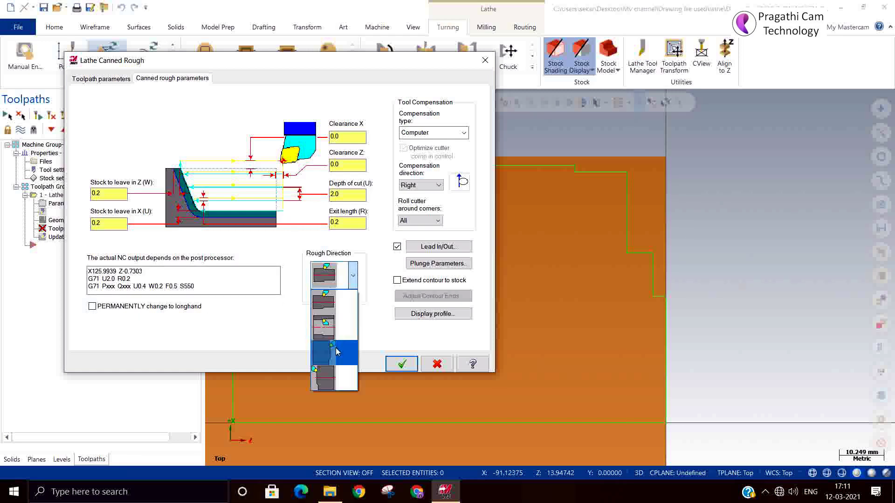
pyautogui.click(338, 352)
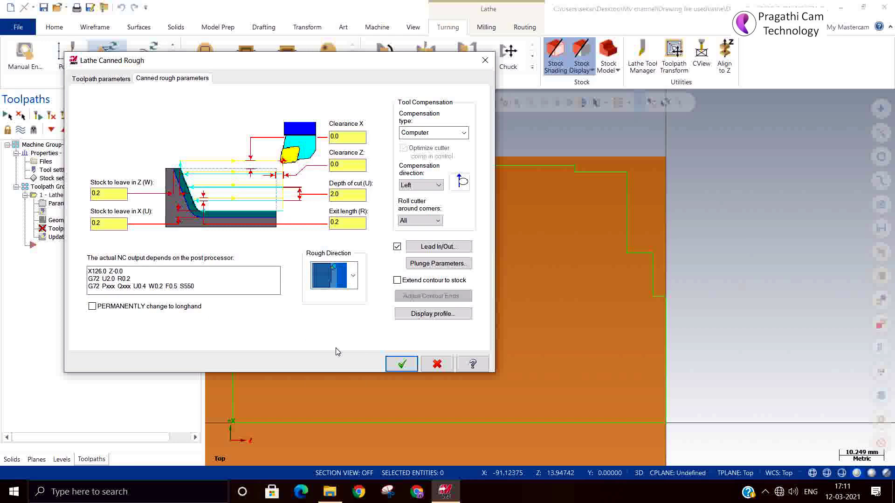
pyautogui.click(407, 186)
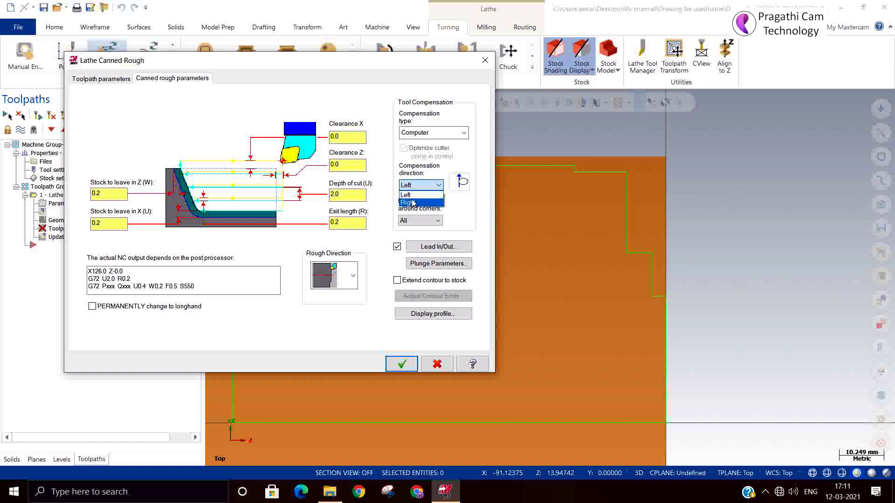
pyautogui.click(412, 203)
pyautogui.click(403, 364)
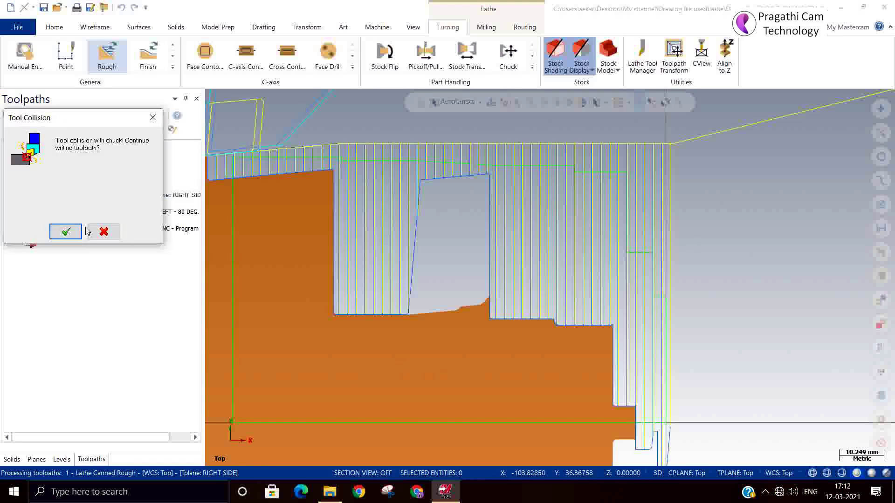
# Step: Dismiss the repeated chuck collision warnings so the toolpath finishes generating
pyautogui.click(70, 232)
pyautogui.click(71, 233)
pyautogui.click(69, 233)
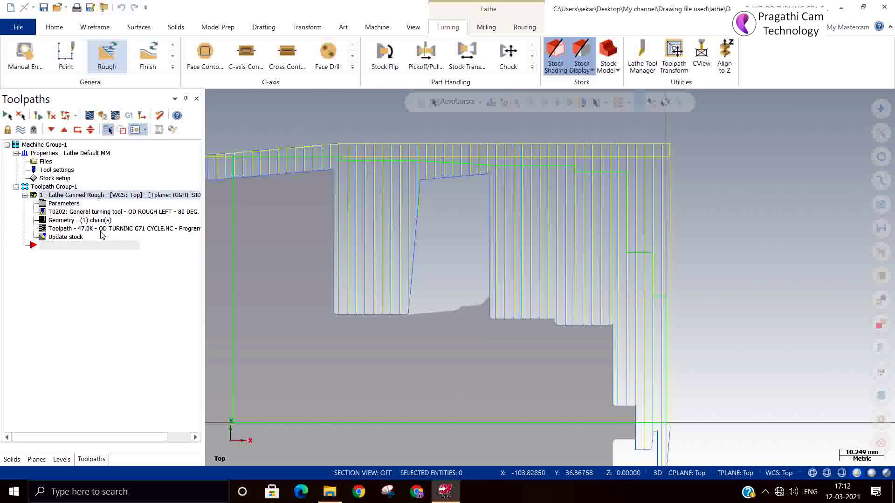
# Step: Switch the canned rough's compensation direction to Left and regenerate the toolpath
pyautogui.click(46, 206)
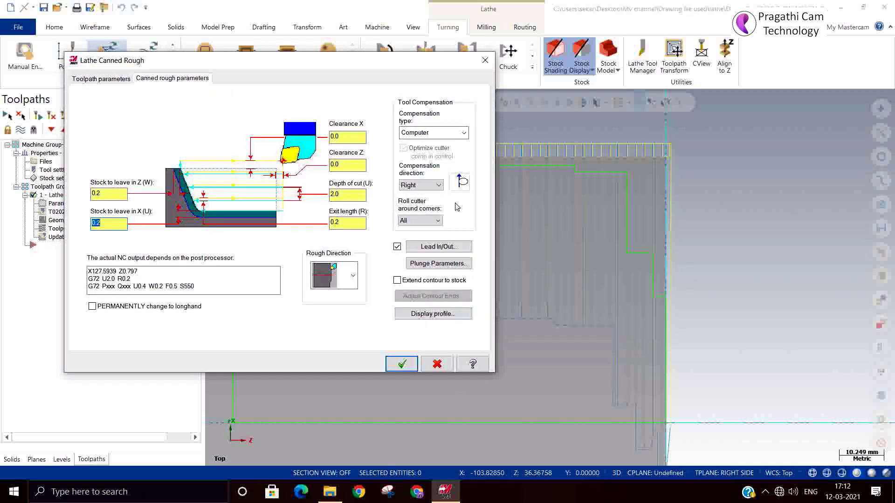
pyautogui.click(424, 185)
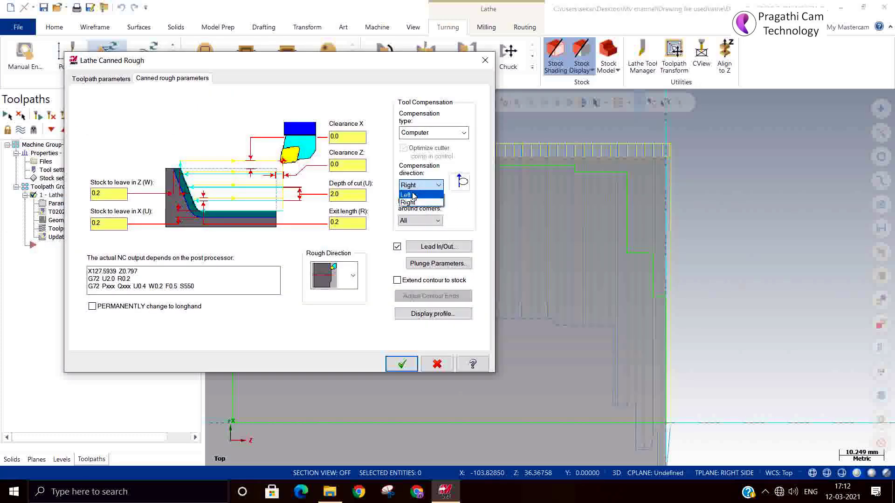
pyautogui.click(414, 196)
pyautogui.click(402, 364)
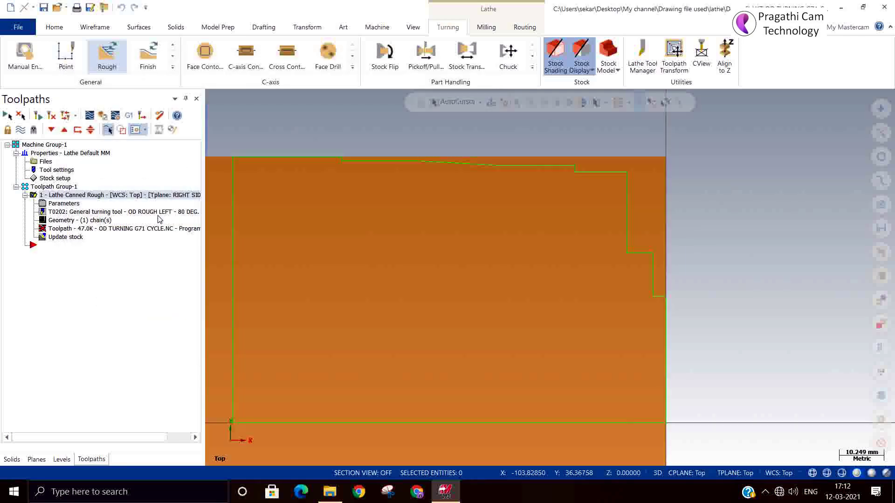
pyautogui.click(50, 114)
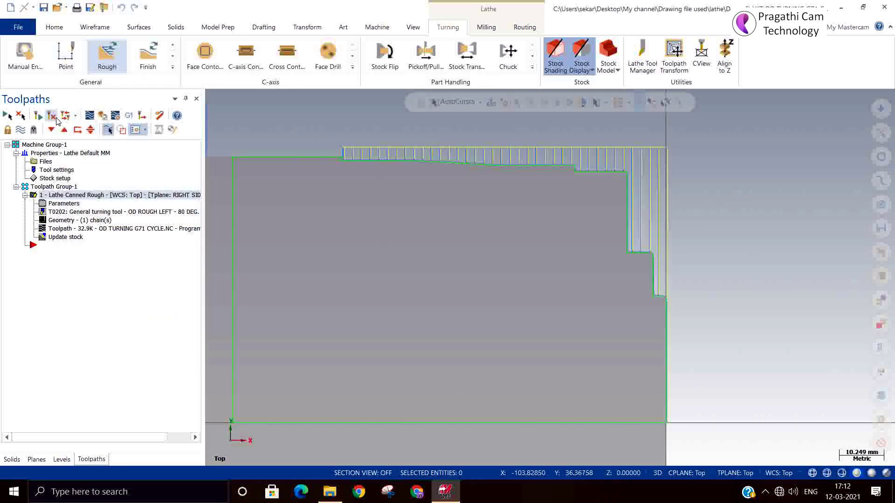
pyautogui.click(90, 117)
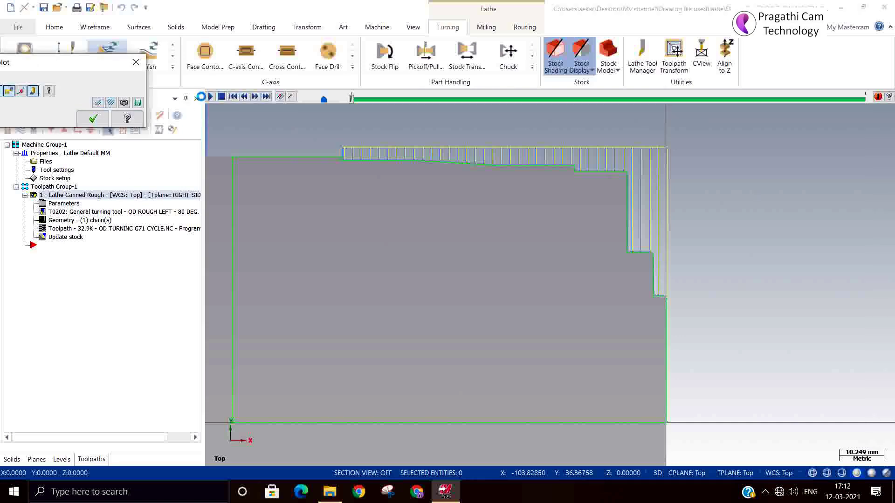
pyautogui.click(210, 97)
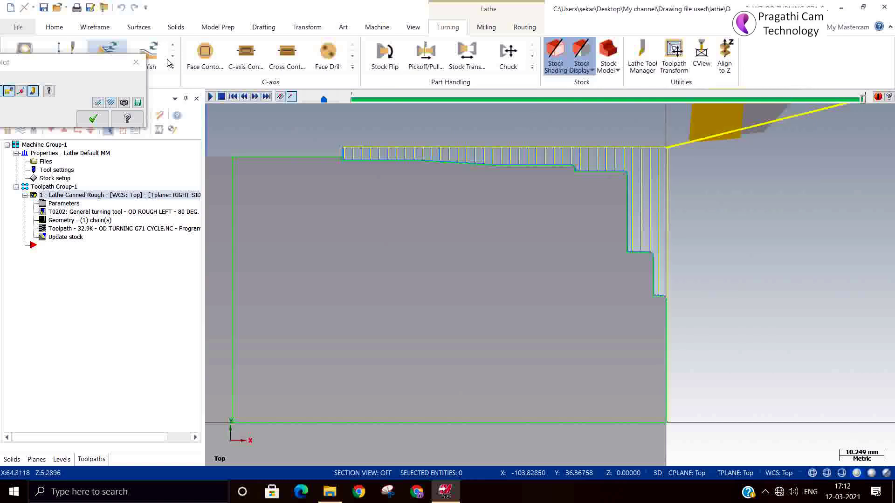
pyautogui.click(93, 119)
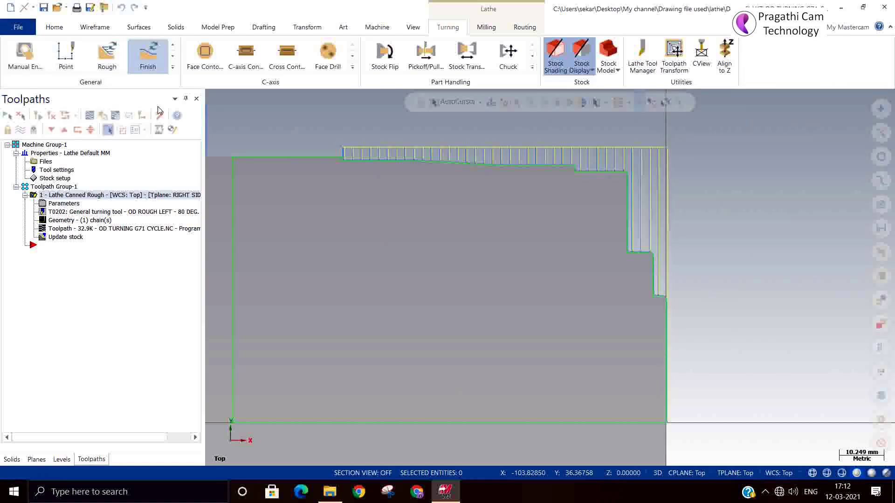
# Step: Add a canned finish toolpath with tool T2222 OD FINISH LEFT - 35 DEG and generate it
pyautogui.click(148, 55)
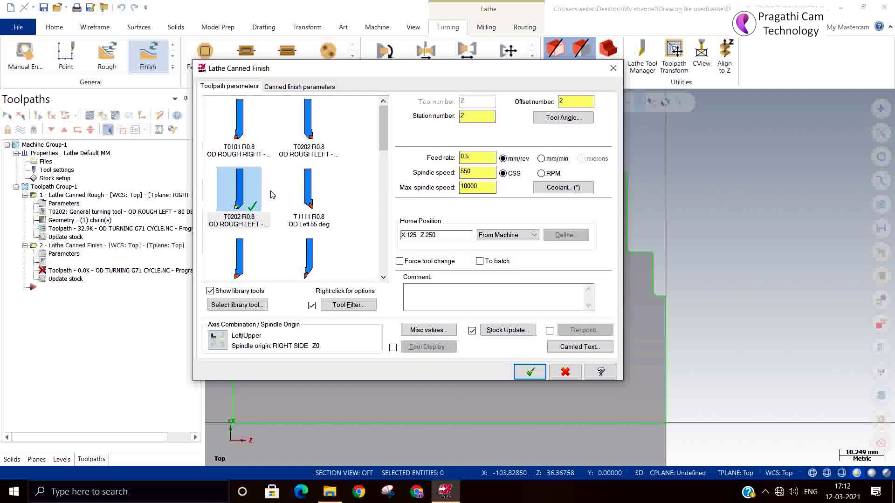
pyautogui.scroll(-3, 381, 165)
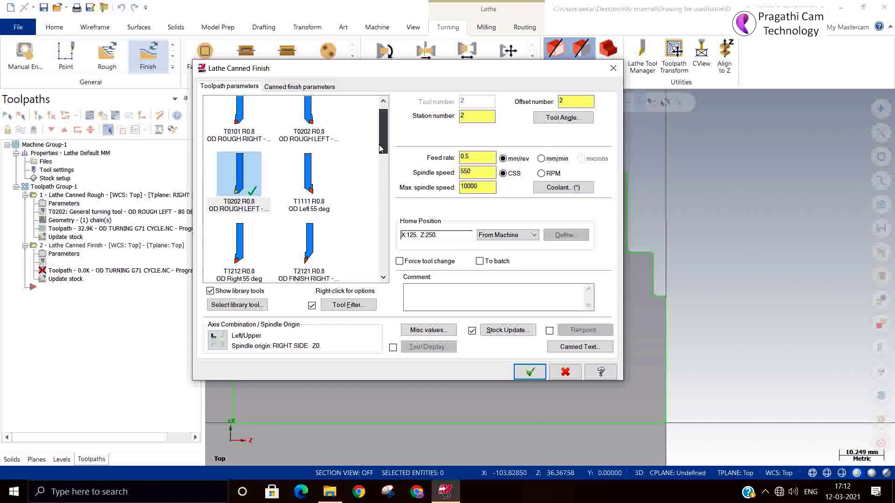
pyautogui.click(239, 228)
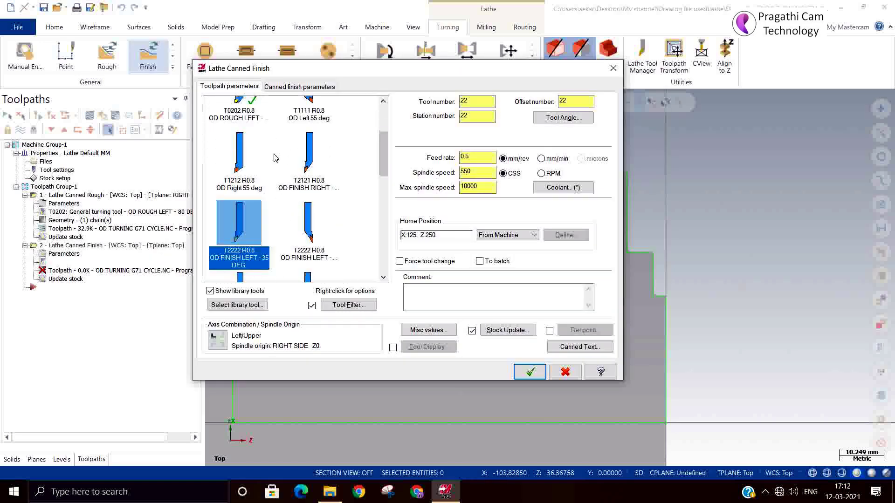
pyautogui.click(307, 88)
pyautogui.click(521, 371)
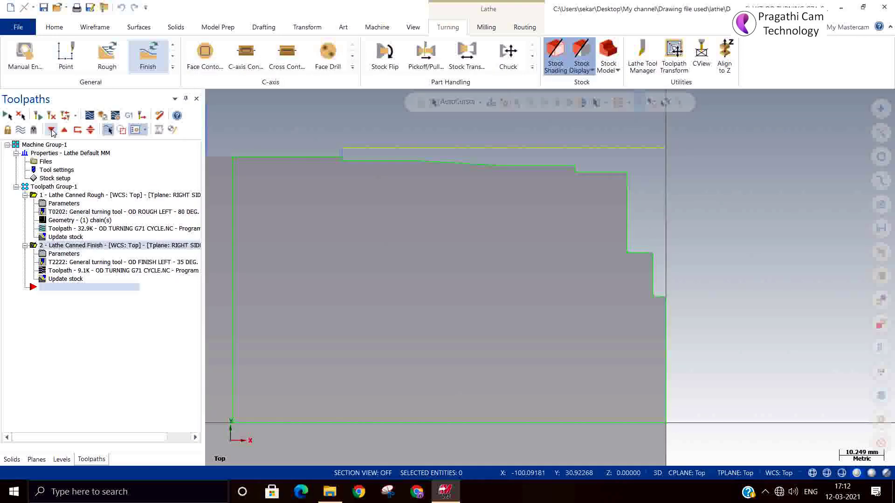
# Step: Post all operations in Toolpath Group-1 to NC code
pyautogui.click(41, 187)
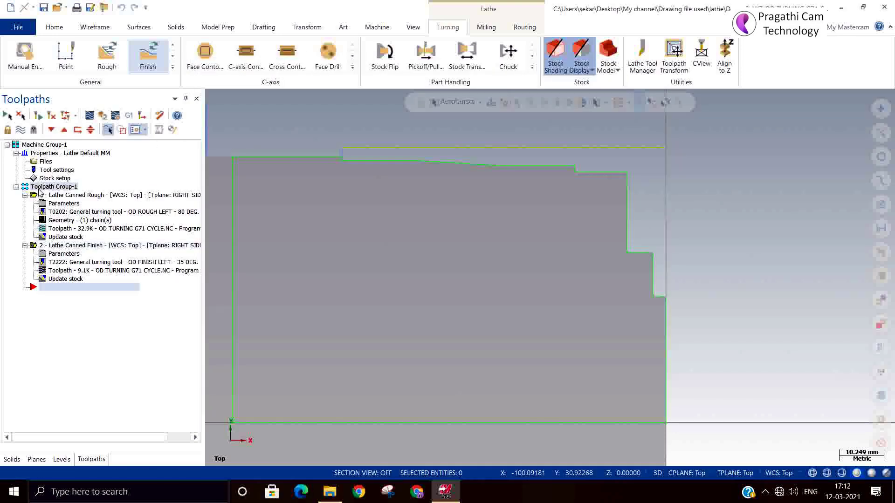
pyautogui.click(128, 117)
pyautogui.click(81, 338)
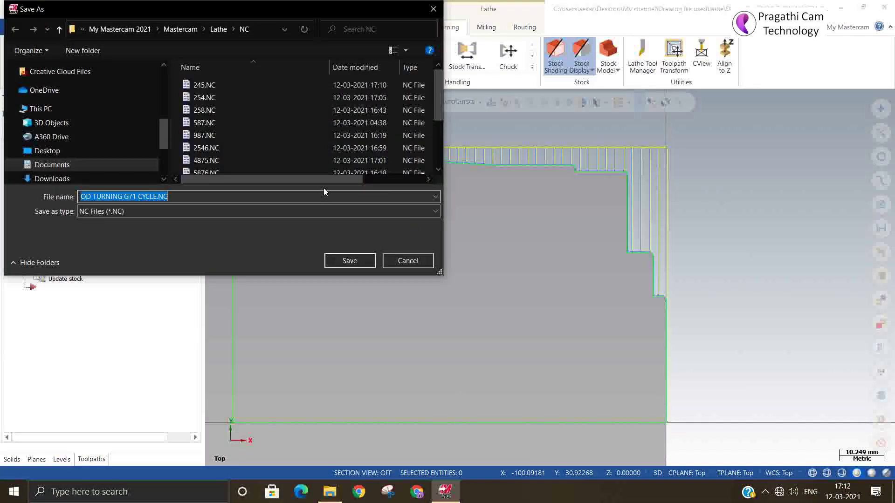
# Step: Save the posted NC program as 587.NC, overwriting the existing file
pyautogui.click(321, 123)
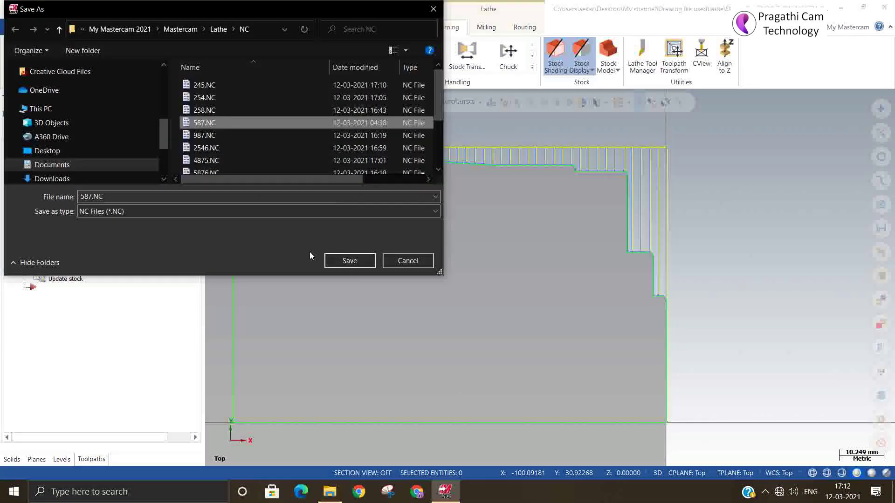
pyautogui.click(350, 260)
pyautogui.click(466, 249)
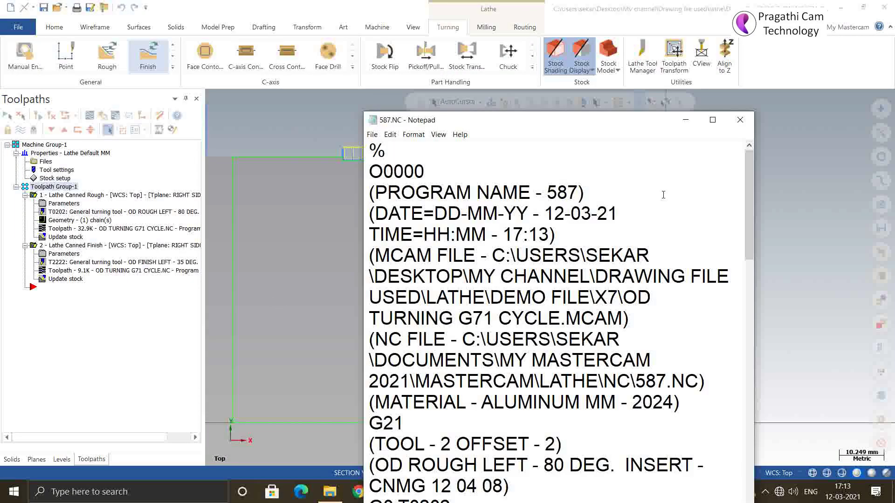
# Step: Maximize Notepad and read through the G72 roughing and G70 finishing code
pyautogui.click(712, 120)
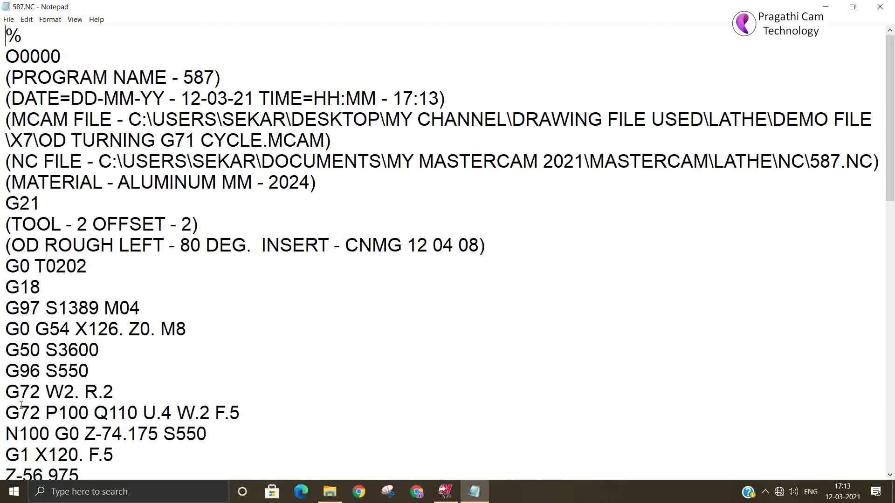
pyautogui.moveTo(21, 406); pyautogui.dragTo(56, 412)
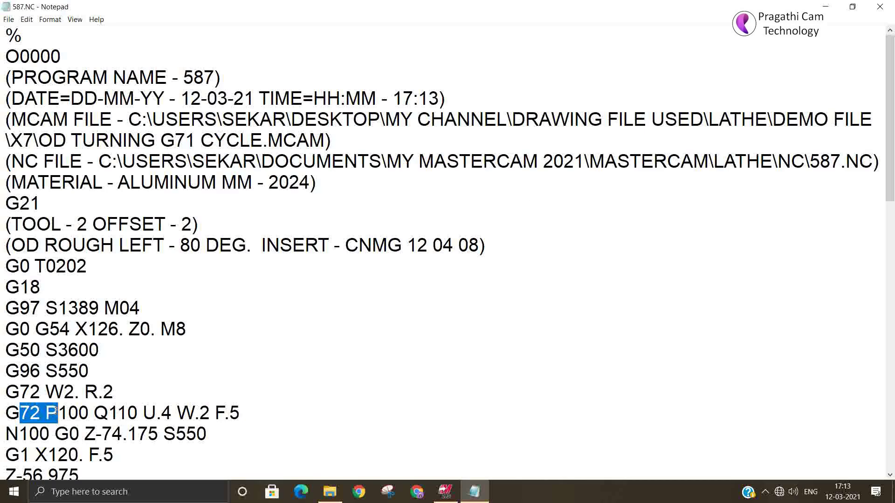
pyautogui.scroll(-2, 219, 418)
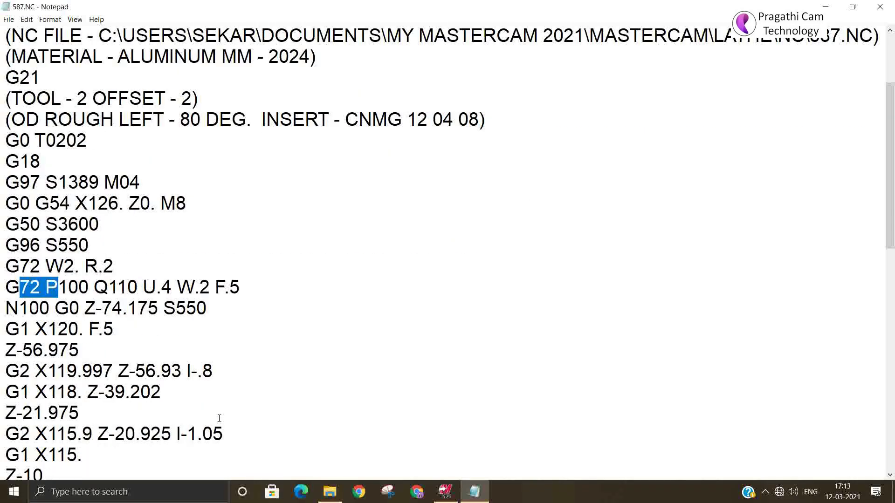
pyautogui.scroll(-7, 219, 418)
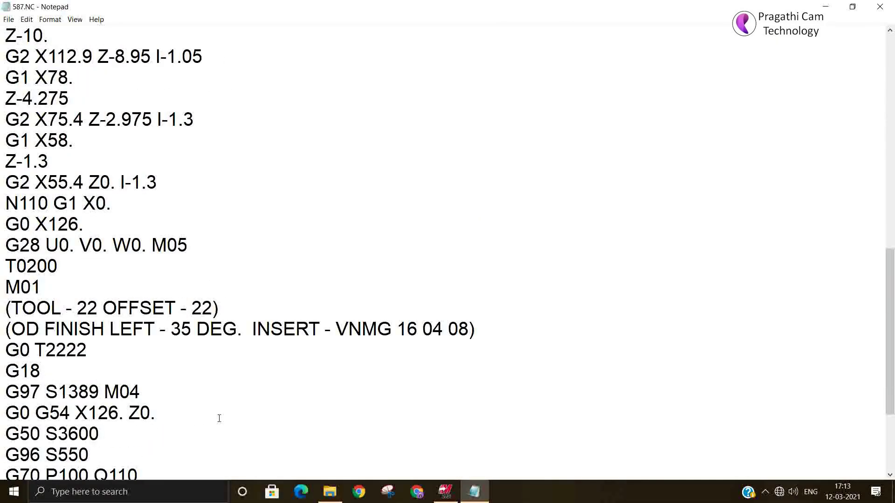
pyautogui.scroll(-3, 219, 418)
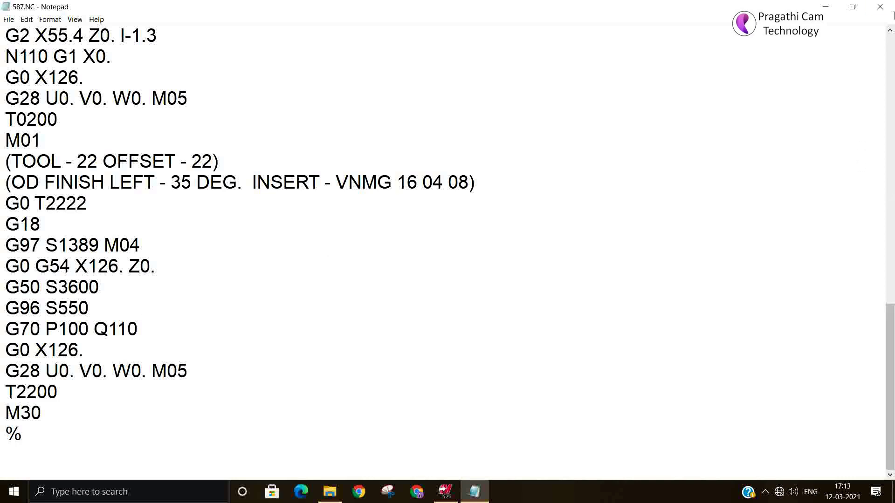
# Step: Close the NC file and look through the turning operations for Pattern Repeat
pyautogui.click(879, 5)
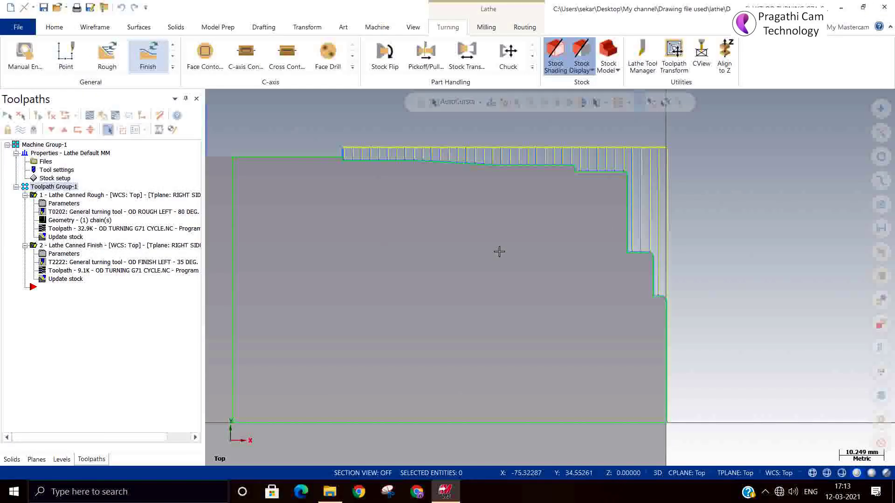
pyautogui.scroll(-3, 693, 305)
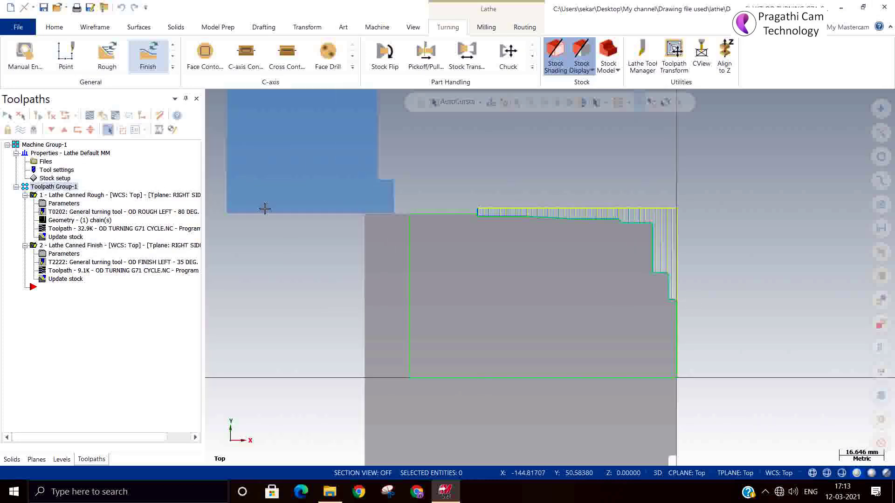
pyautogui.click(173, 56)
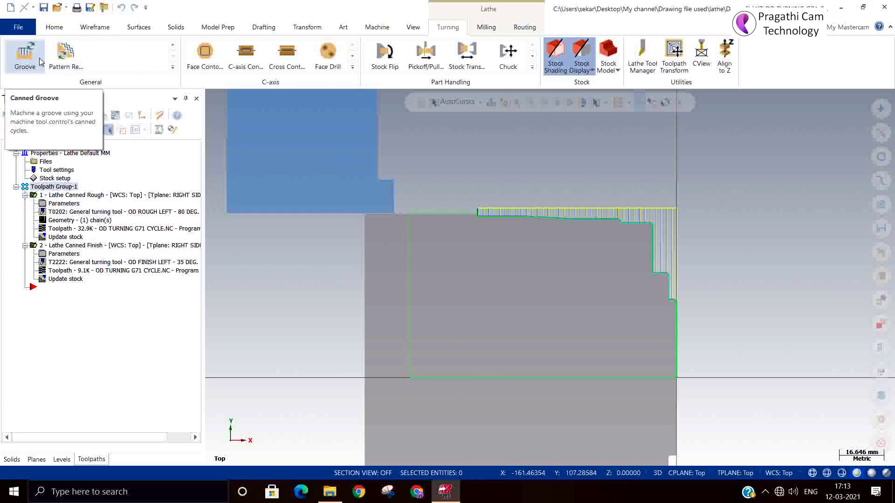
# Step: Open TEST2.mcam without saving changes to the current part
pyautogui.click(56, 7)
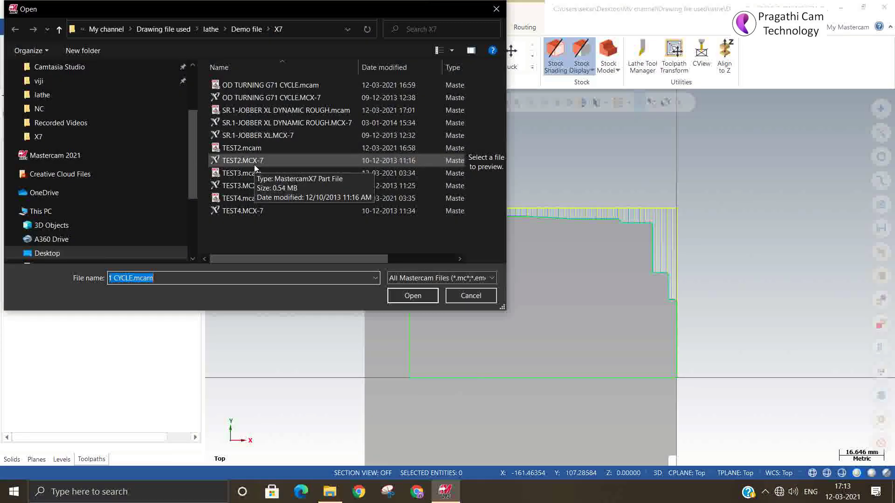
pyautogui.click(257, 149)
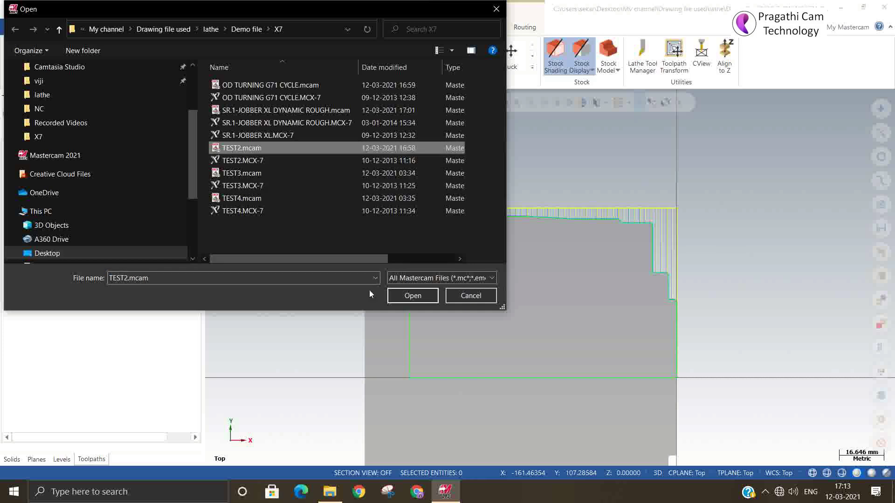
pyautogui.click(410, 297)
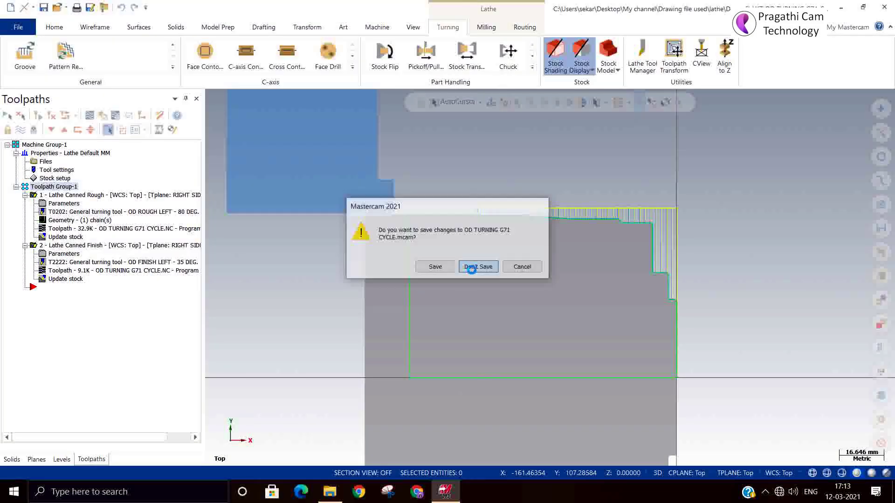
pyautogui.click(471, 267)
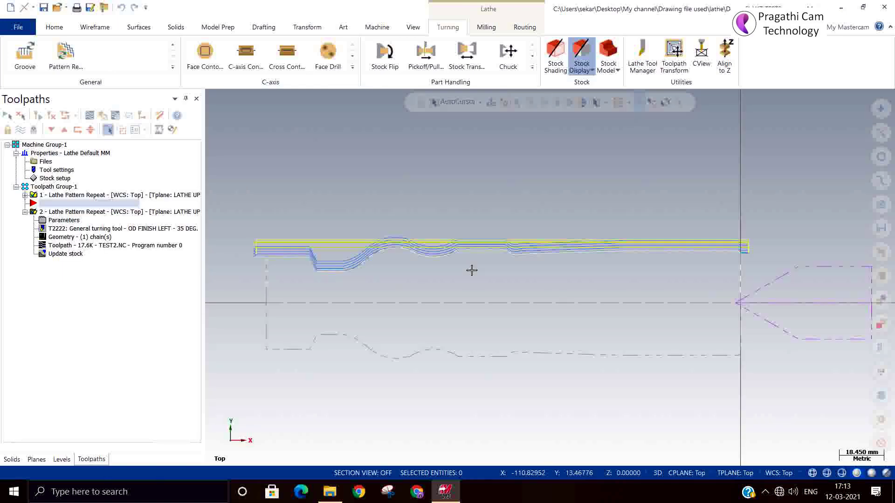
# Step: Delete both Lathe Pattern Repeat toolpaths from Toolpath Group-1
pyautogui.click(68, 187)
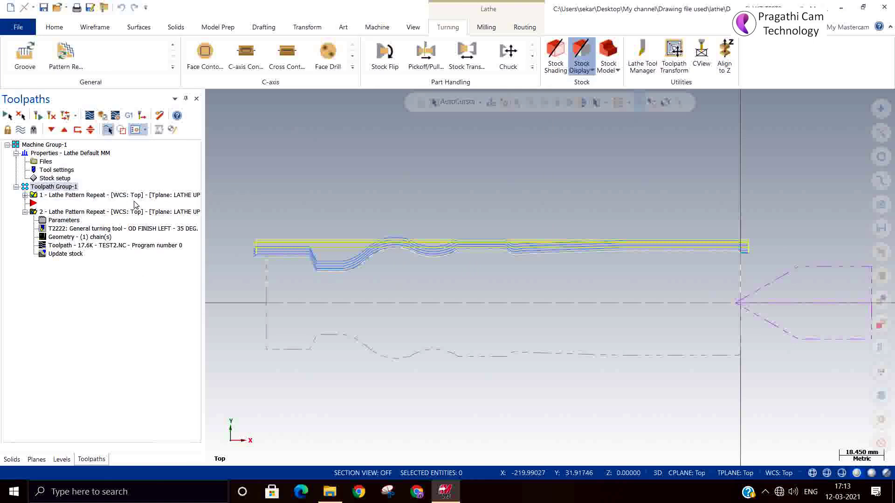
pyautogui.press('Delete')
pyautogui.click(472, 292)
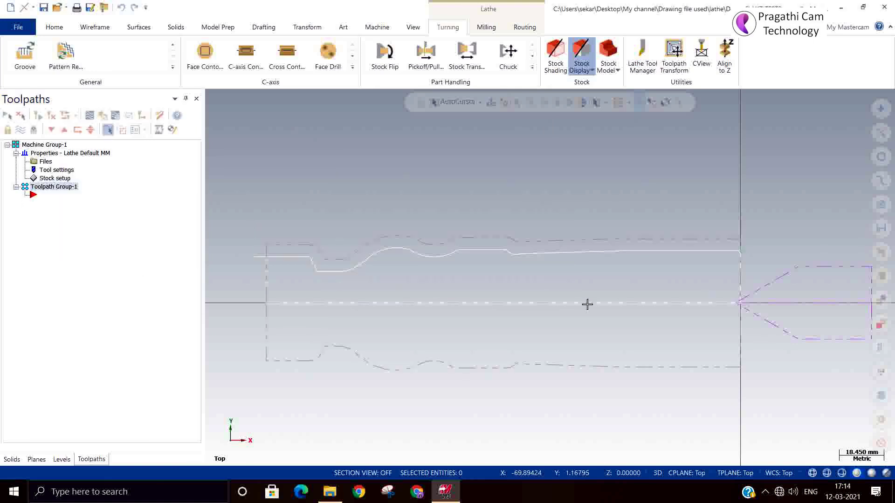
# Step: Bring up the Stock setup properties of the machine group
pyautogui.scroll(-3, 587, 305)
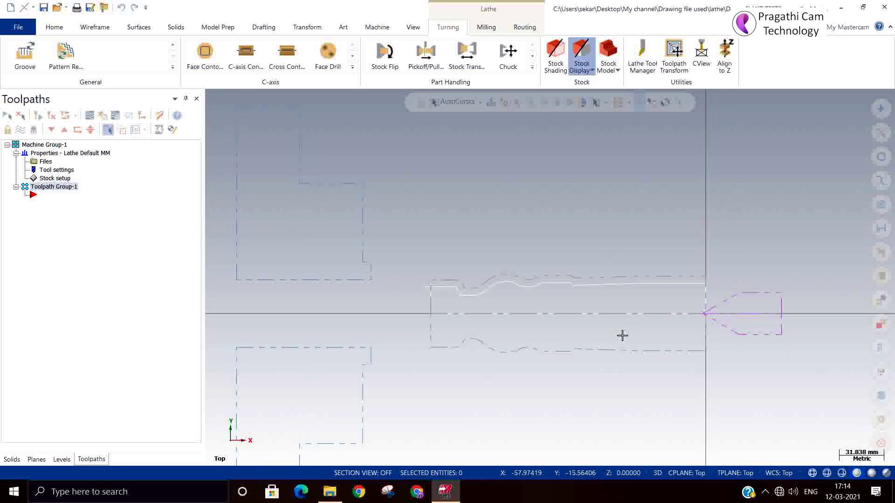
pyautogui.scroll(-1, 480, 201)
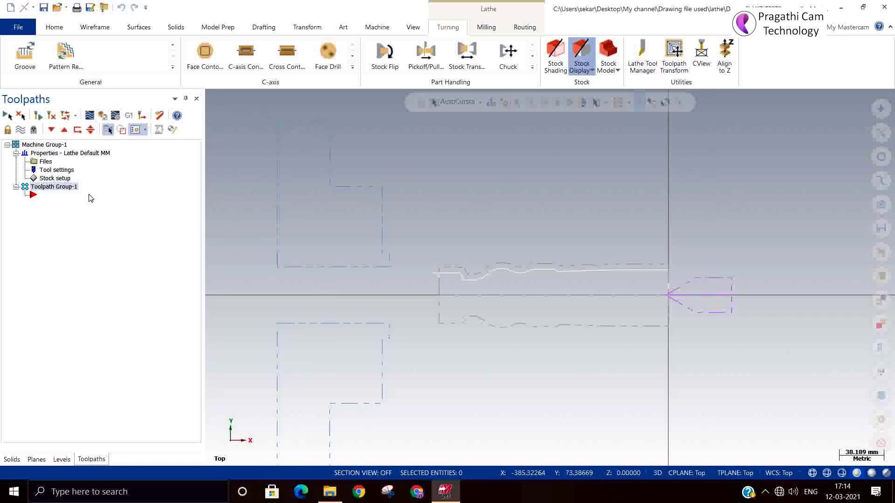
pyautogui.click(49, 180)
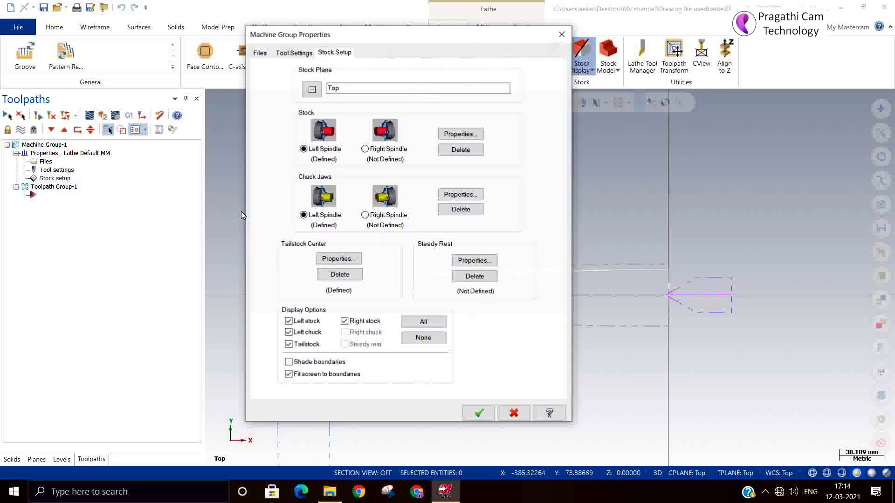
# Step: Turn on shaded stock boundaries and delete the existing left-spindle stock
pyautogui.click(319, 366)
pyautogui.click(479, 414)
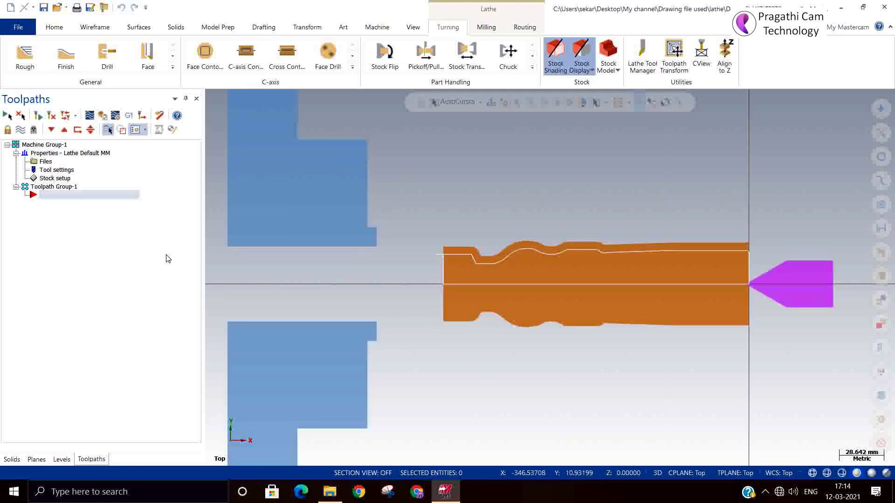
pyautogui.click(44, 180)
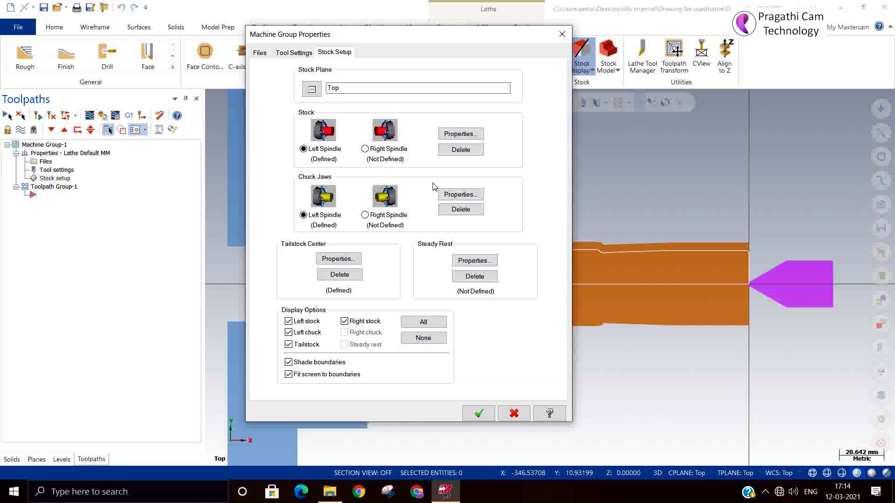
pyautogui.click(459, 149)
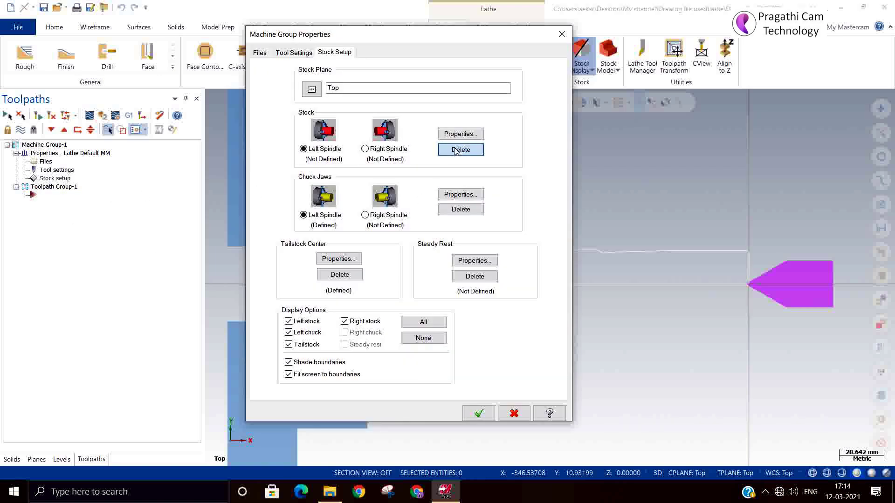
# Step: Redefine the left-spindle stock as a two-point cylinder, 250.0 long and 50.0 in diameter
pyautogui.click(460, 134)
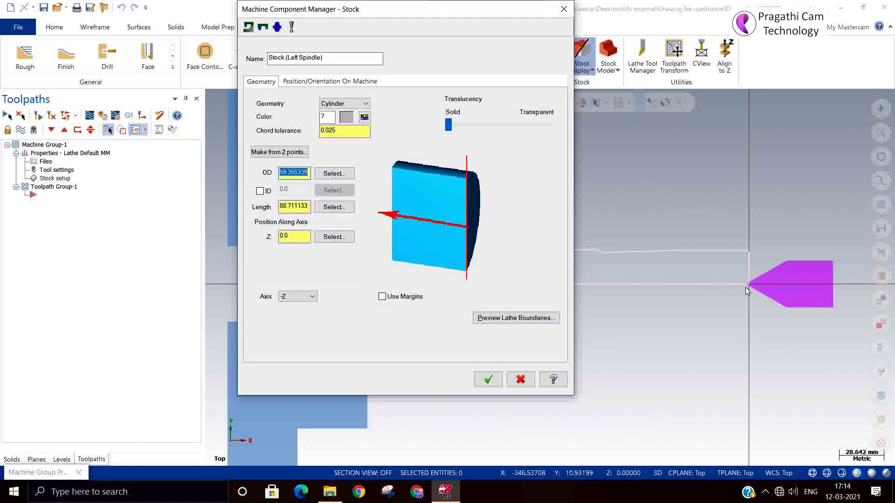
pyautogui.click(280, 152)
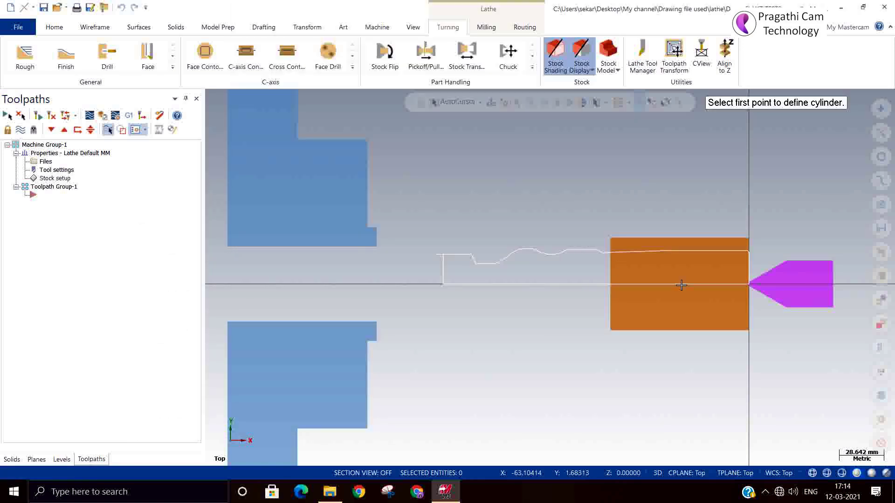
pyautogui.click(749, 286)
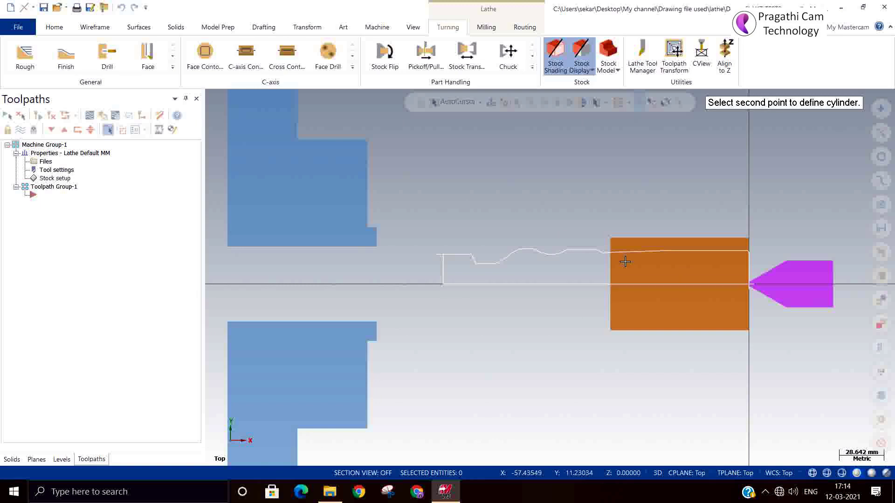
pyautogui.click(374, 245)
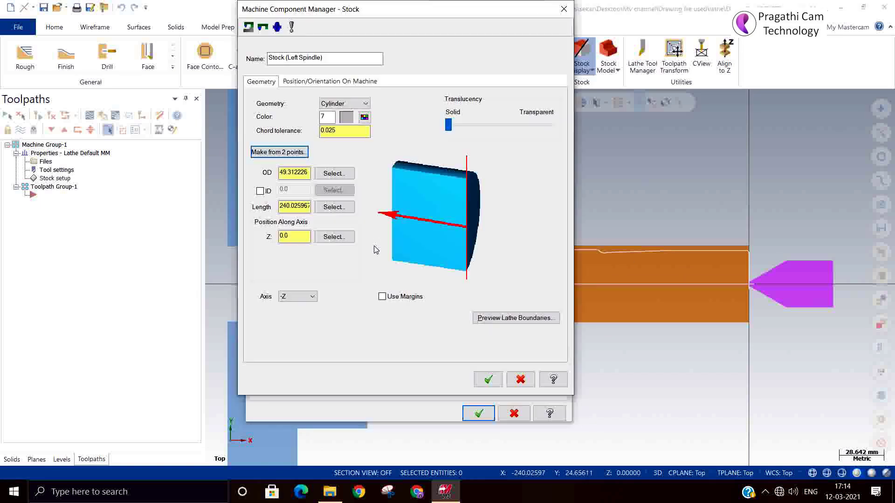
pyautogui.doubleClick(280, 205)
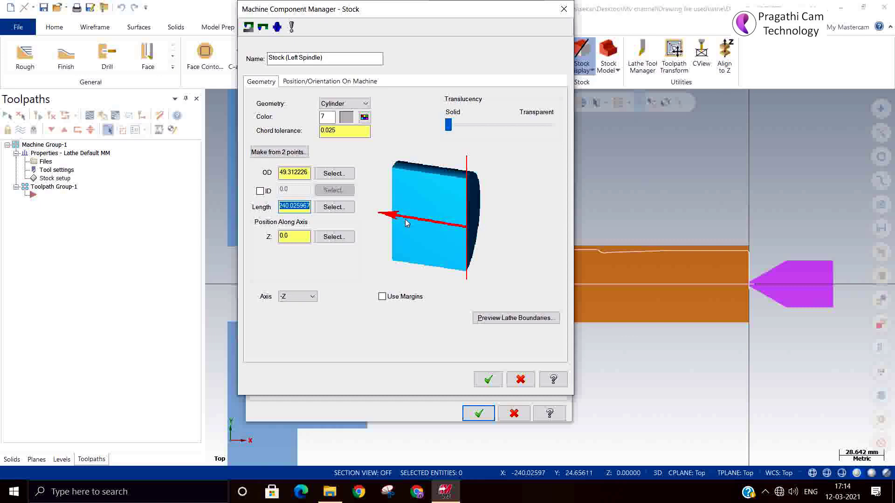
pyautogui.write('250.0')
pyautogui.doubleClick(281, 173)
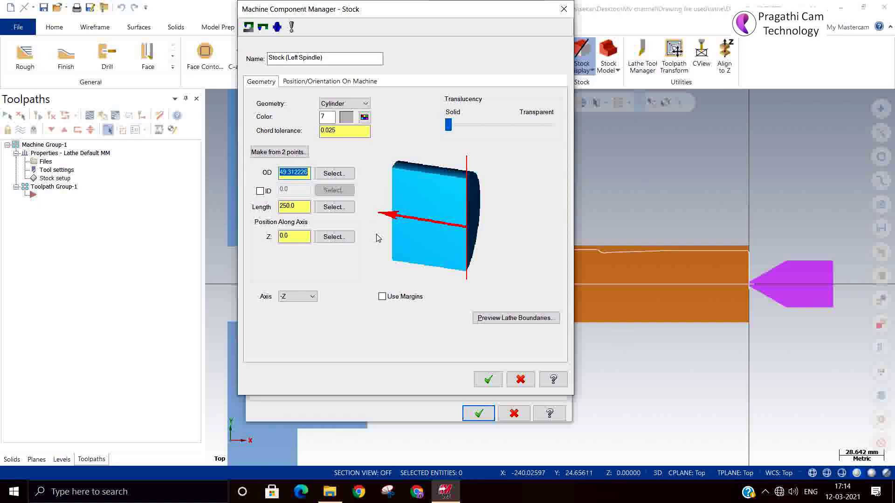
pyautogui.write('50.0')
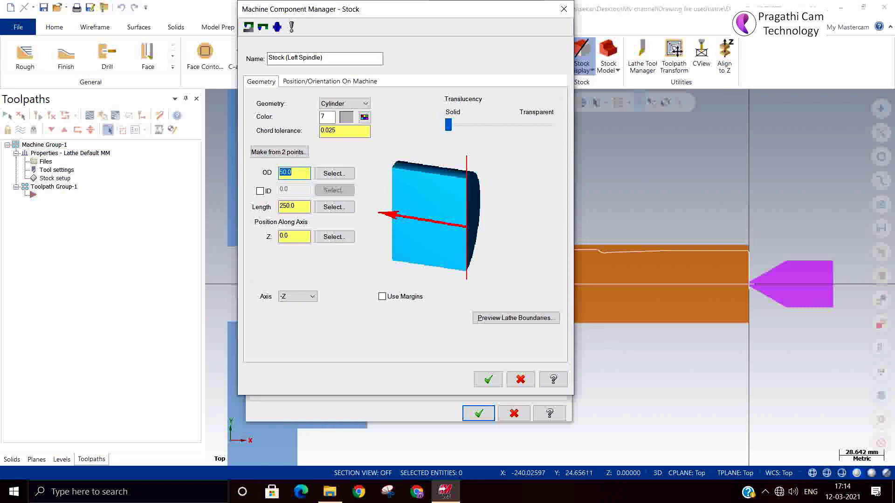
pyautogui.click(488, 379)
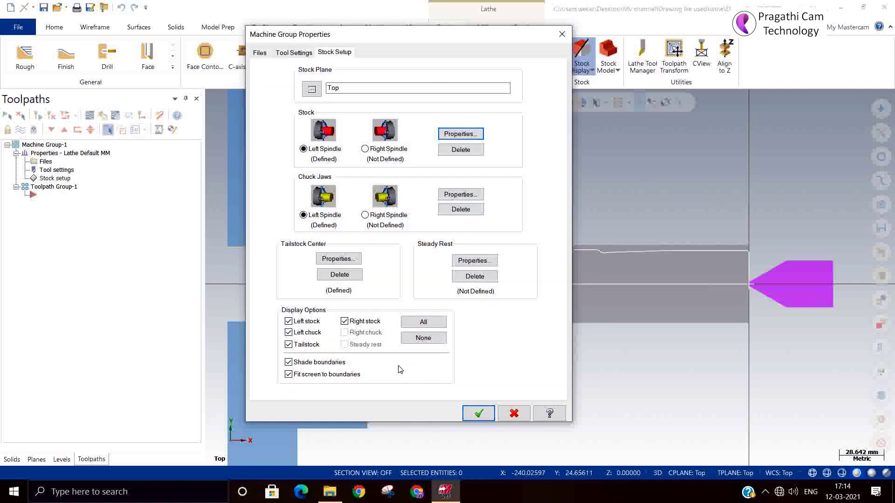
pyautogui.click(479, 414)
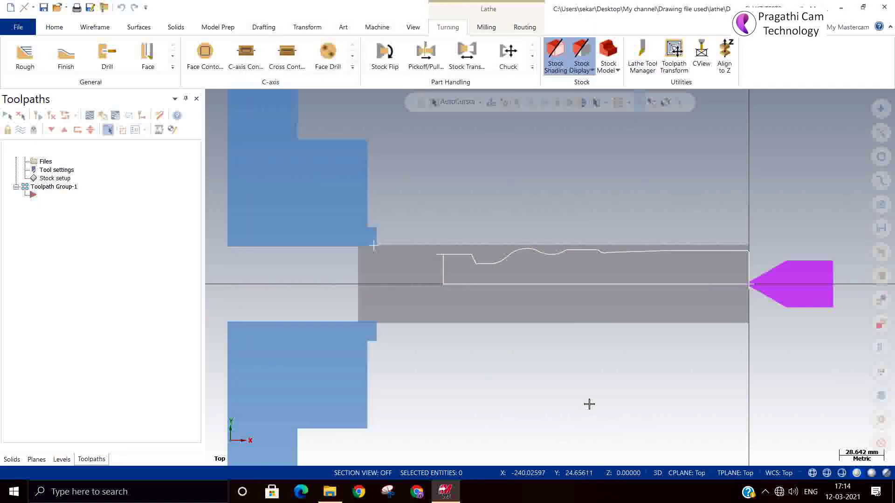
# Step: Bring up the Lathe toolpaths > Canned submenu listing rough, finish, groove and pattern
pyautogui.scroll(-1, 589, 403)
pyautogui.scroll(3, 557, 338)
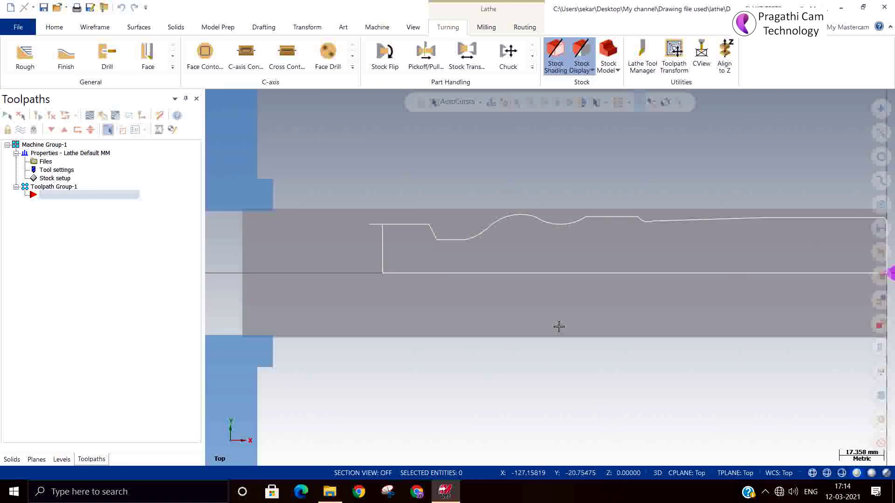
pyautogui.rightClick(128, 252)
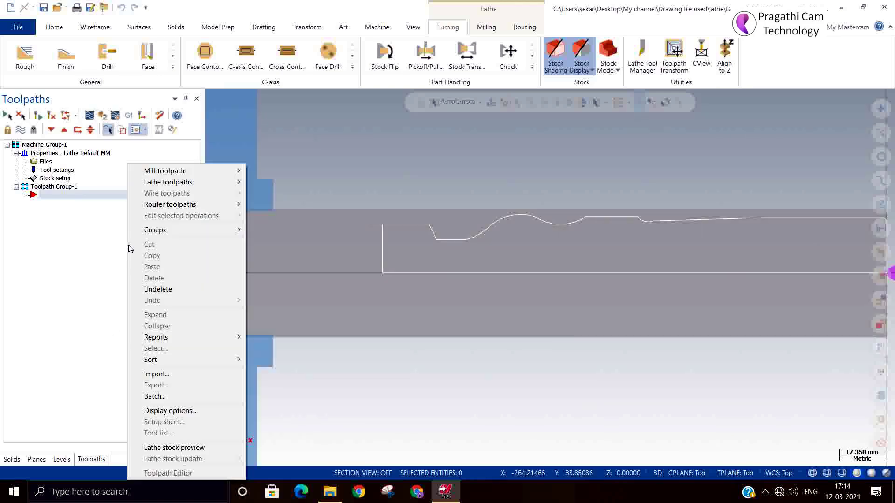
pyautogui.moveTo(179, 182)
pyautogui.moveTo(308, 364)
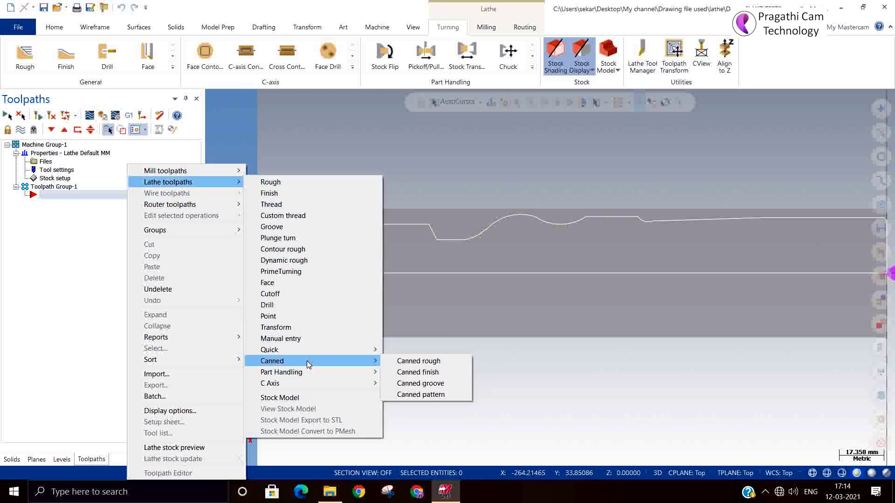
# Step: Add a canned Pattern Repeat toolpath and attempt a partial chain from top-right corner to left end
pyautogui.click(457, 394)
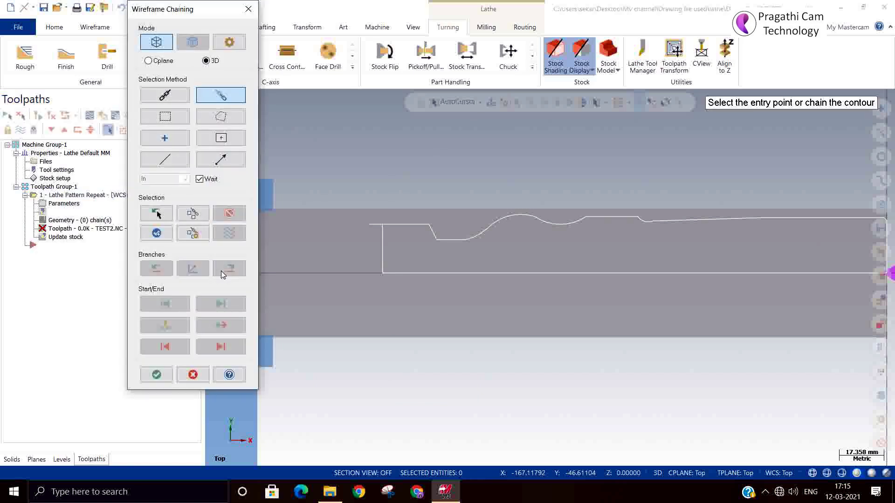
pyautogui.click(212, 91)
pyautogui.scroll(-1, 385, 279)
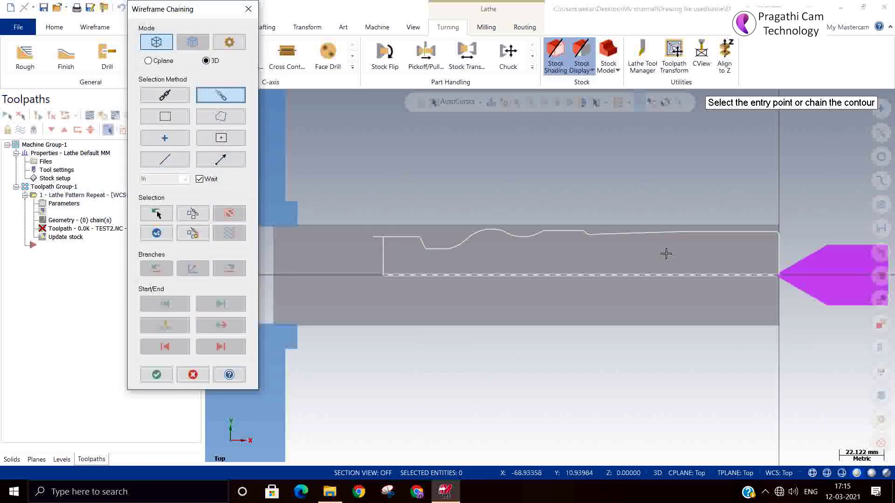
pyautogui.scroll(5, 746, 258)
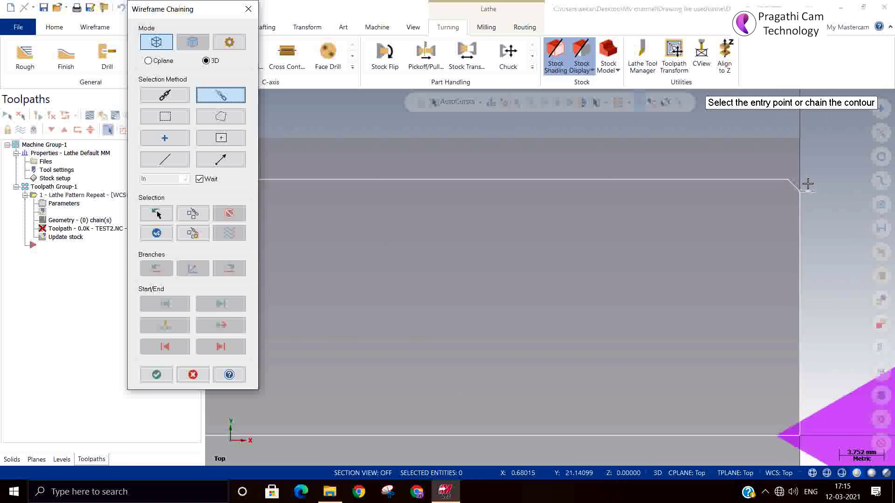
pyautogui.click(817, 192)
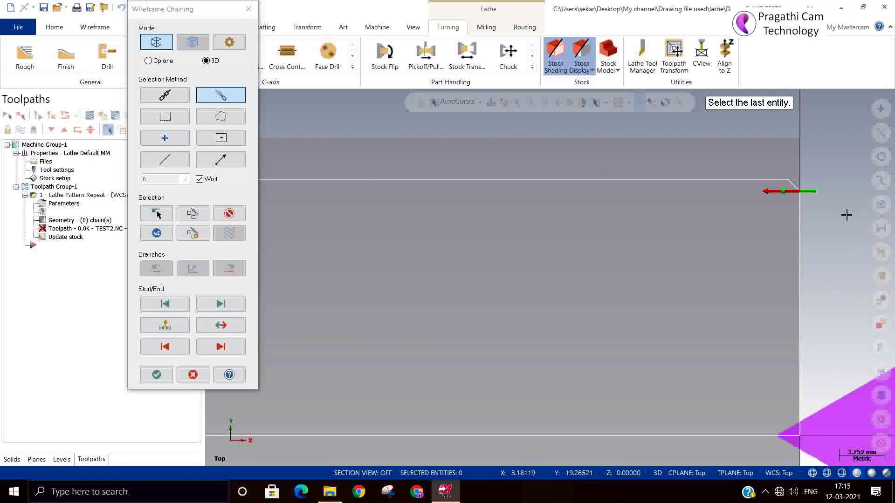
pyautogui.scroll(-5, 847, 215)
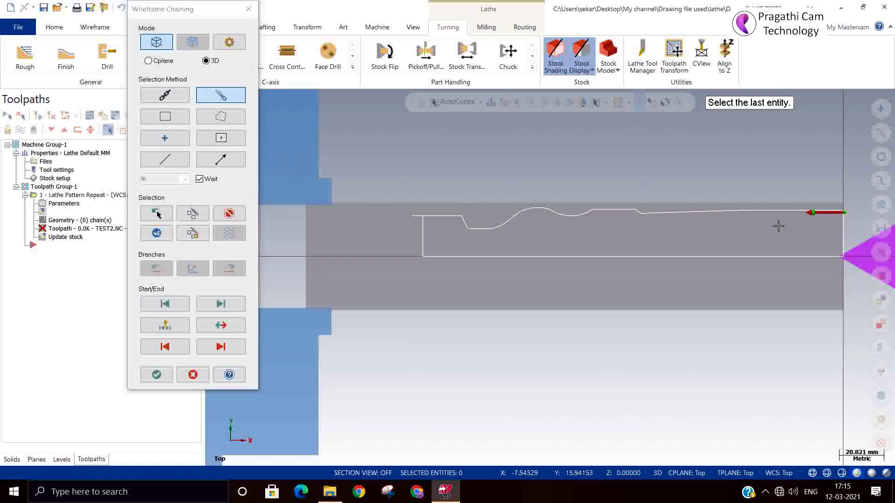
pyautogui.scroll(1, 586, 233)
pyautogui.click(366, 202)
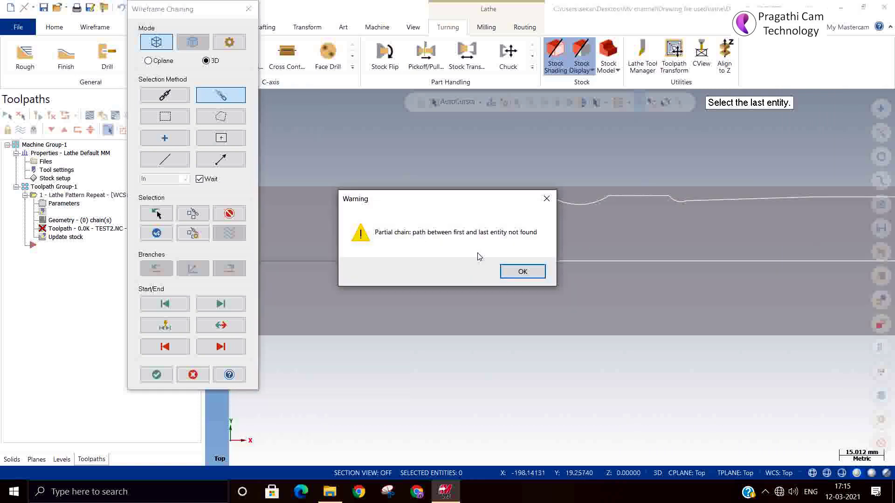
pyautogui.click(522, 272)
# Step: Re-chain from the top profile line leftward to the profile's left end, dismissing the warning
pyautogui.scroll(-2, 425, 240)
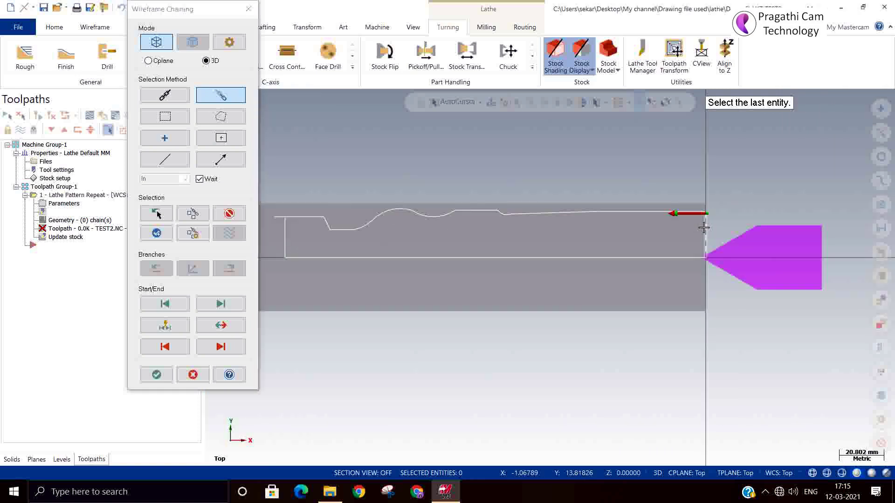
pyautogui.scroll(6, 705, 224)
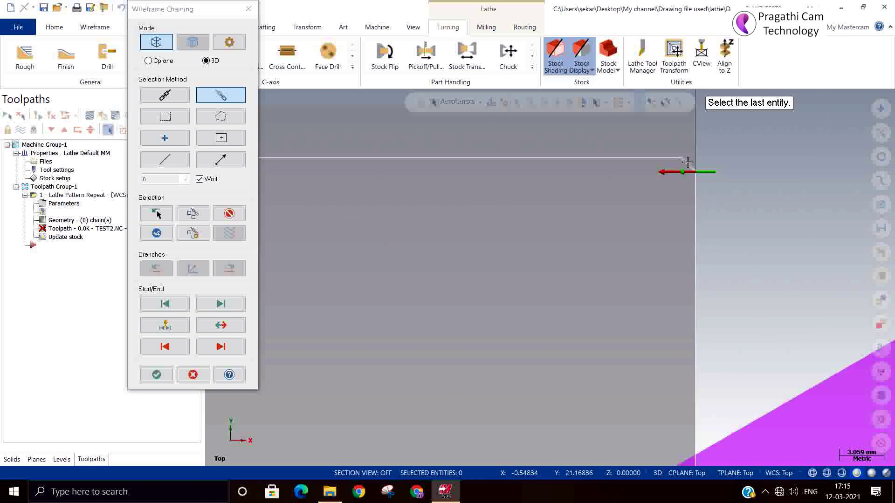
pyautogui.click(639, 157)
pyautogui.scroll(-2, 844, 214)
pyautogui.scroll(-5, 844, 214)
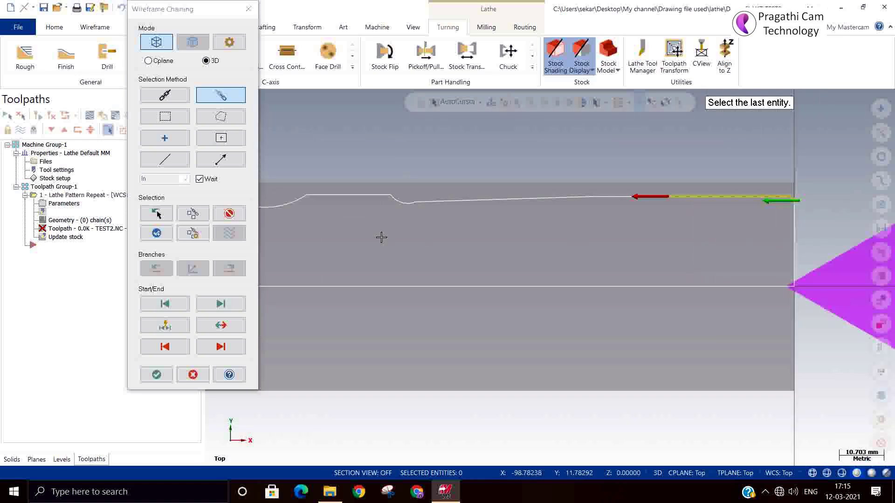
pyautogui.click(349, 195)
pyautogui.scroll(-5, 627, 259)
pyautogui.scroll(5, 331, 247)
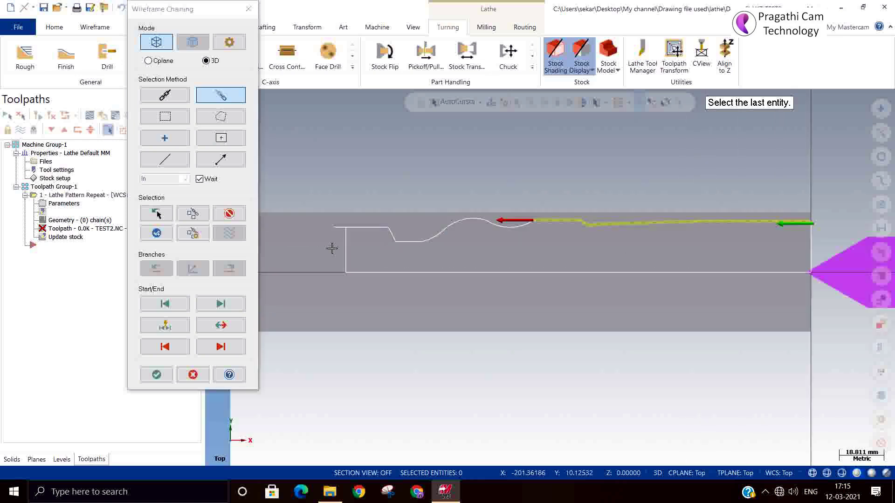
pyautogui.click(342, 217)
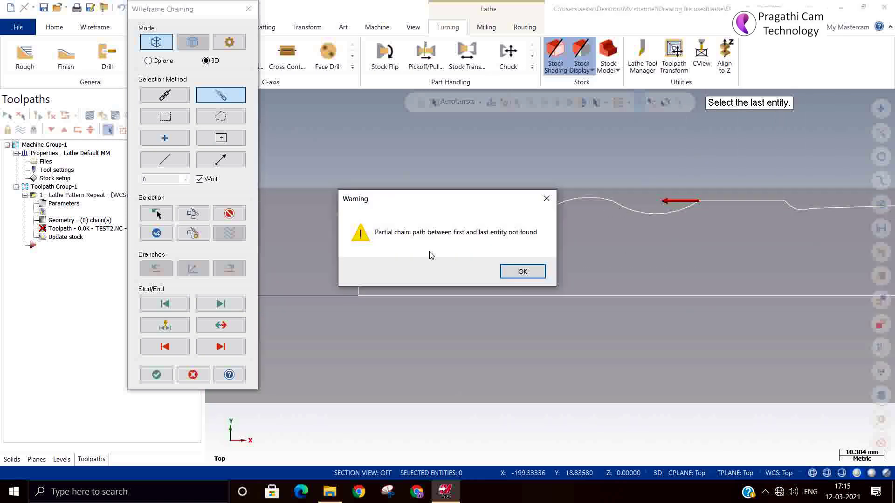
pyautogui.click(514, 269)
# Step: Extend the chain over the curve, angled line and top line, then accept the contour
pyautogui.click(527, 214)
pyautogui.click(438, 223)
pyautogui.click(397, 214)
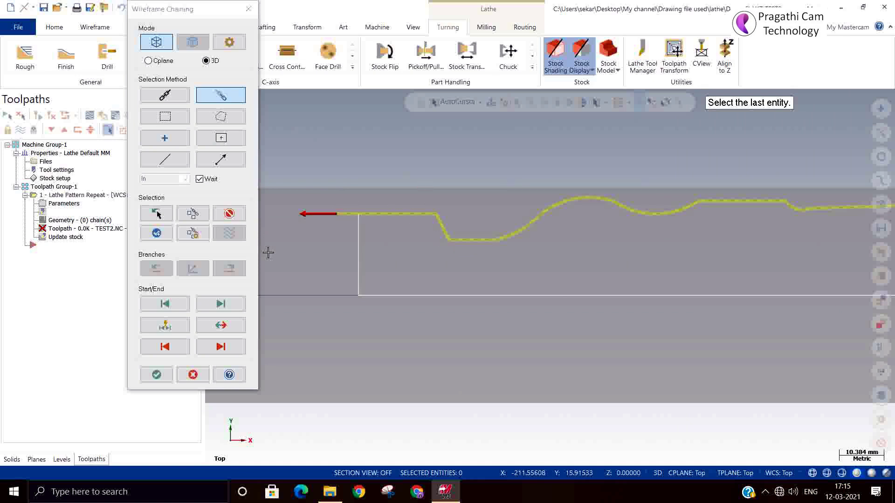
pyautogui.click(157, 375)
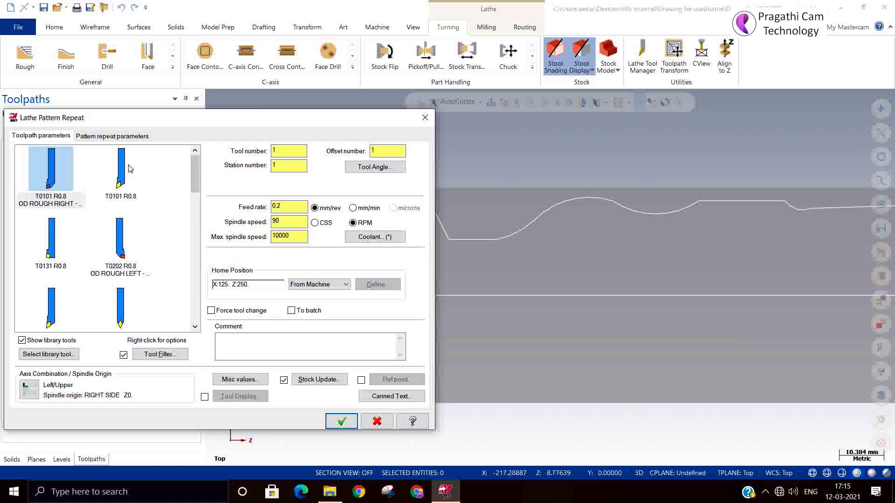
# Step: Select tool T0303 R0.4 for the pattern repeat toolpath
pyautogui.moveTo(201, 117); pyautogui.dragTo(286, 98)
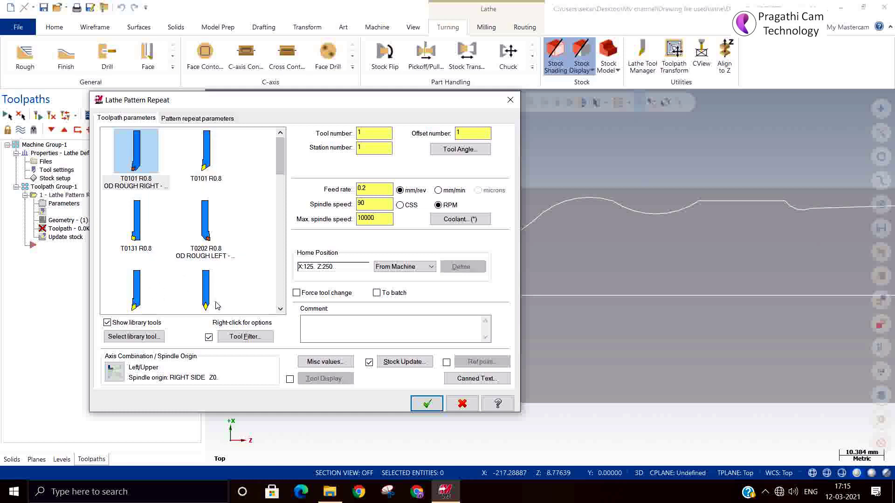
pyautogui.scroll(-1, 268, 191)
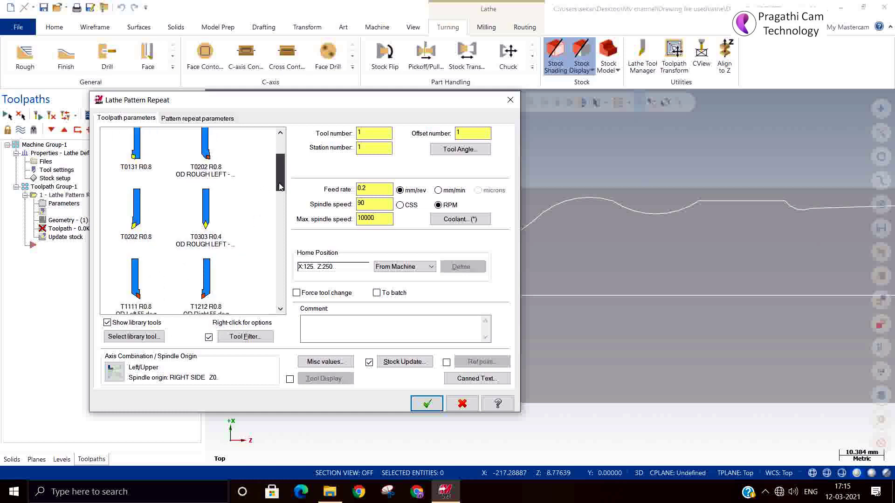
pyautogui.click(228, 200)
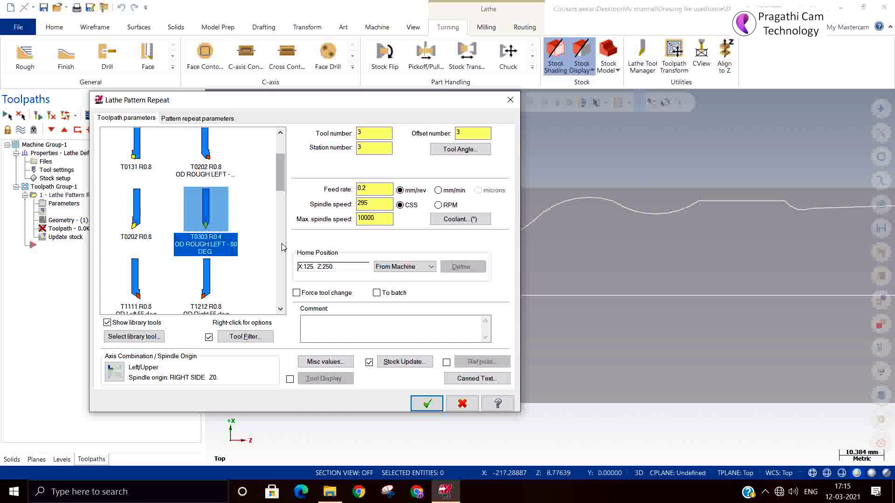
# Step: Set the pattern repeat stepover to 1.0 with 5 passes, then generate the toolpath
pyautogui.click(218, 120)
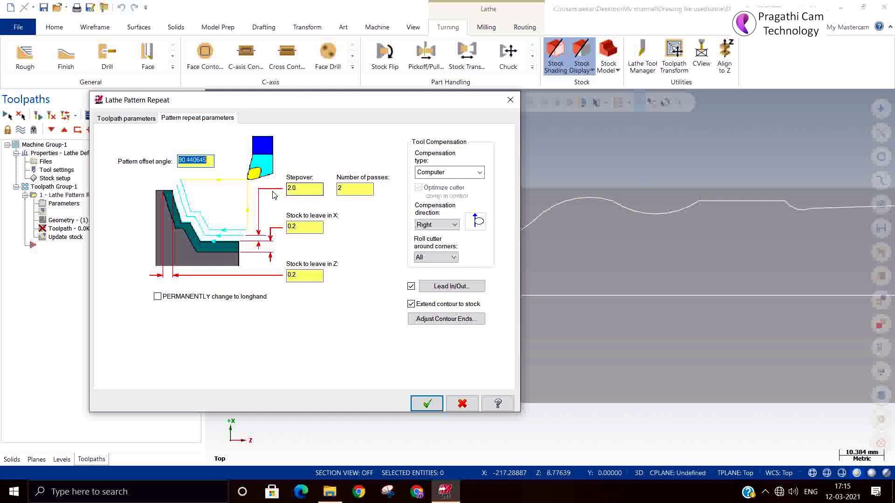
pyautogui.click(302, 189)
pyautogui.doubleClick(302, 190)
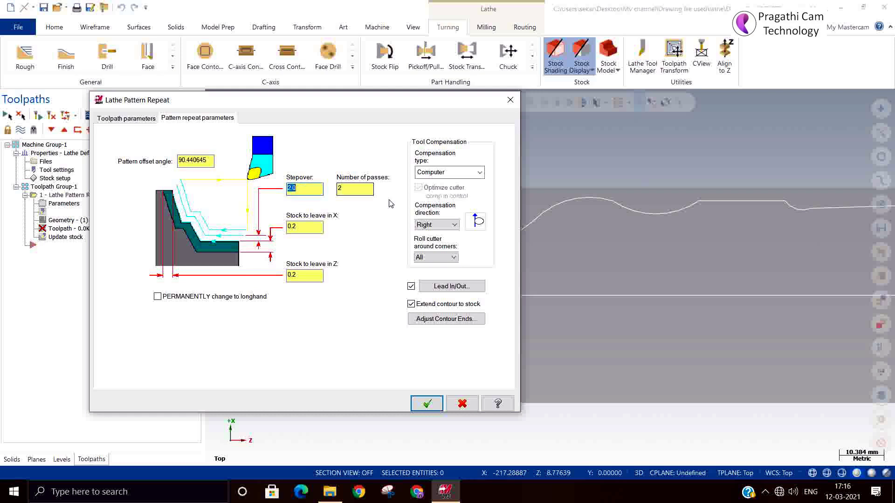
pyautogui.write('1.0')
pyautogui.press('Tab')
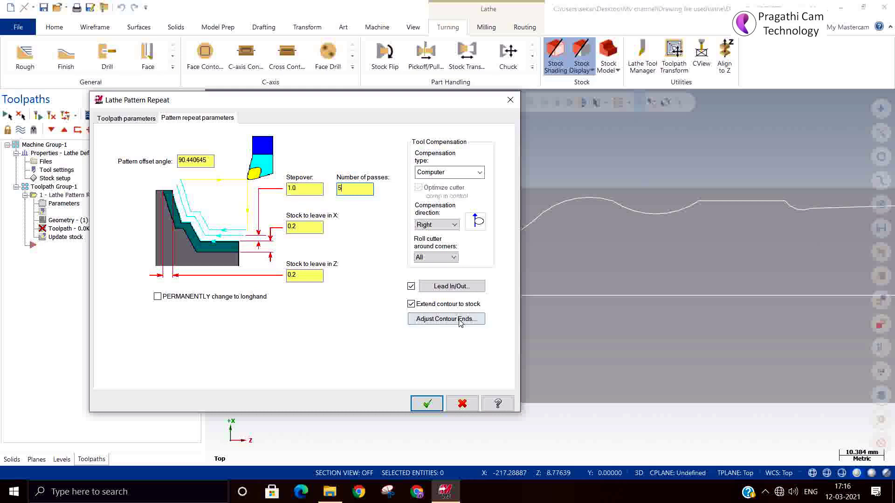
pyautogui.click(305, 227)
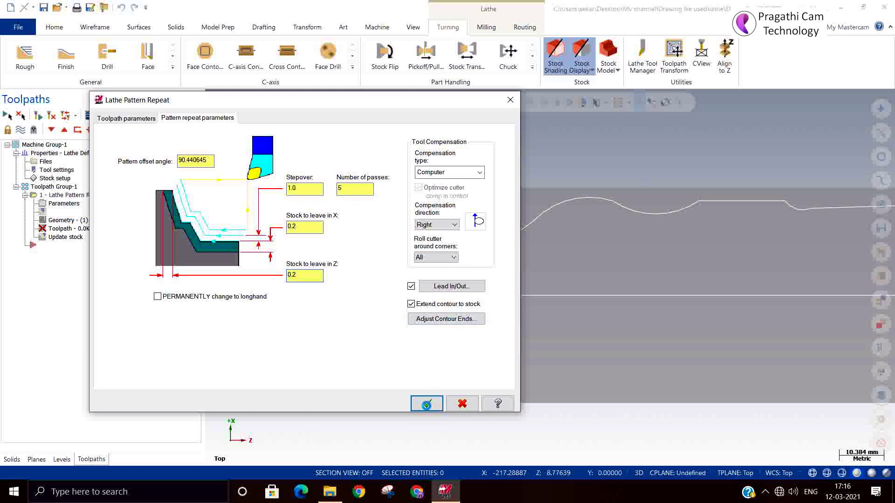
pyautogui.click(427, 404)
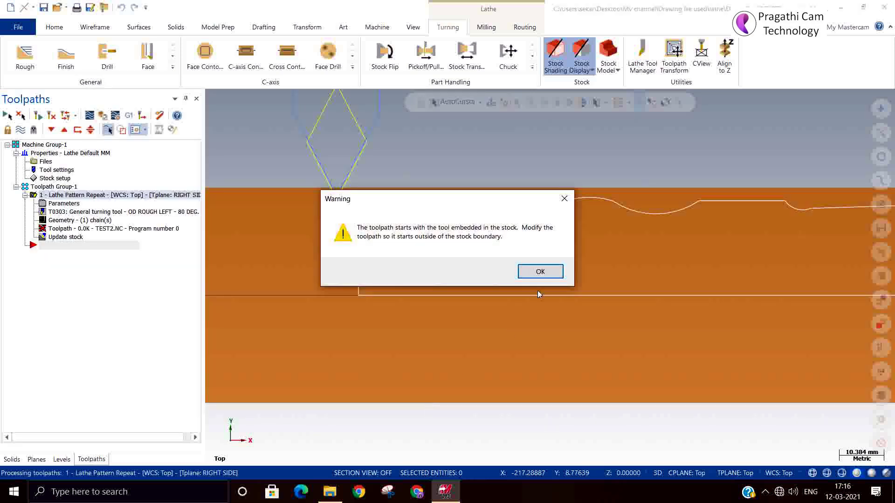
# Step: Dismiss the embedded-stock warning, keep the operation, review its chained contour, and reopen Parameters
pyautogui.click(539, 272)
pyautogui.click(485, 276)
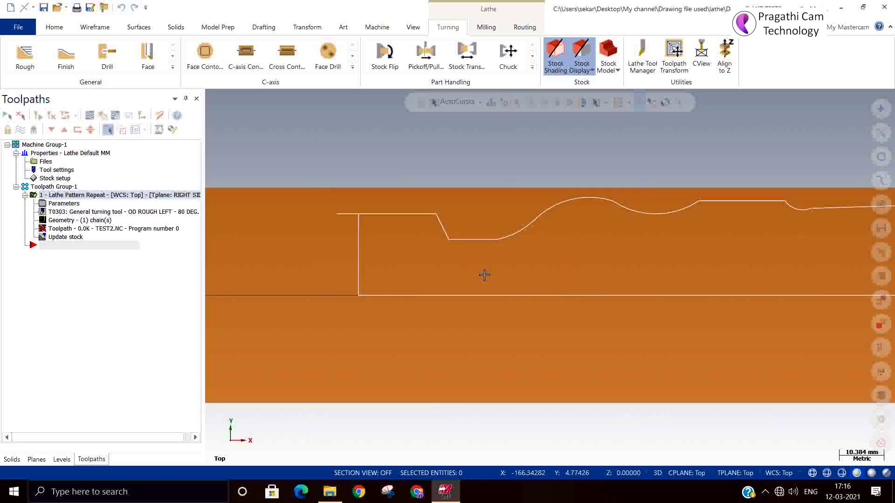
pyautogui.click(68, 224)
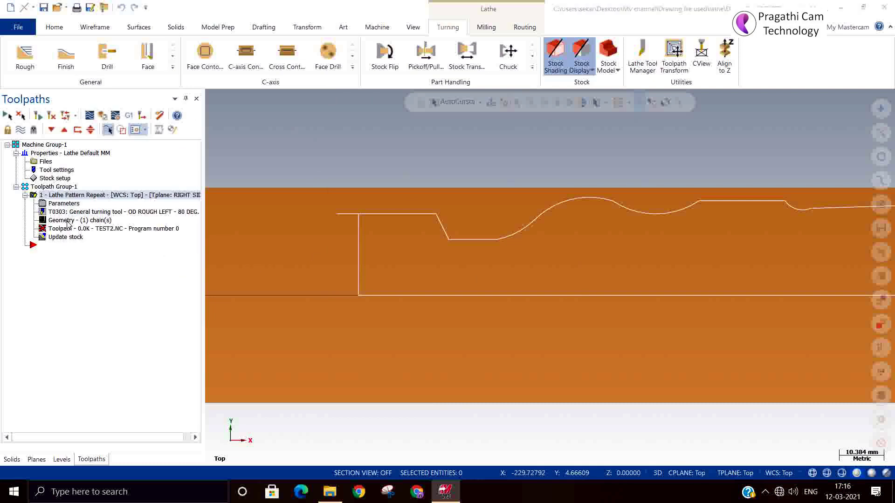
pyautogui.scroll(-4, 348, 325)
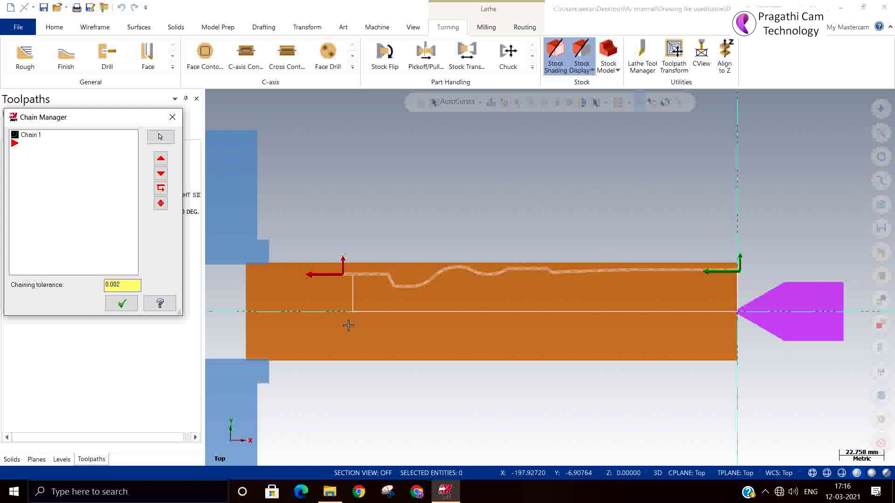
pyautogui.click(120, 304)
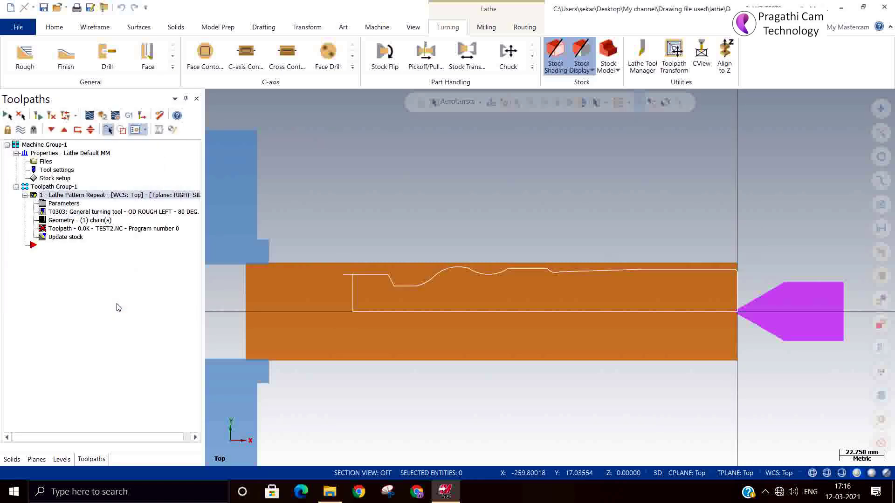
pyautogui.click(42, 205)
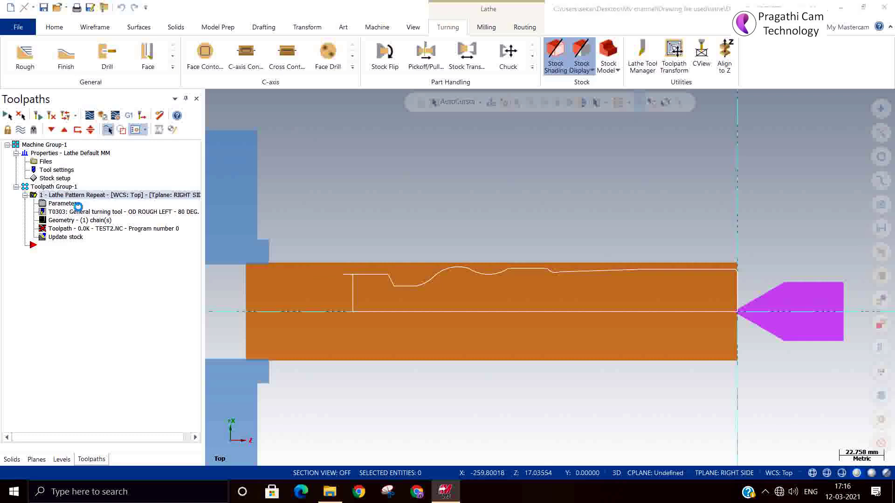
# Step: Inspect the T0303 tool definition, then switch the toolpath to tool T0202 and apply
pyautogui.click(126, 118)
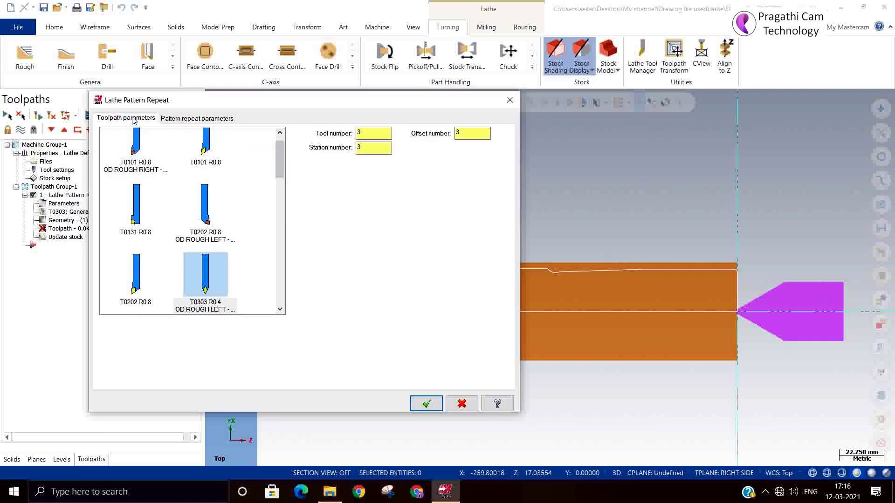
pyautogui.doubleClick(205, 279)
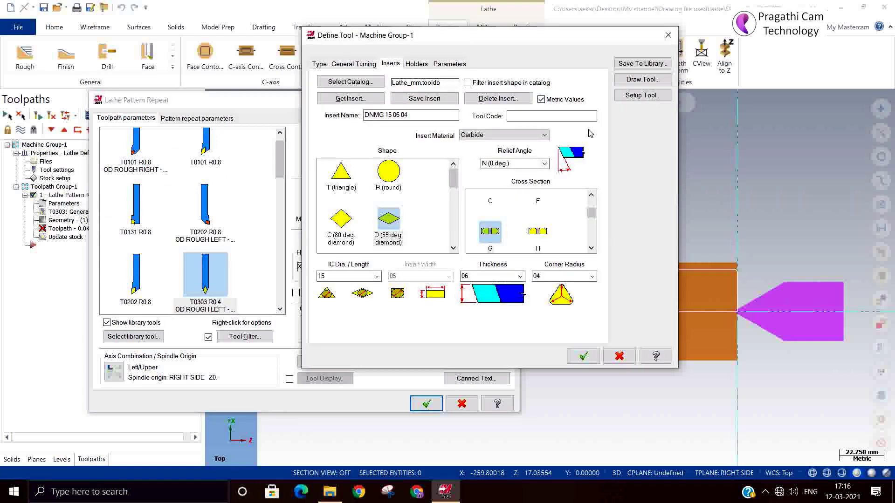
pyautogui.click(638, 96)
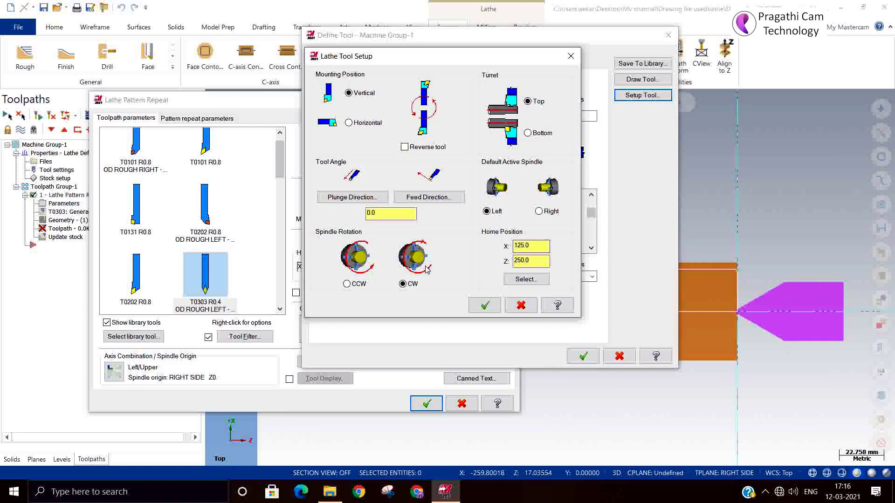
pyautogui.click(484, 305)
pyautogui.click(583, 356)
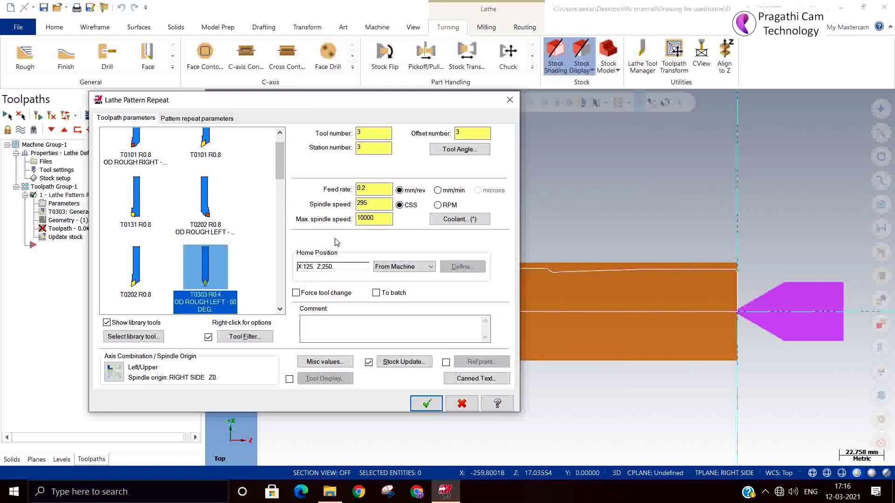
pyautogui.click(141, 274)
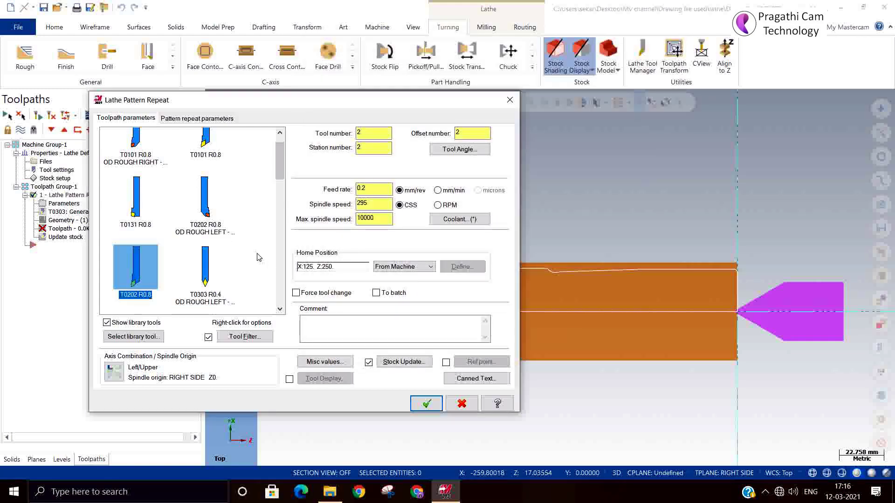
pyautogui.click(197, 118)
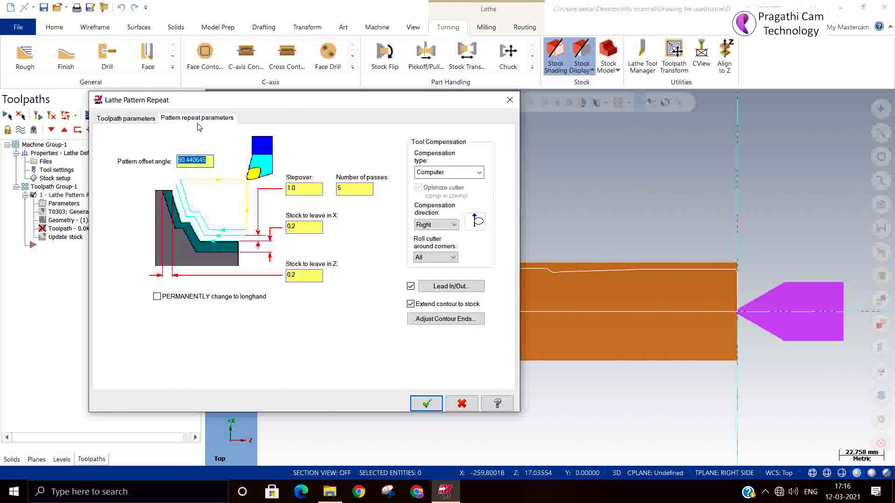
pyautogui.click(425, 403)
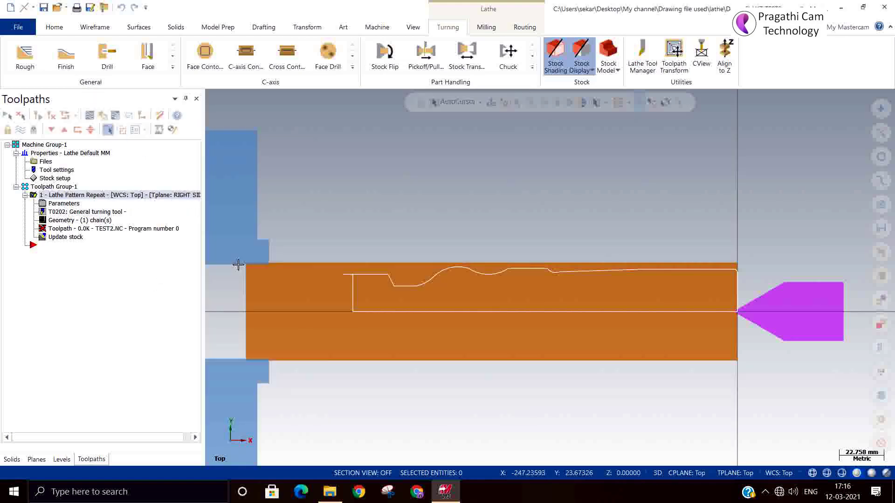
# Step: Regenerate the toolpath, dismiss the error, review the chain, and reopen the parameters
pyautogui.click(52, 116)
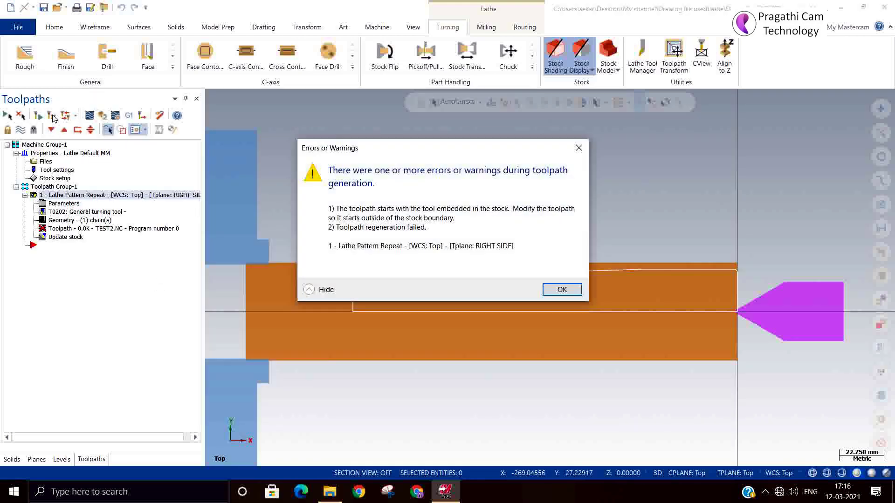
pyautogui.click(562, 289)
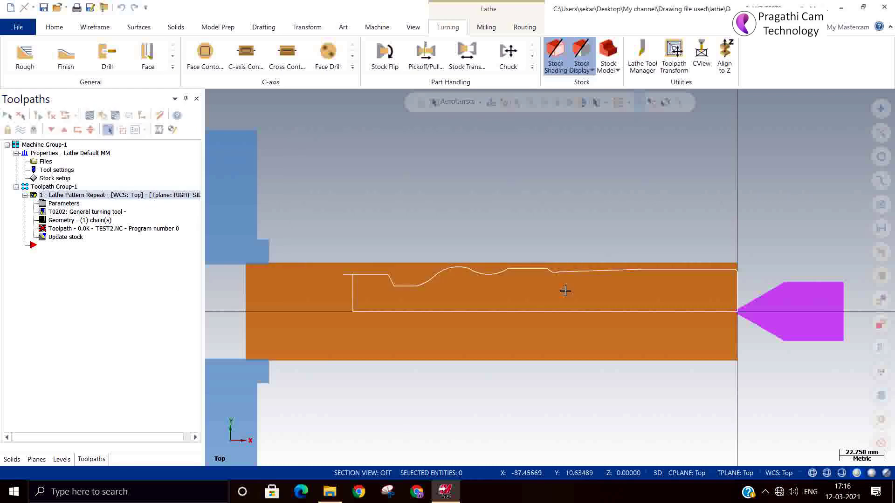
pyautogui.click(61, 220)
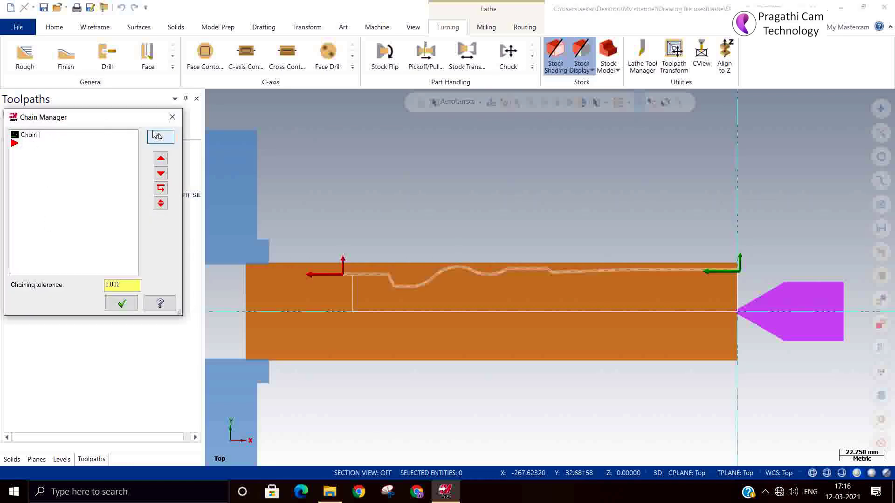
pyautogui.click(173, 119)
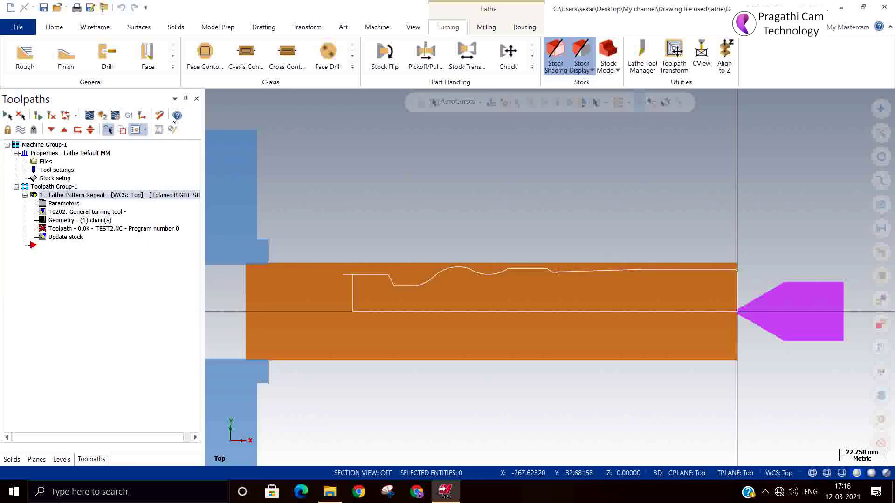
pyautogui.click(56, 204)
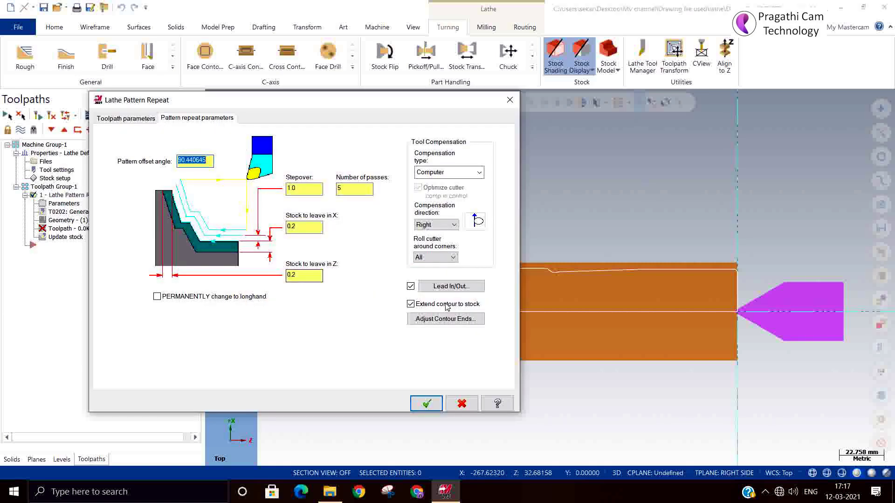
# Step: Try Adjust Contour Ends, then return to the pattern repeat settings
pyautogui.click(447, 319)
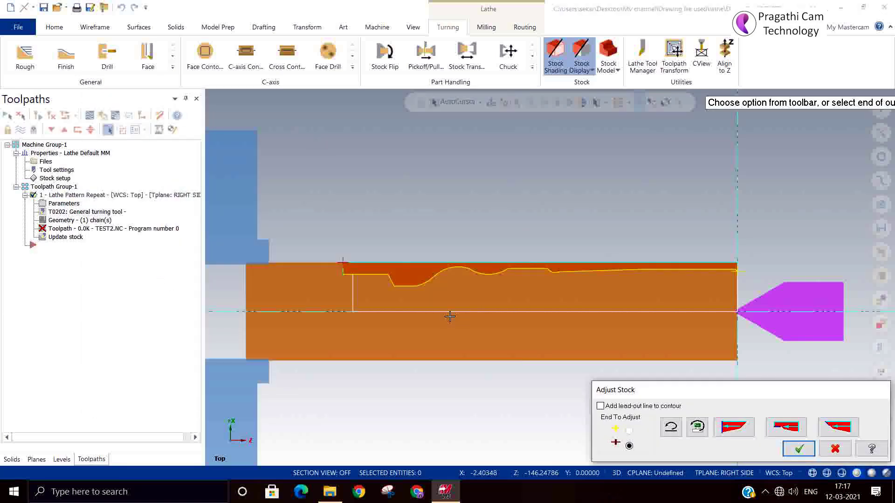
pyautogui.click(798, 449)
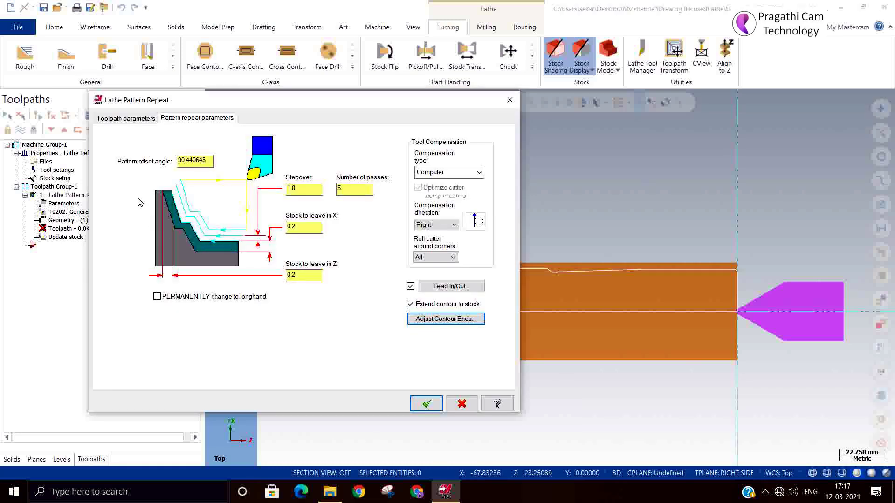
pyautogui.click(126, 119)
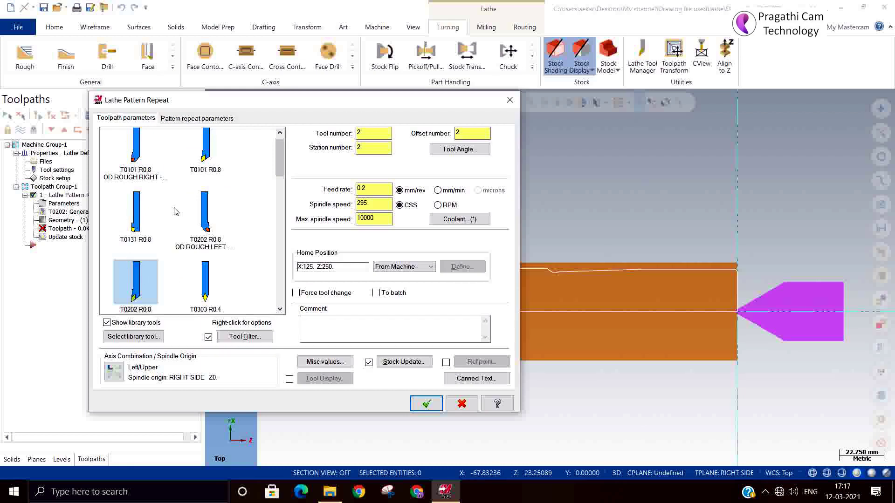
pyautogui.click(168, 124)
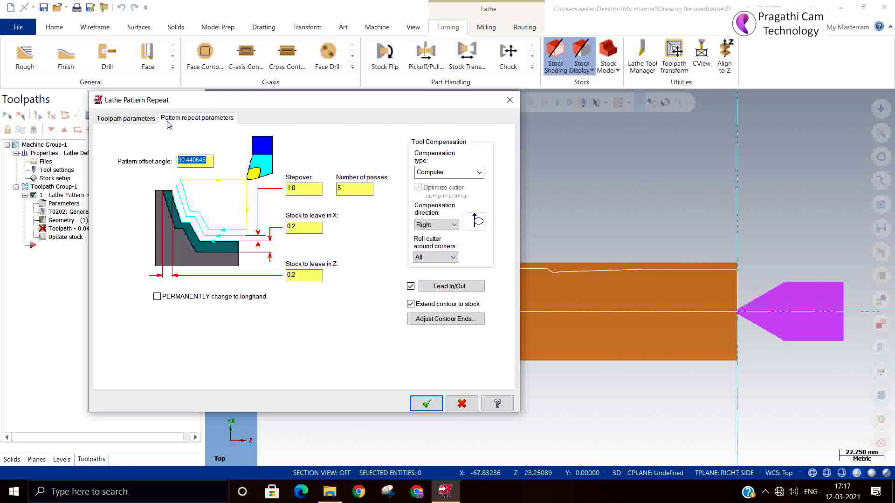
# Step: Extend the lead-out end of the contour by 1 and apply the toolpath parameters
pyautogui.click(420, 286)
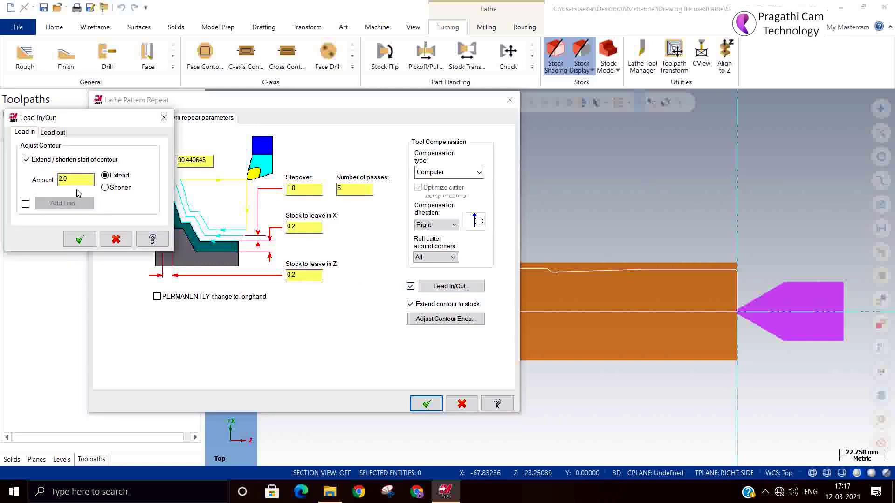
pyautogui.click(54, 132)
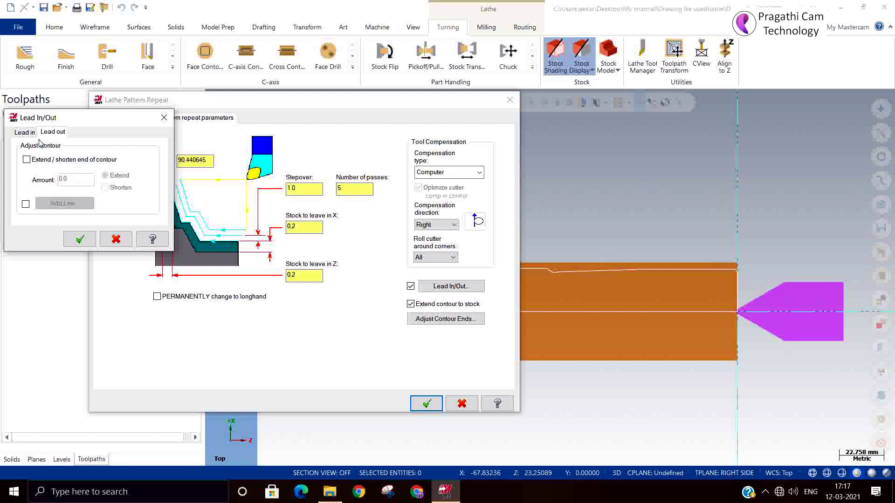
pyautogui.click(26, 159)
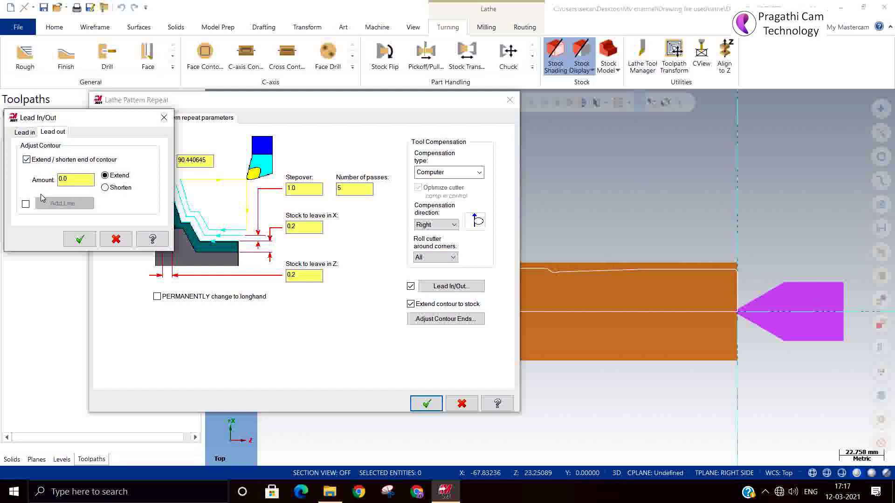
pyautogui.write('1')
pyautogui.click(77, 239)
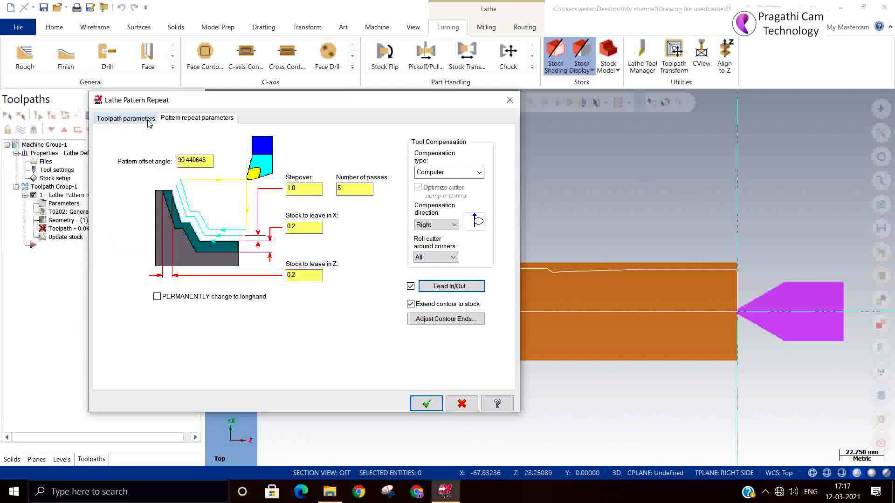
pyautogui.click(212, 157)
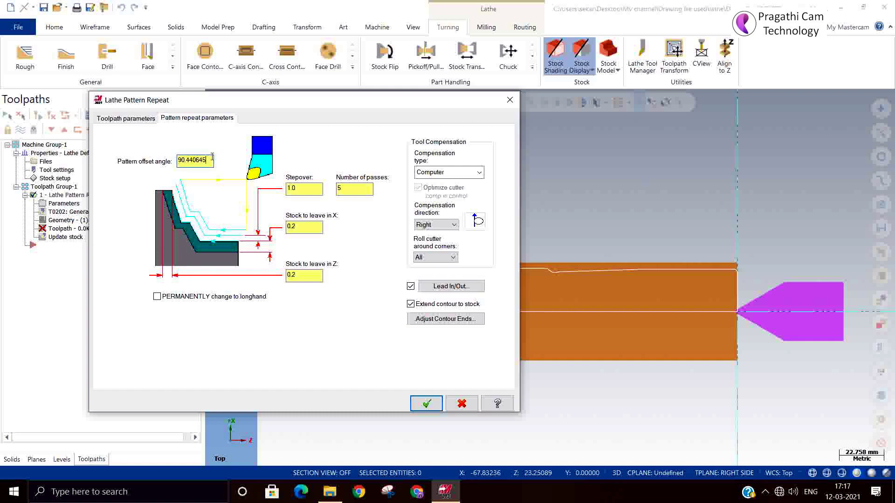
pyautogui.moveTo(212, 157); pyautogui.dragTo(173, 150)
pyautogui.click(425, 403)
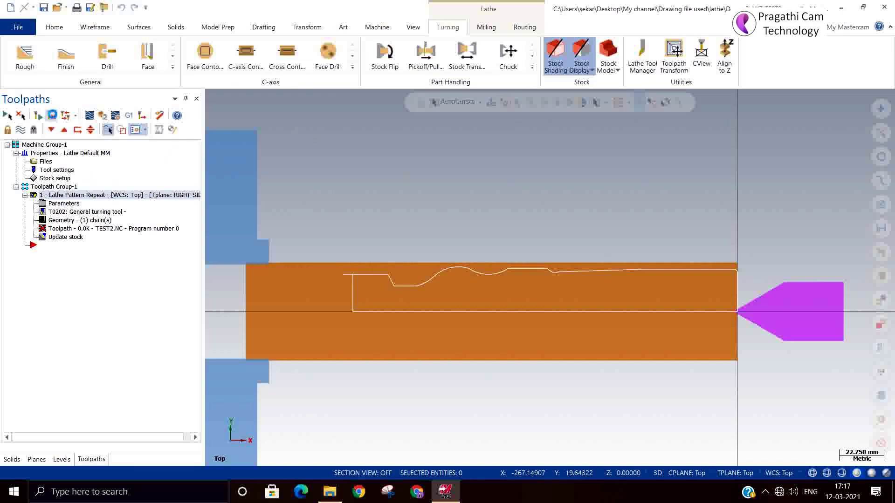
pyautogui.click(53, 117)
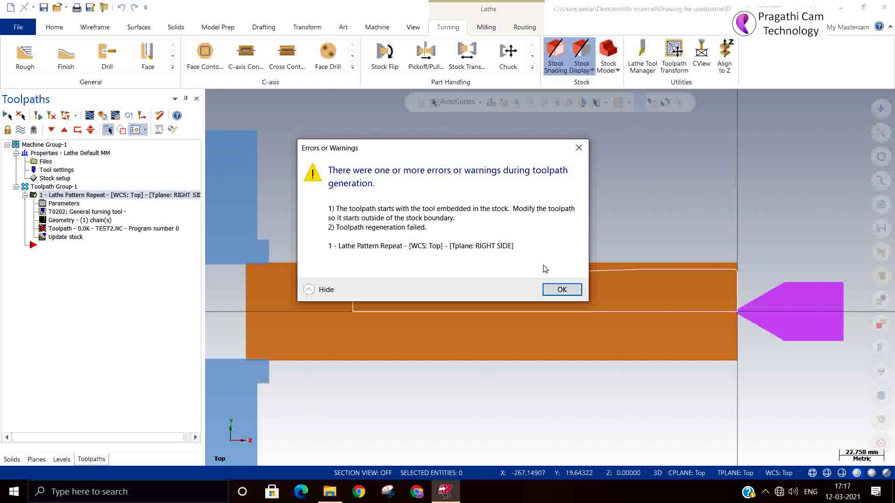
pyautogui.click(559, 287)
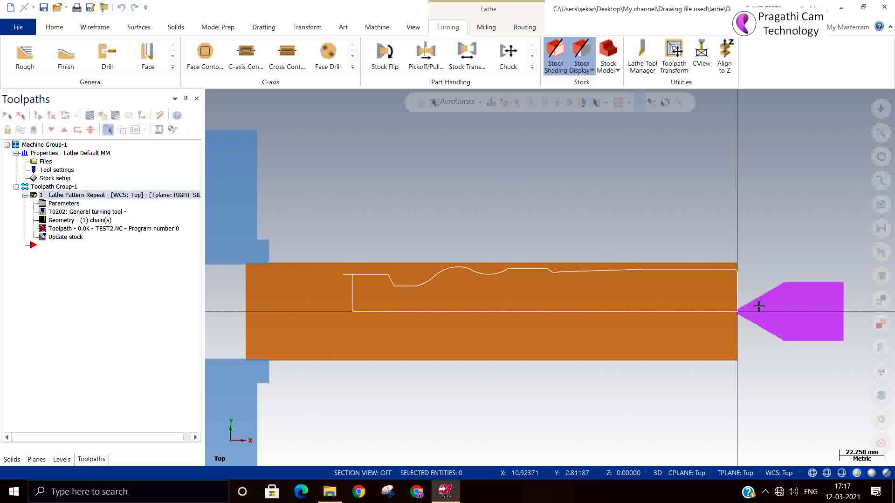
pyautogui.scroll(5, 773, 295)
pyautogui.scroll(3, 708, 261)
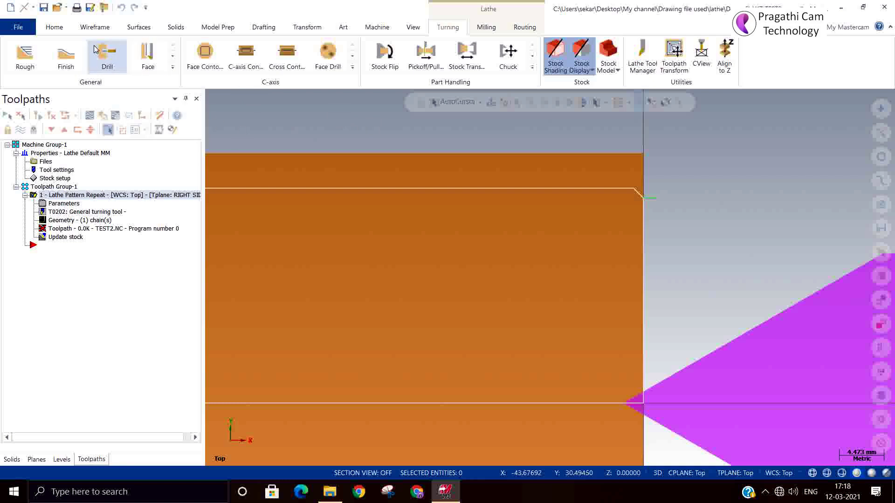
# Step: Begin lengthening the contour's end line from the Wireframe tools, then back out
pyautogui.click(86, 29)
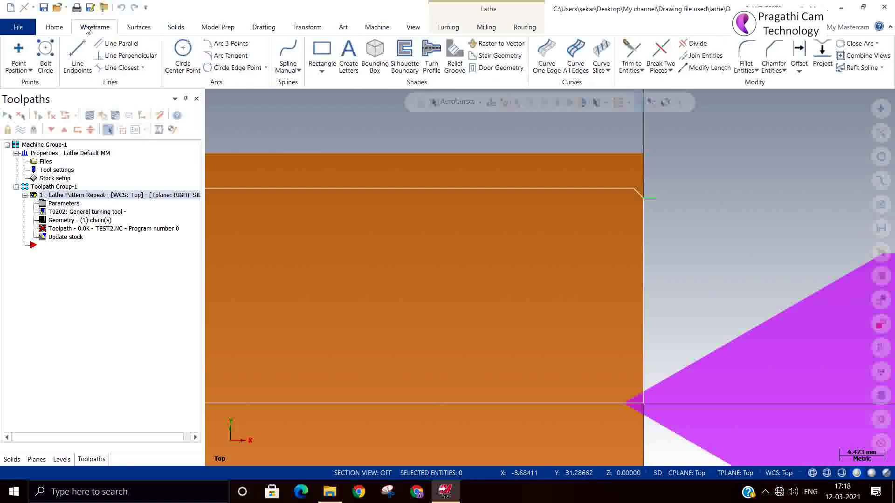
pyautogui.click(693, 69)
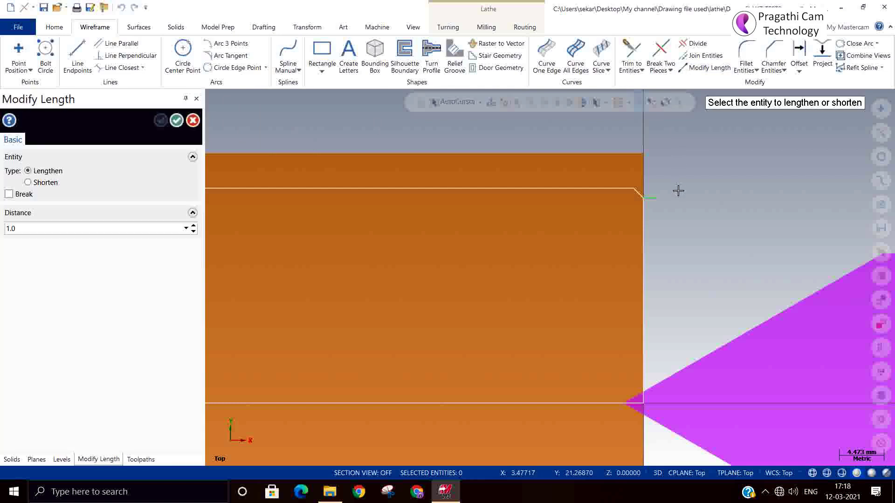
pyautogui.click(654, 201)
pyautogui.click(191, 121)
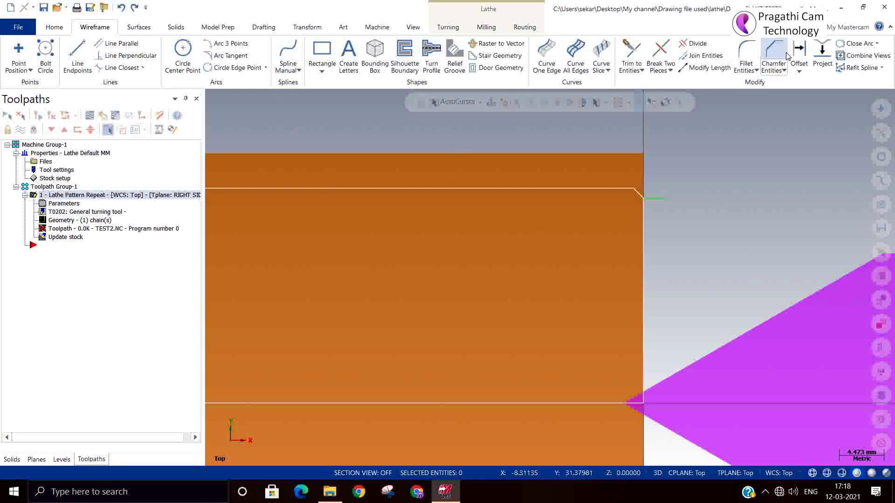
# Step: Lengthen the top contour end line by 5, regenerate, and dismiss the failure message
pyautogui.click(691, 68)
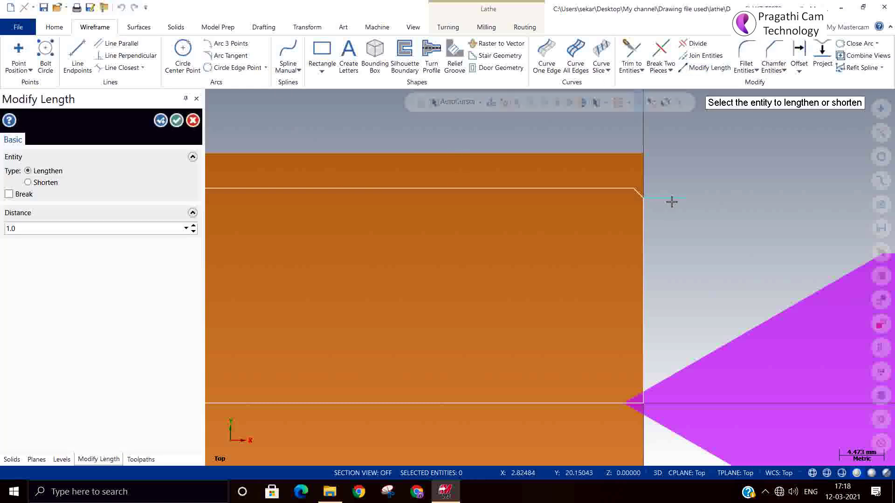
pyautogui.doubleClick(82, 228)
pyautogui.write('5')
pyautogui.click(176, 122)
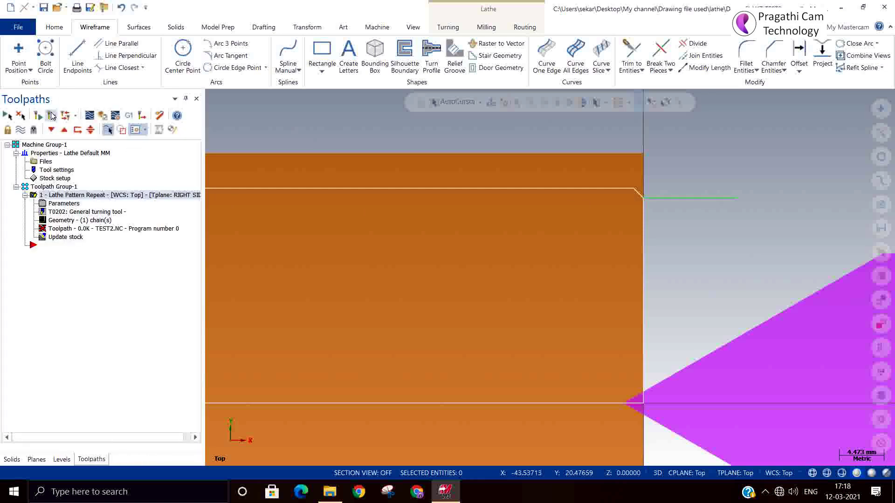
pyautogui.click(52, 116)
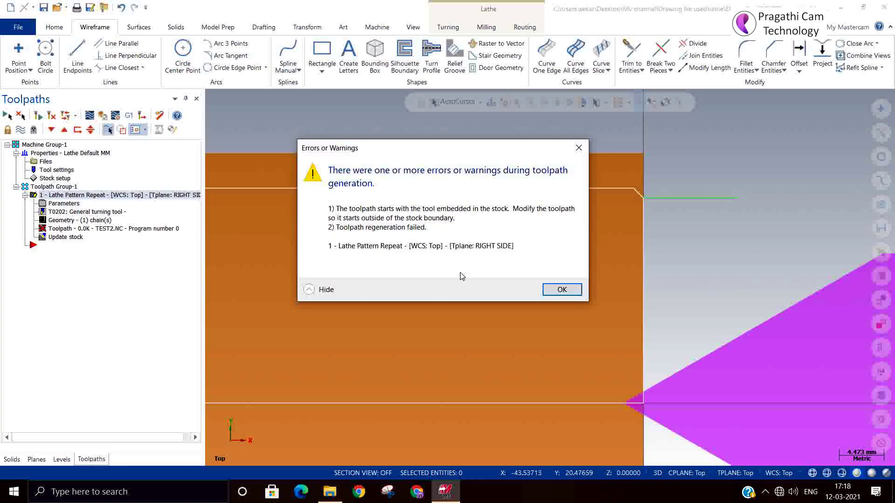
pyautogui.click(562, 289)
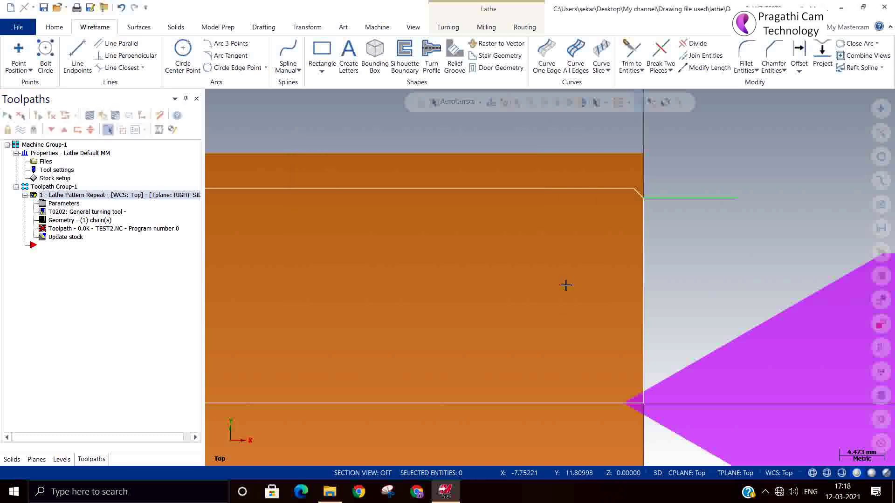
# Step: Set the compensation direction to Left, regenerate, and dismiss the errors message
pyautogui.scroll(-5, 565, 286)
pyautogui.scroll(-5, 319, 236)
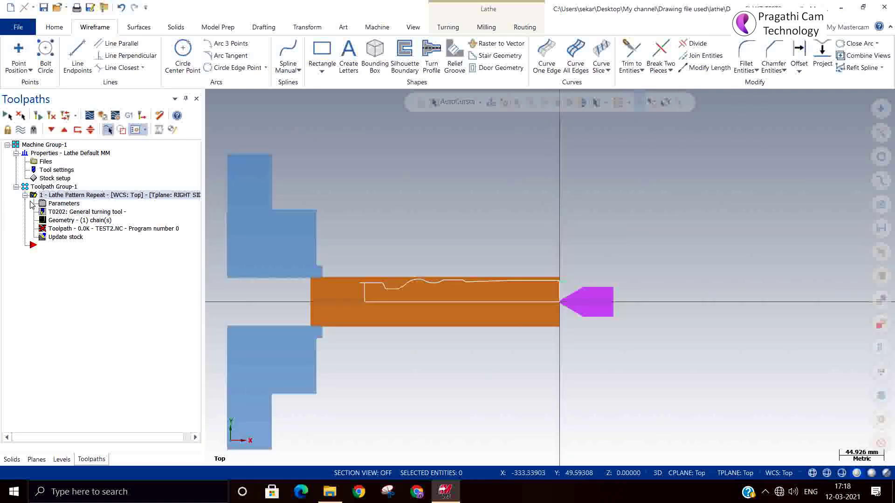
pyautogui.click(41, 203)
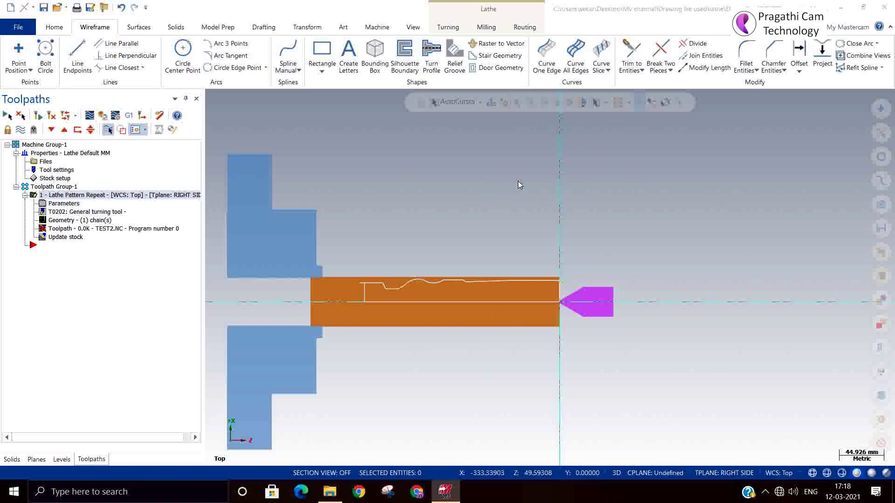
pyautogui.click(445, 226)
pyautogui.click(421, 234)
pyautogui.click(426, 403)
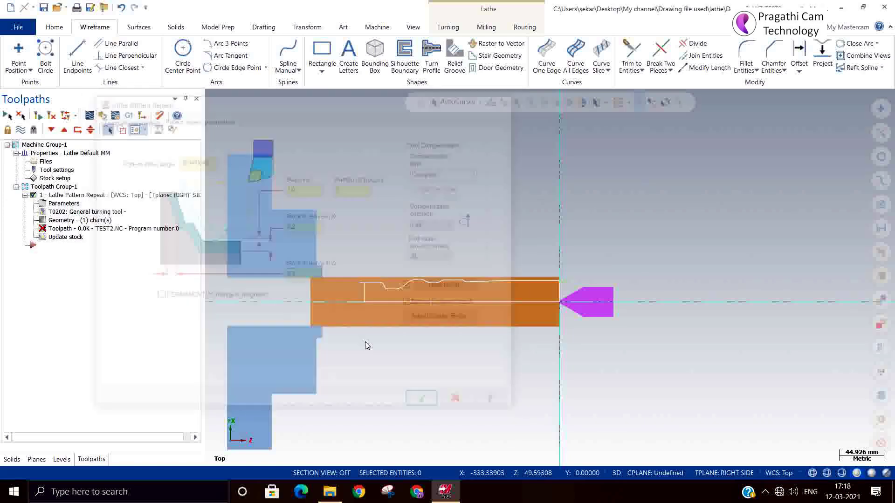
pyautogui.click(52, 117)
pyautogui.click(565, 289)
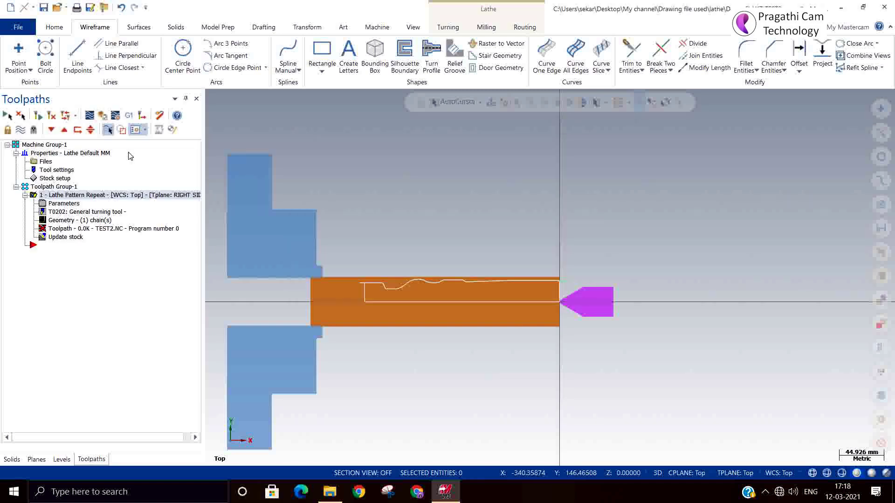
# Step: Reopen and close the parameters, then inspect the T0202 tool holder settings without changes
pyautogui.click(45, 204)
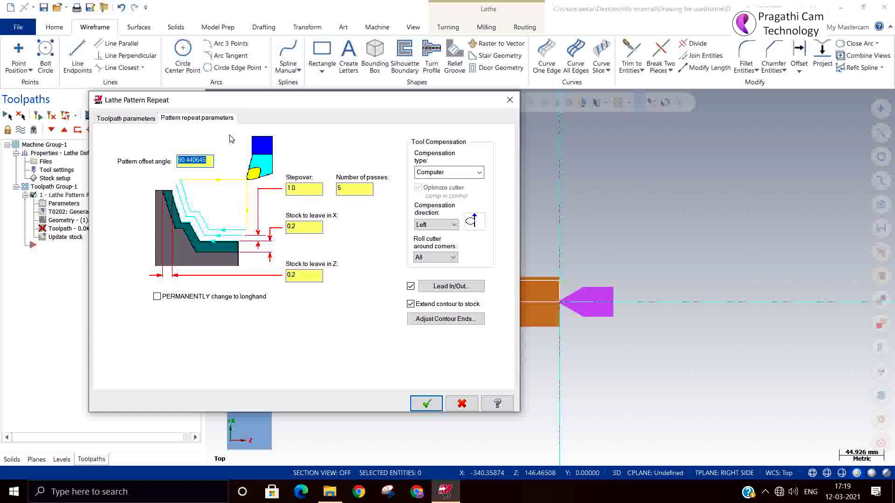
pyautogui.click(510, 100)
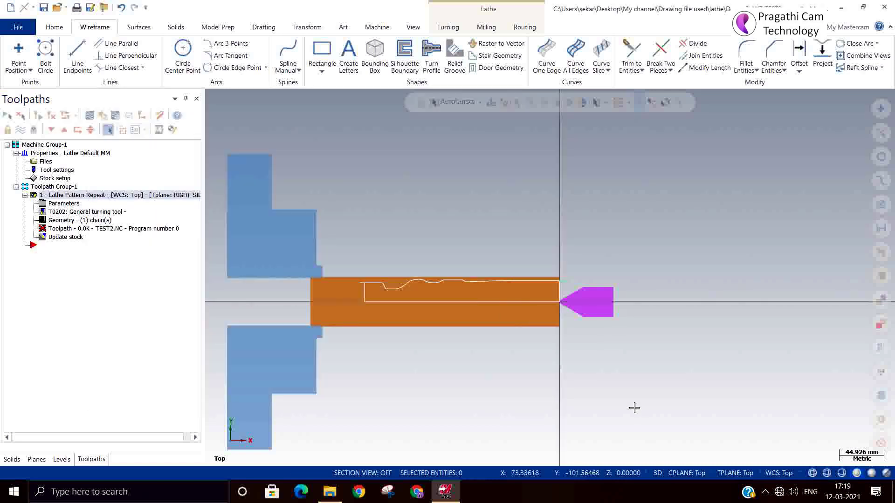
pyautogui.click(674, 473)
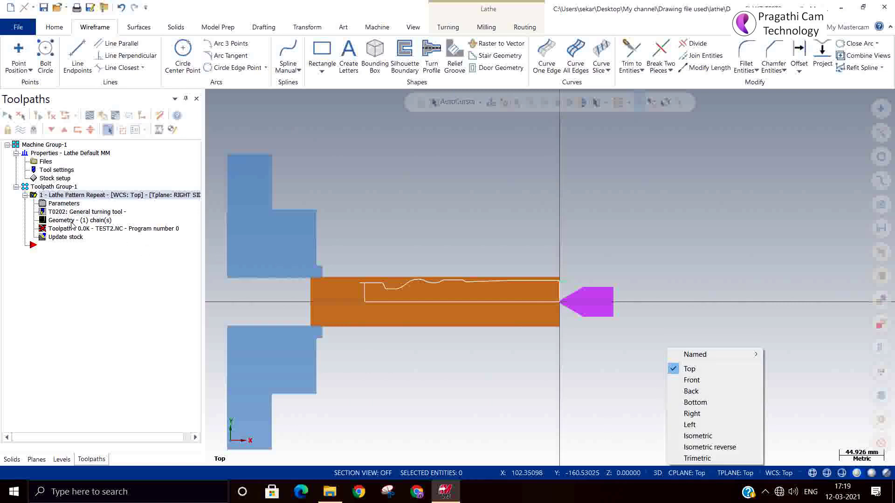
pyautogui.doubleClick(45, 212)
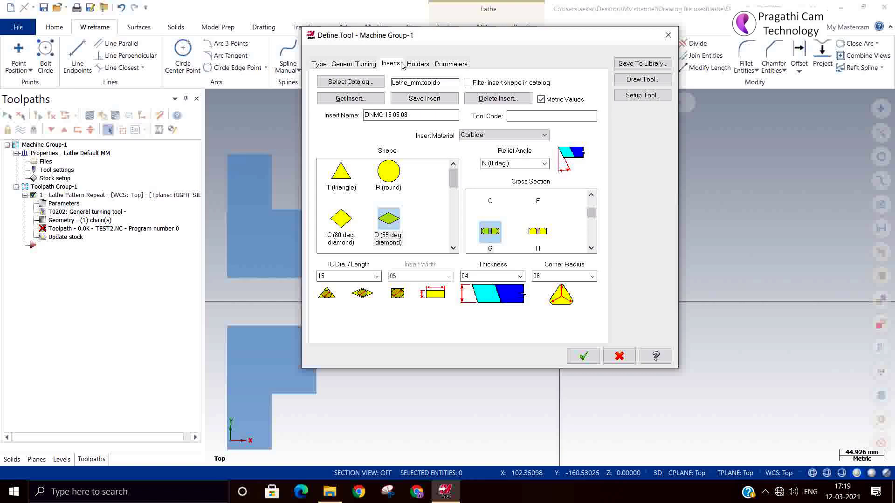
pyautogui.click(412, 64)
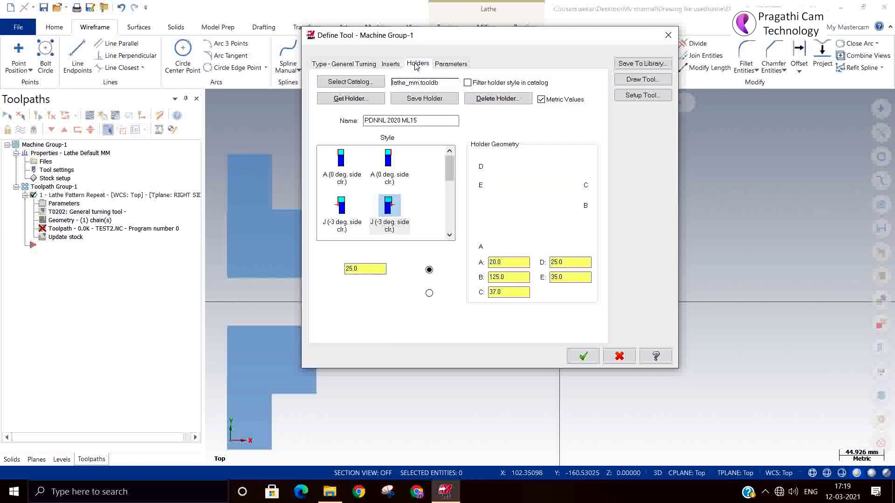
pyautogui.click(611, 357)
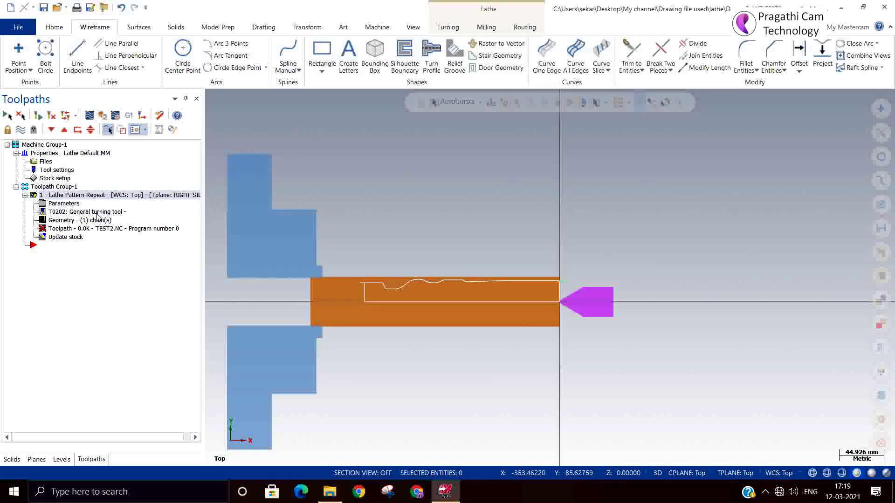
# Step: Delete the operations in Toolpath Group-1 and confirm
pyautogui.click(49, 188)
pyautogui.press('Delete')
pyautogui.click(476, 293)
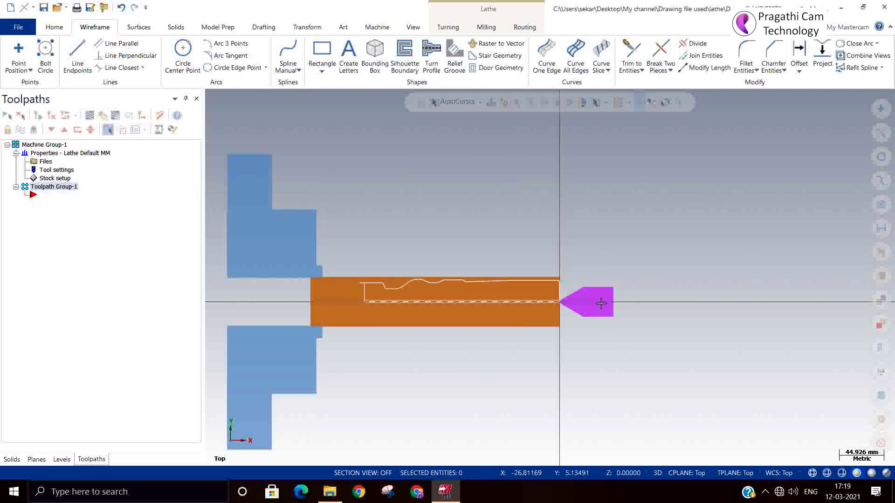
# Step: Start a new Pattern Repeat toolpath from the Turning toolpath gallery
pyautogui.scroll(1, 620, 283)
pyautogui.scroll(1, 621, 283)
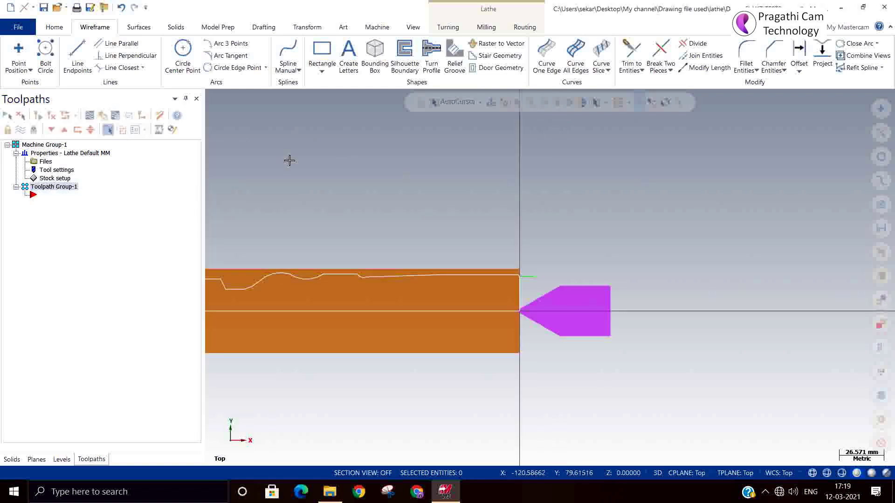
pyautogui.click(448, 27)
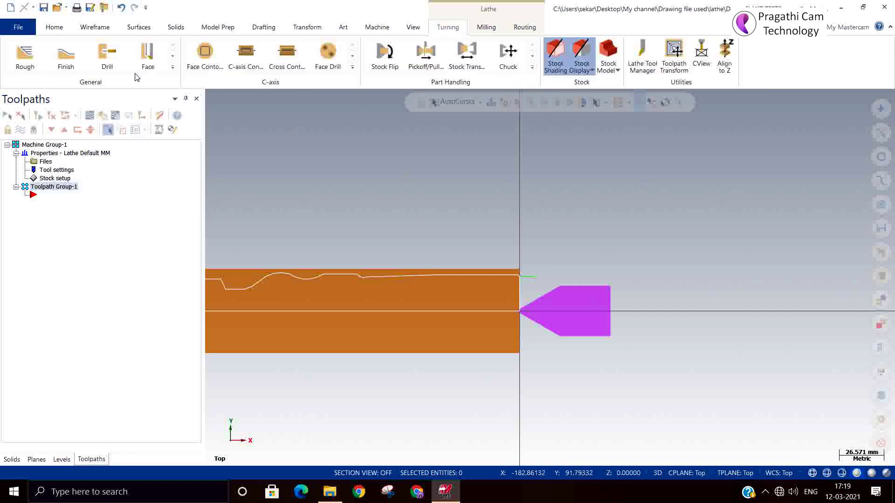
pyautogui.click(172, 68)
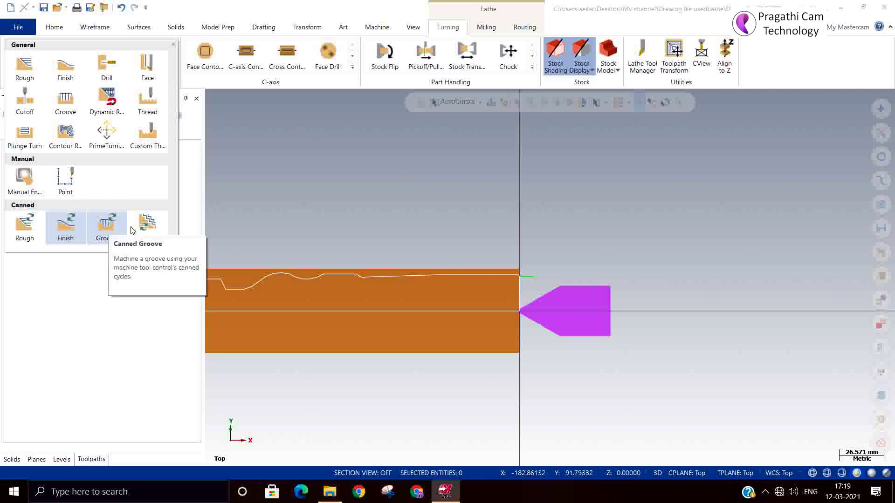
pyautogui.click(146, 225)
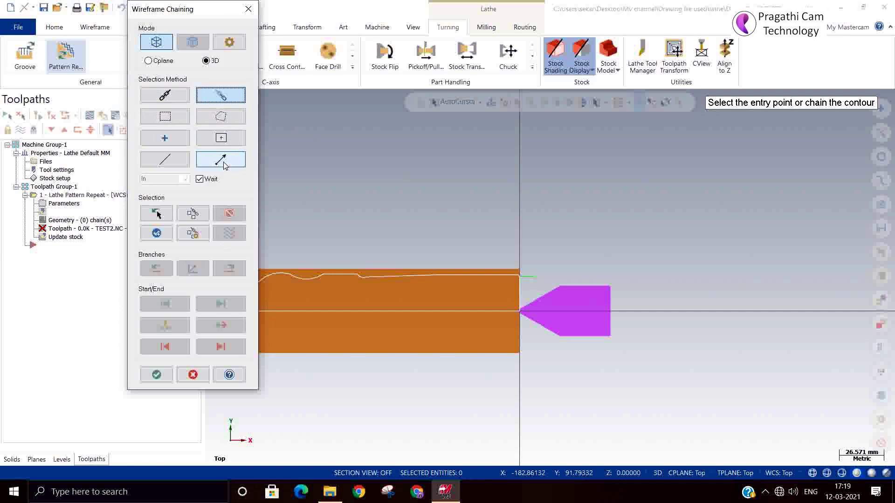
# Step: Turn off Wait and chain from the right end along the top line, dismissing the partial-chain warning
pyautogui.click(208, 179)
pyautogui.scroll(3, 481, 275)
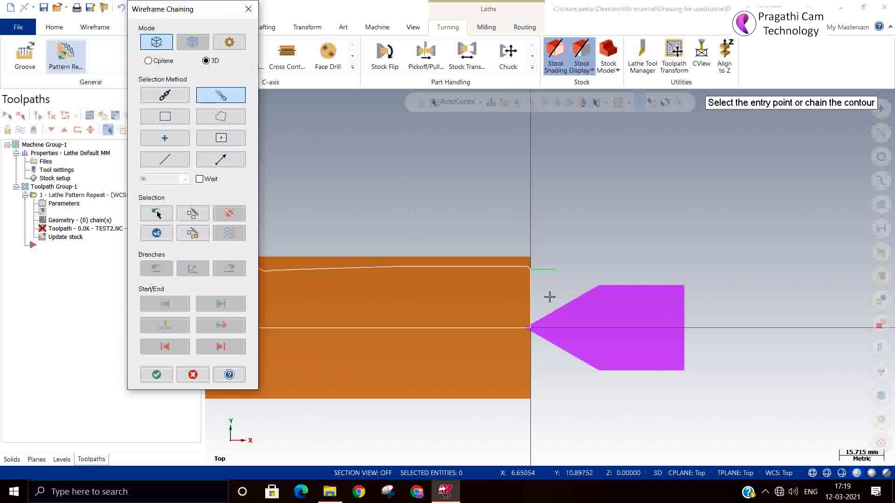
pyautogui.scroll(2, 551, 289)
pyautogui.click(556, 257)
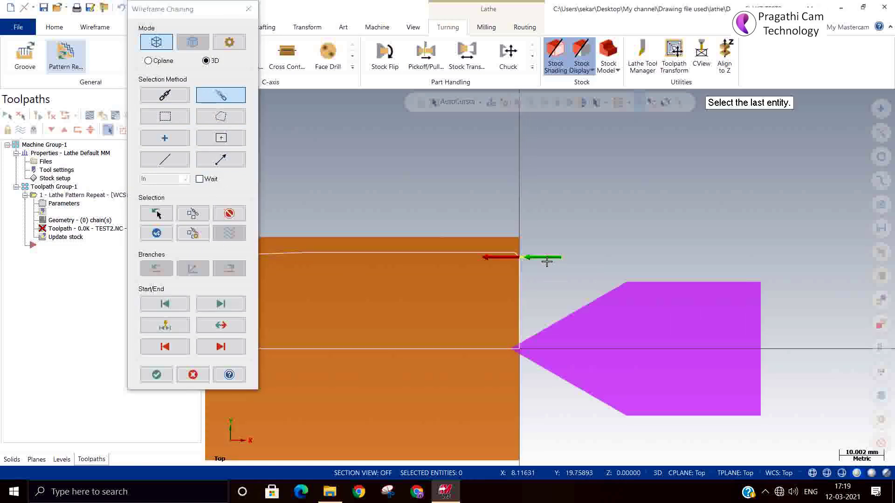
pyautogui.click(513, 254)
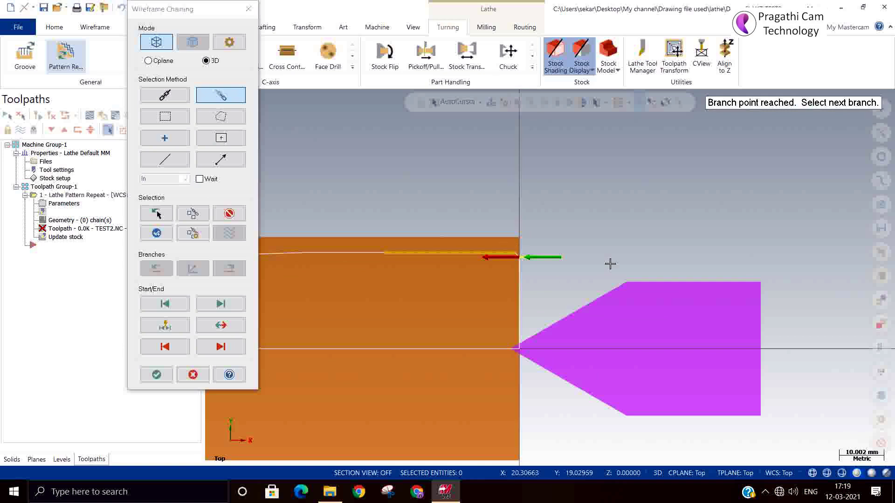
pyautogui.scroll(-5, 721, 286)
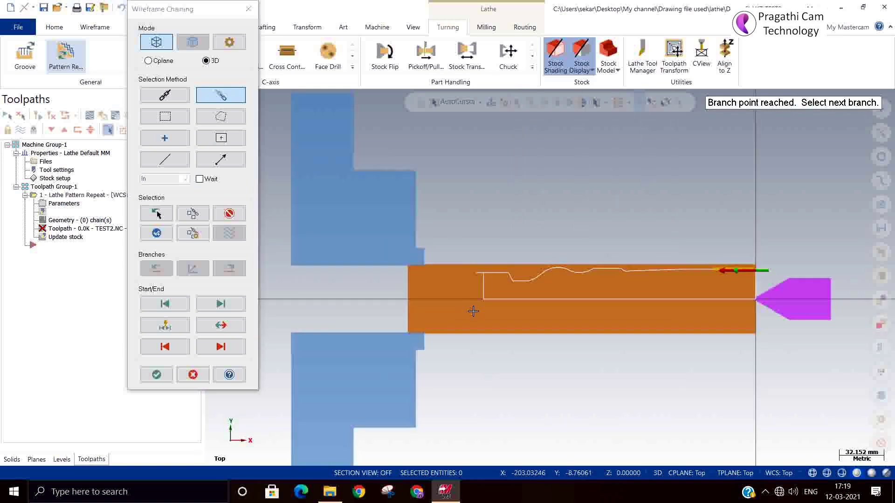
pyautogui.scroll(2, 476, 305)
pyautogui.click(476, 260)
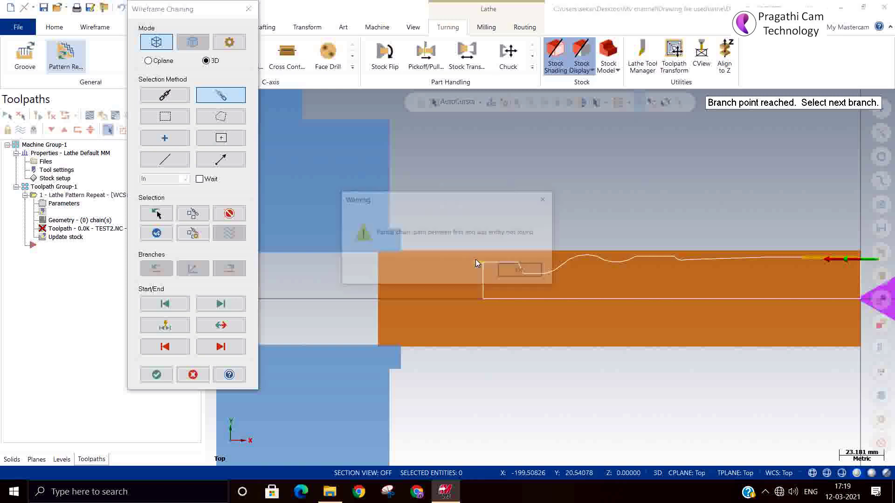
pyautogui.click(521, 271)
# Step: Continue chaining along the top profile, setting an end and a new start on the rising curve
pyautogui.scroll(3, 737, 254)
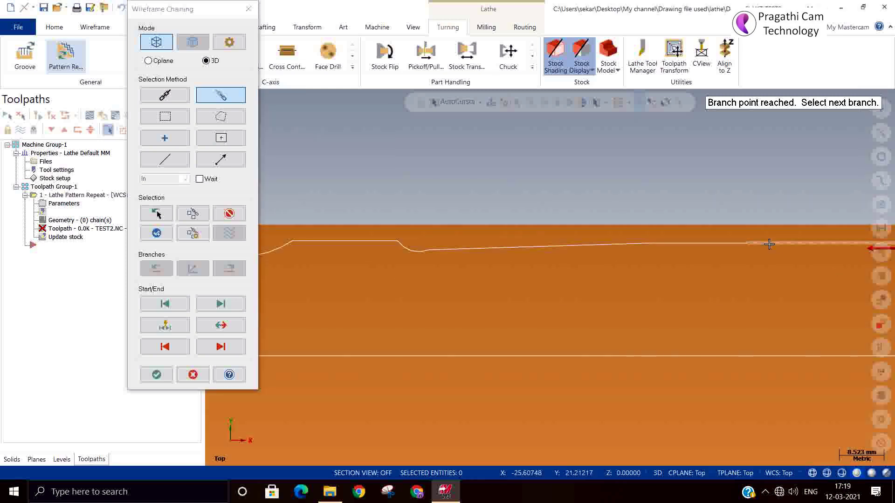
pyautogui.click(769, 244)
pyautogui.scroll(-2, 597, 240)
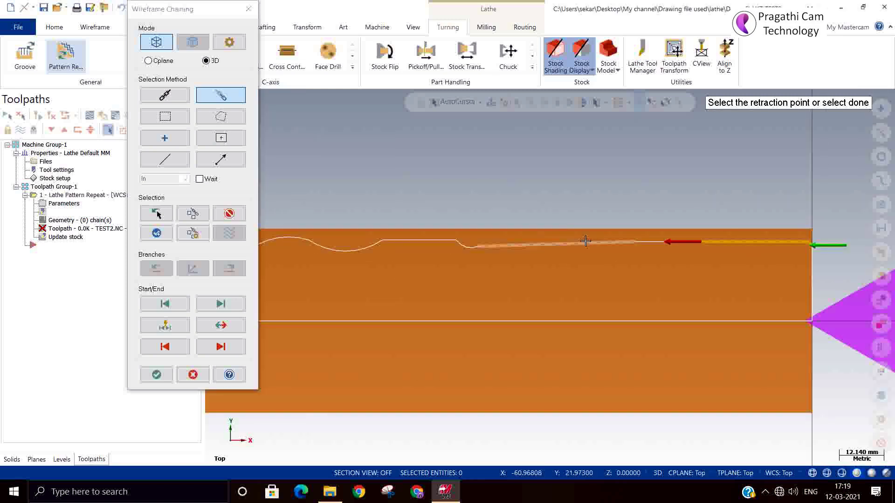
pyautogui.click(559, 241)
pyautogui.click(435, 243)
pyautogui.scroll(-1, 622, 266)
pyautogui.scroll(-1, 622, 266)
pyautogui.click(370, 253)
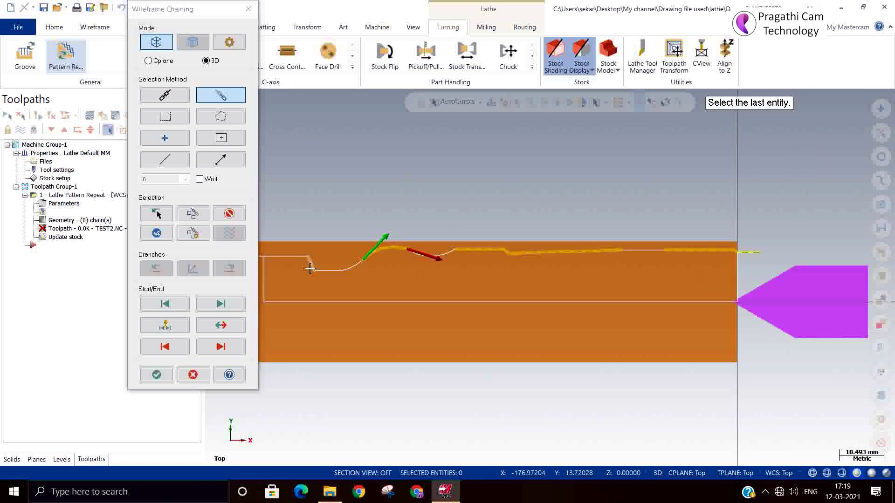
# Step: Cancel Wireframe Chaining to discard the new toolpath, then choose Pattern Repeat again
pyautogui.click(249, 10)
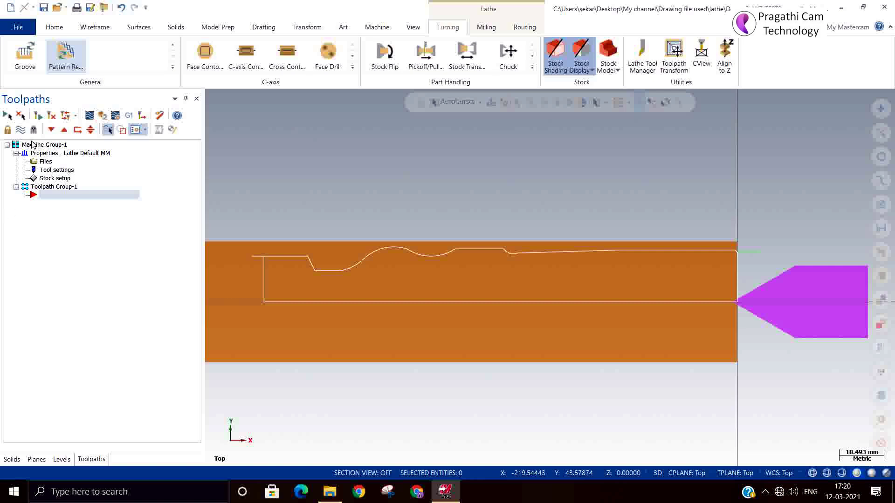
pyautogui.click(65, 53)
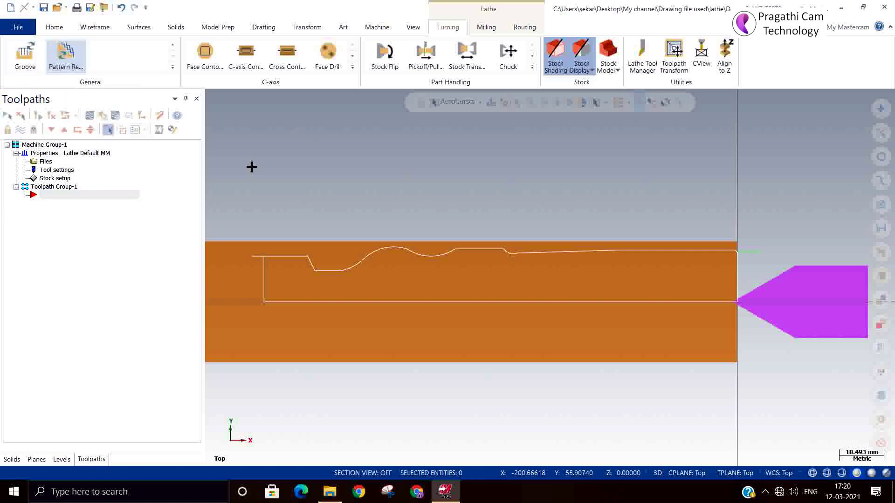